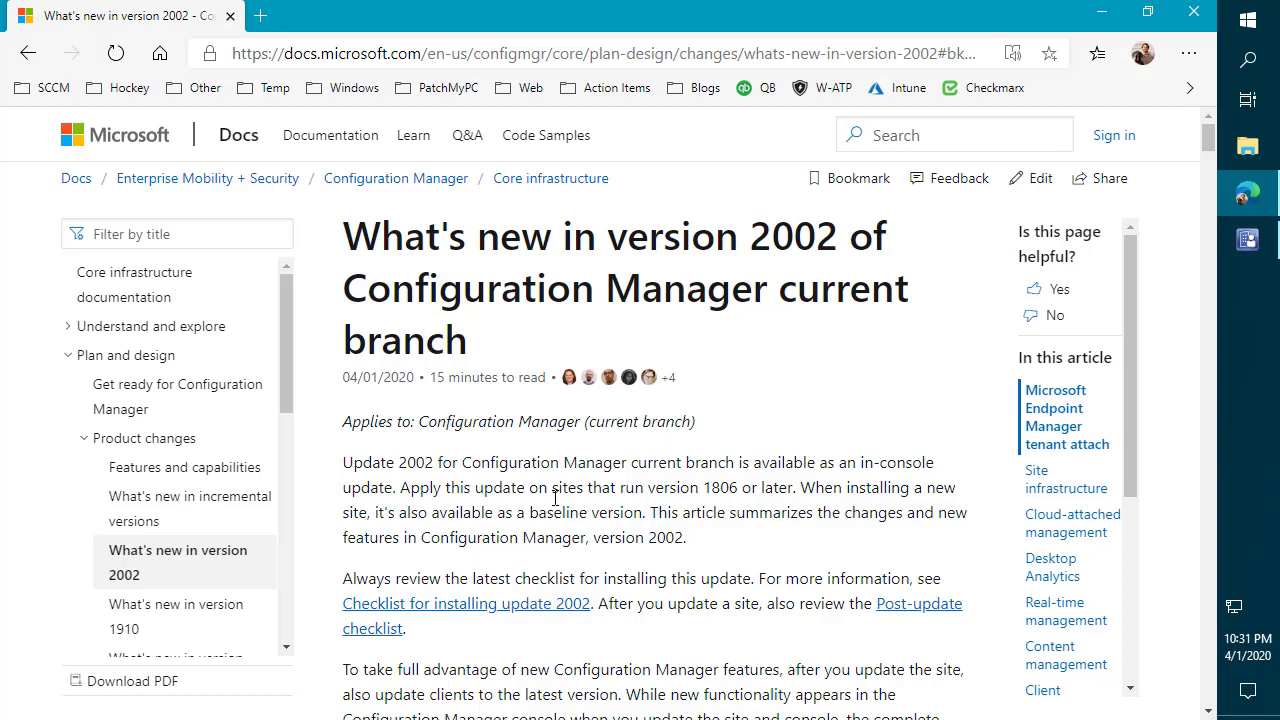
Step: Find "cmg" in the version 2002 article and read the section on token-based authentication for cloud management gateway
key("ctrl+f")
type("cmg")
scroll(860, 327, "up", 1)
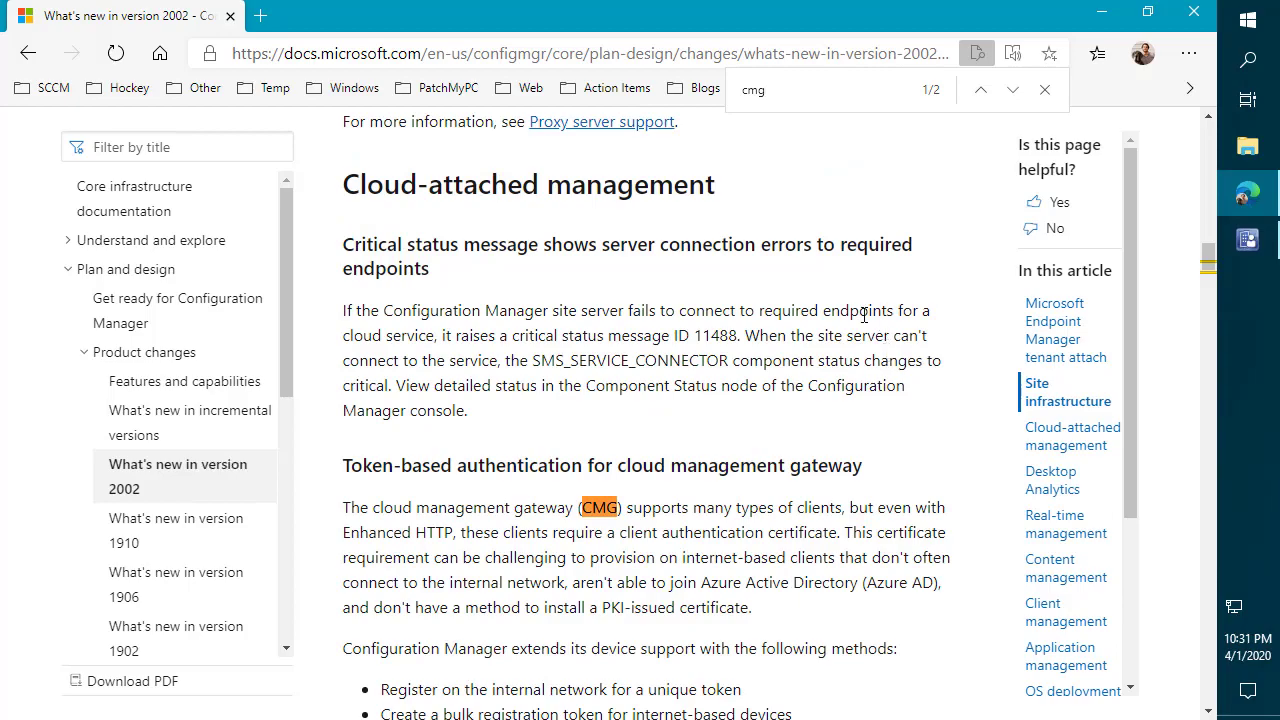
scroll(846, 390, "down", 2)
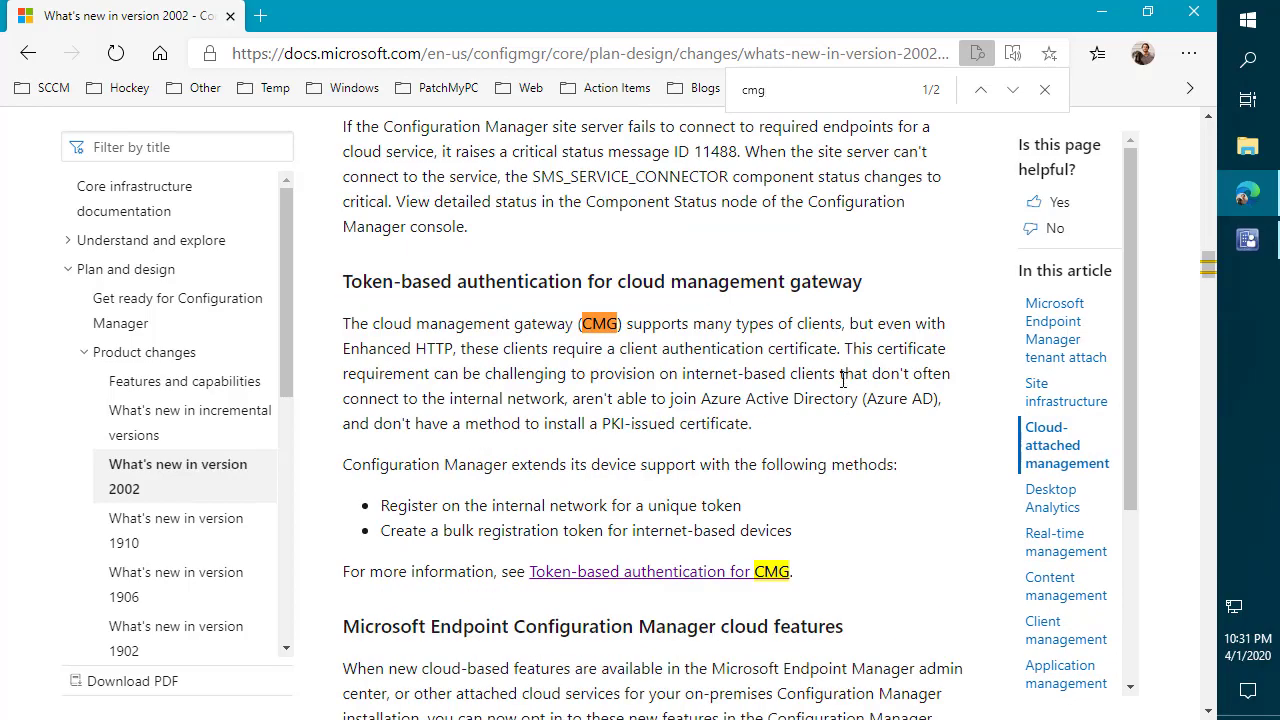
scroll(886, 289, "down", 2)
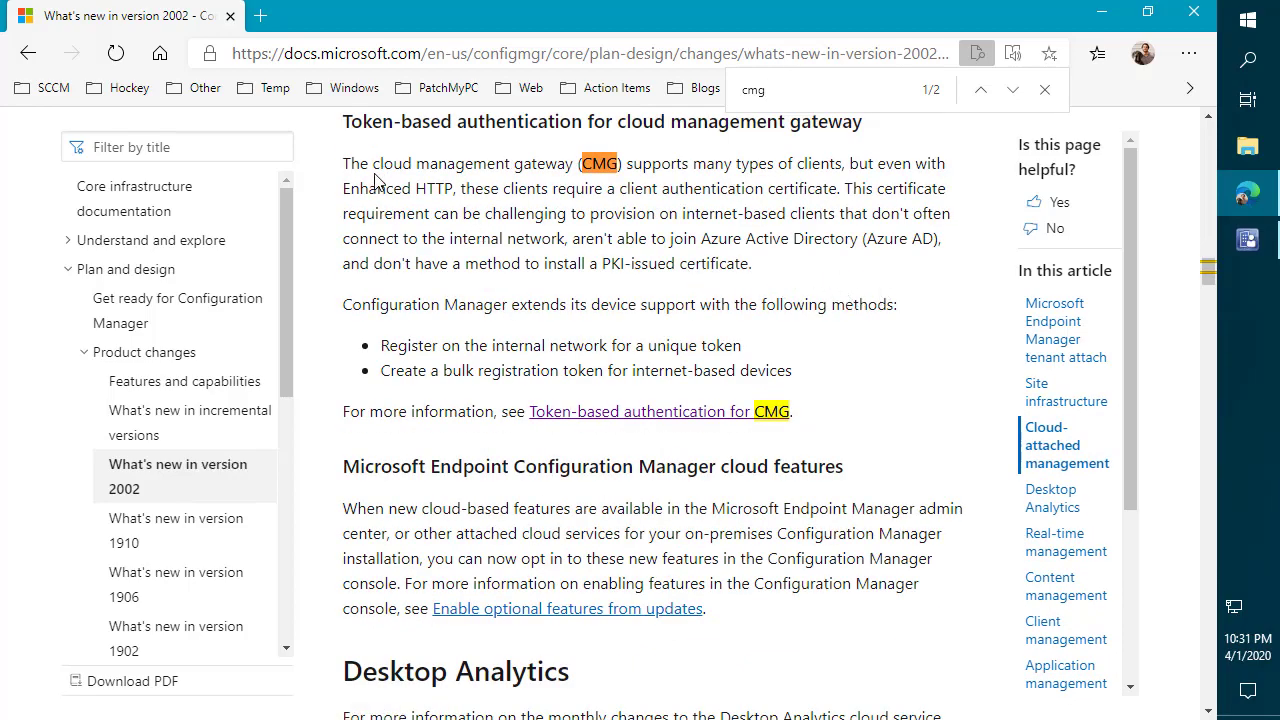
left_click_drag(344, 121, 465, 192)
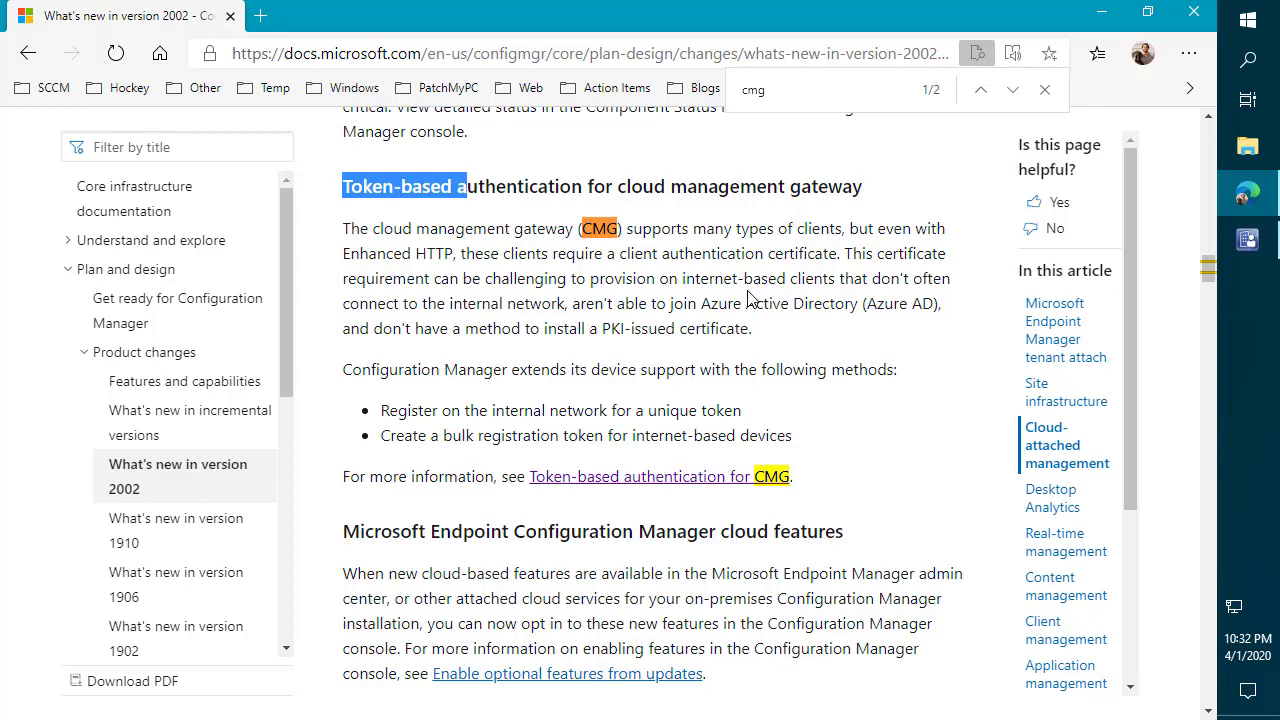
left_click(563, 295)
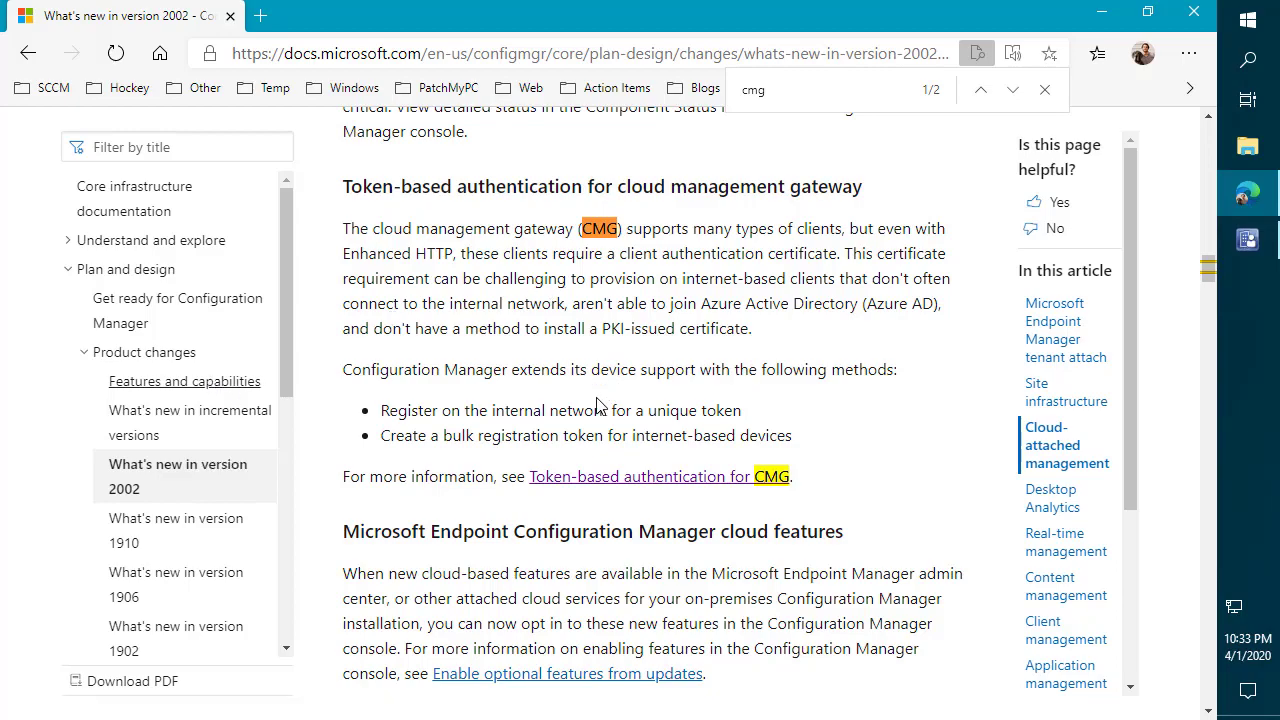
Step: Open the linked Token-based authentication for CMG article and read how clients register on the internal network
left_click(606, 484)
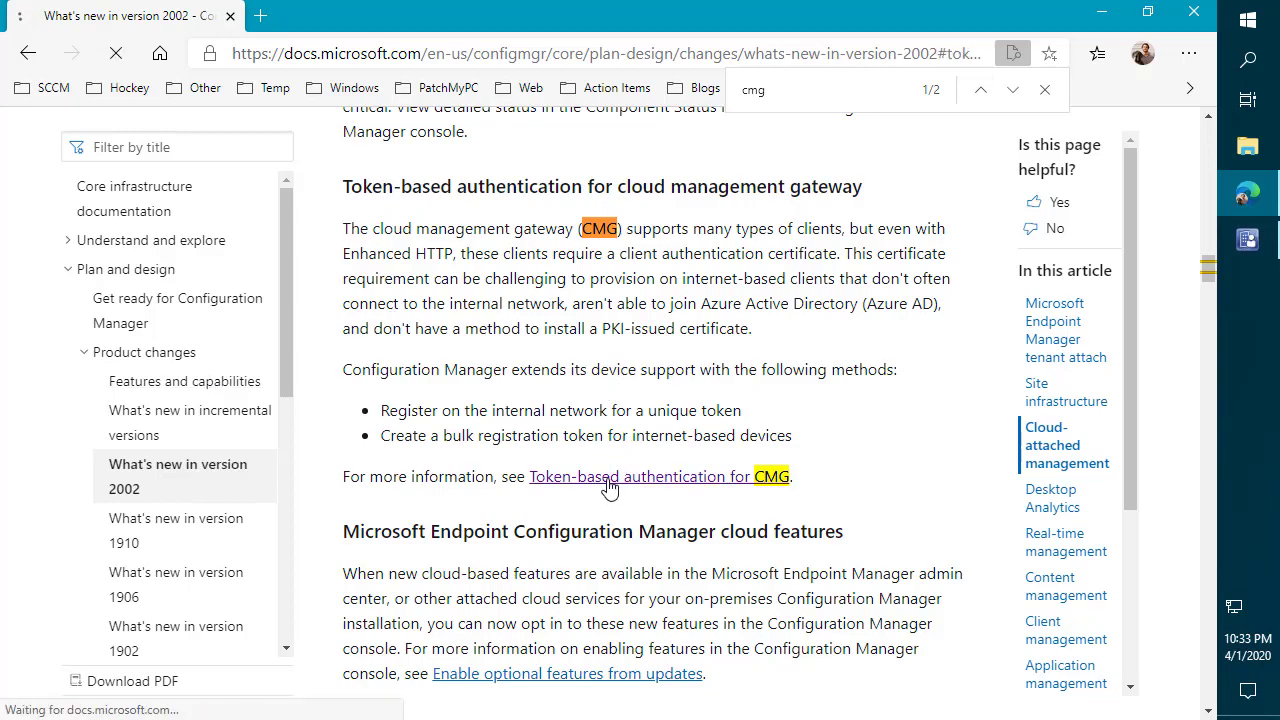
scroll(605, 510, "down", 3)
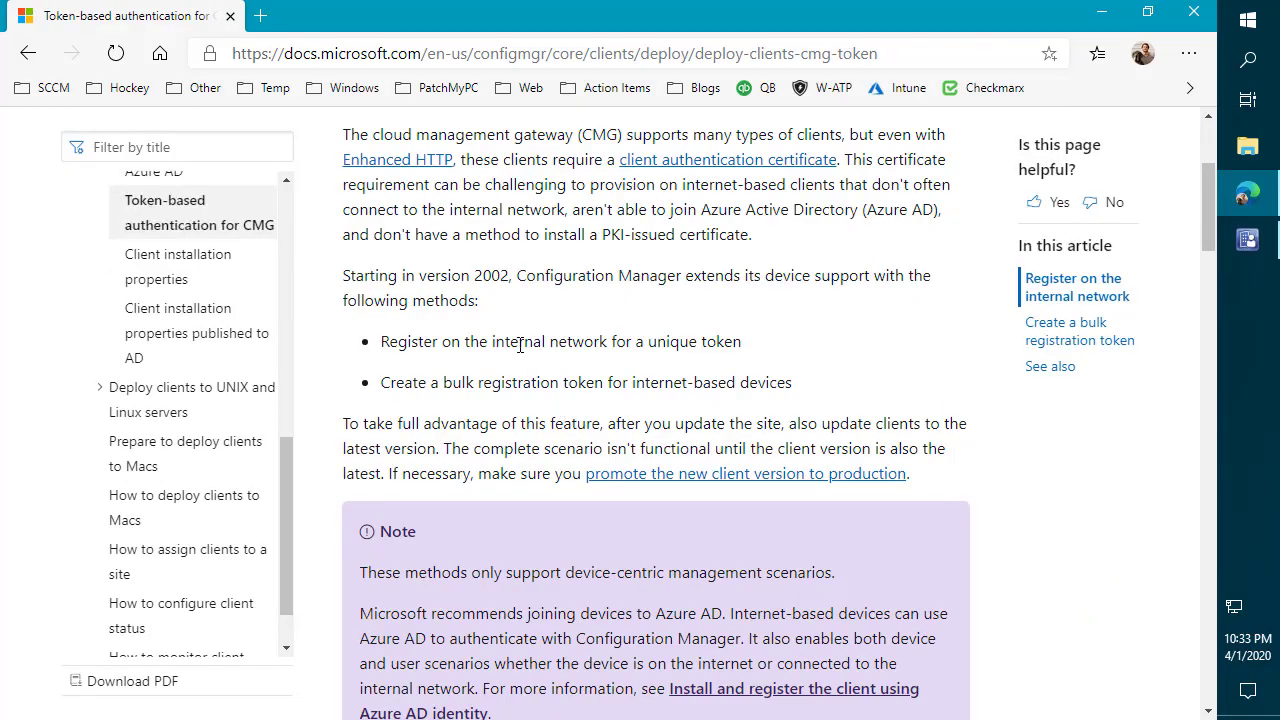
scroll(517, 339, "down", 2)
scroll(462, 450, "down", 3)
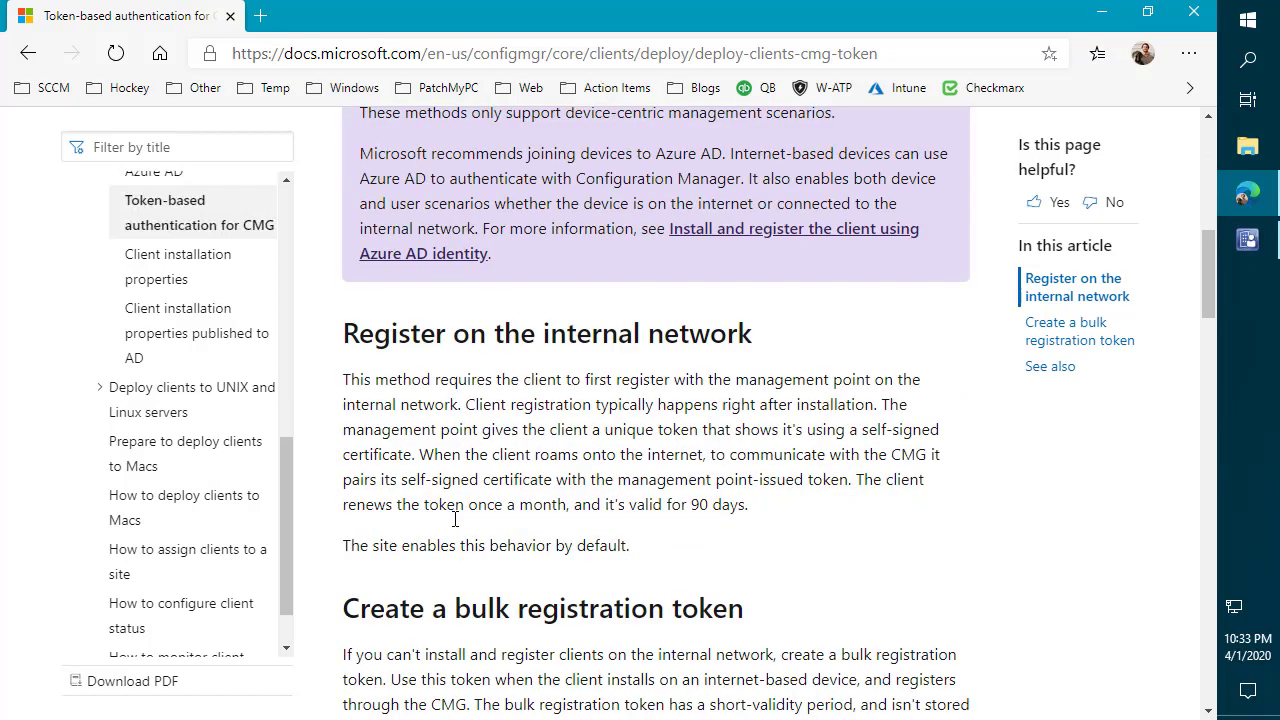
scroll(505, 520, "down", 2)
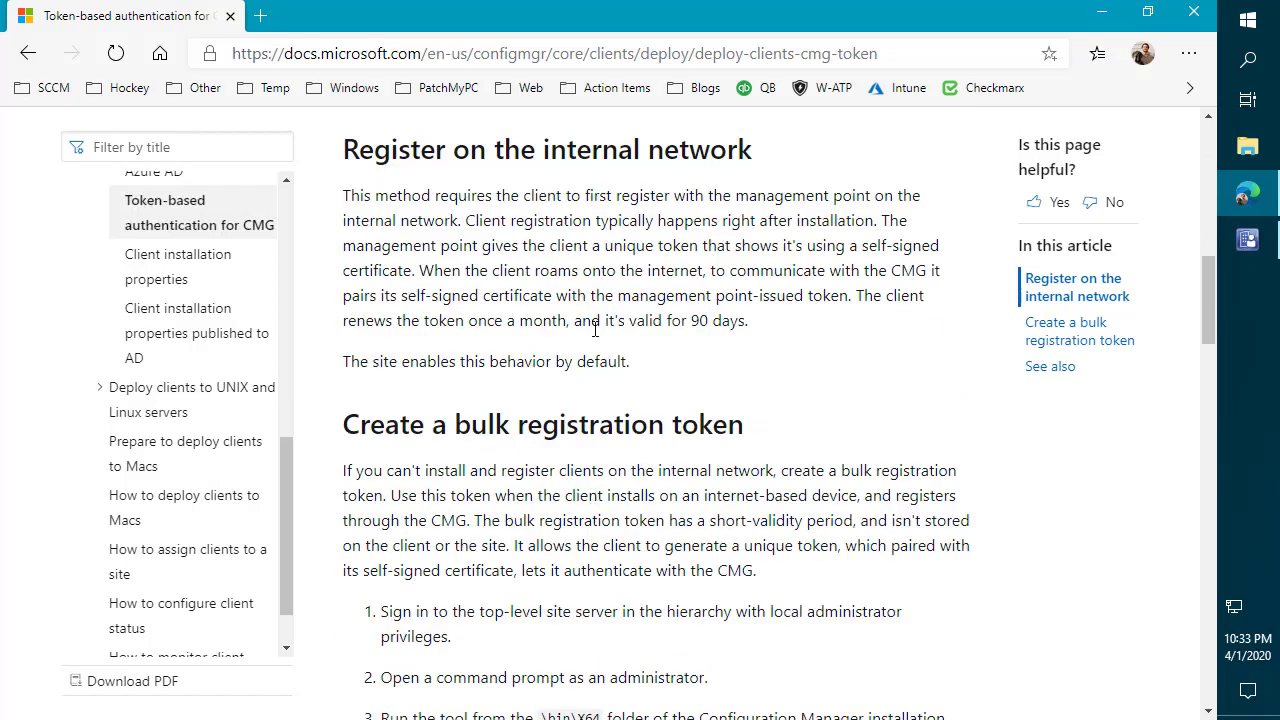
scroll(596, 328, "down", 2)
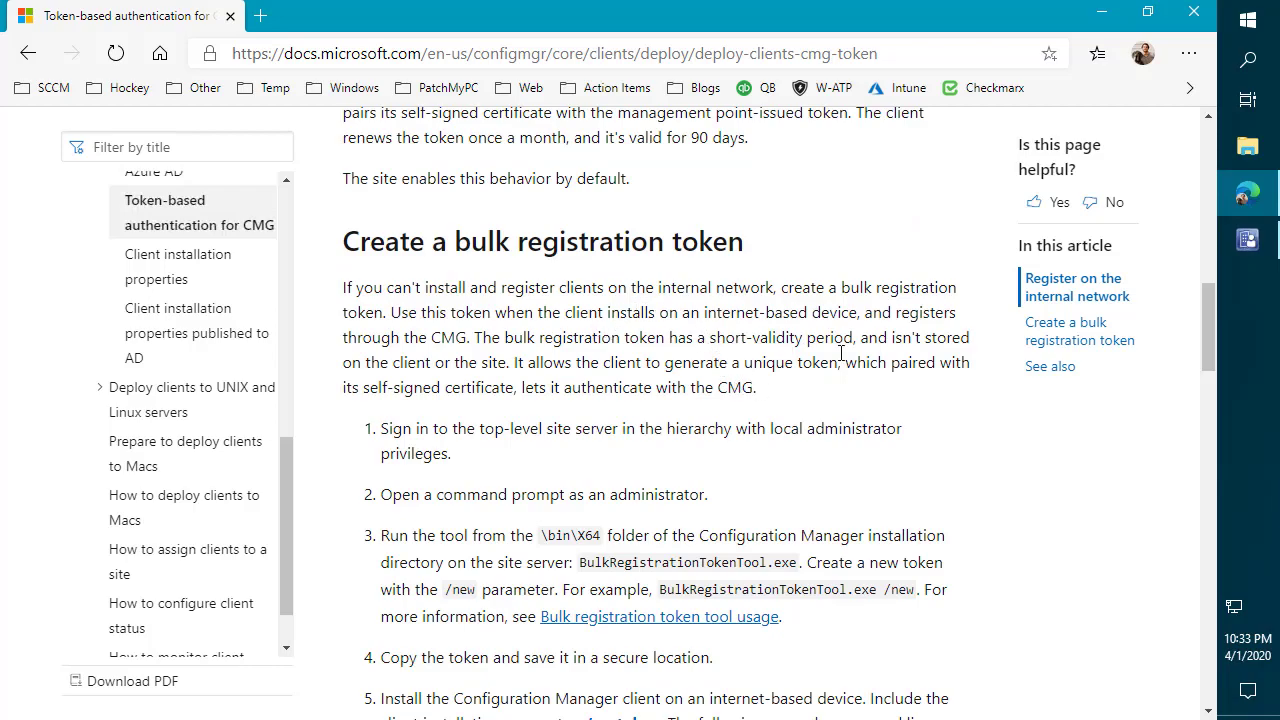
Step: Search Windows for cmd and launch Command Prompt as administrator, allowing it to make changes to the device
right_click(1255, 32)
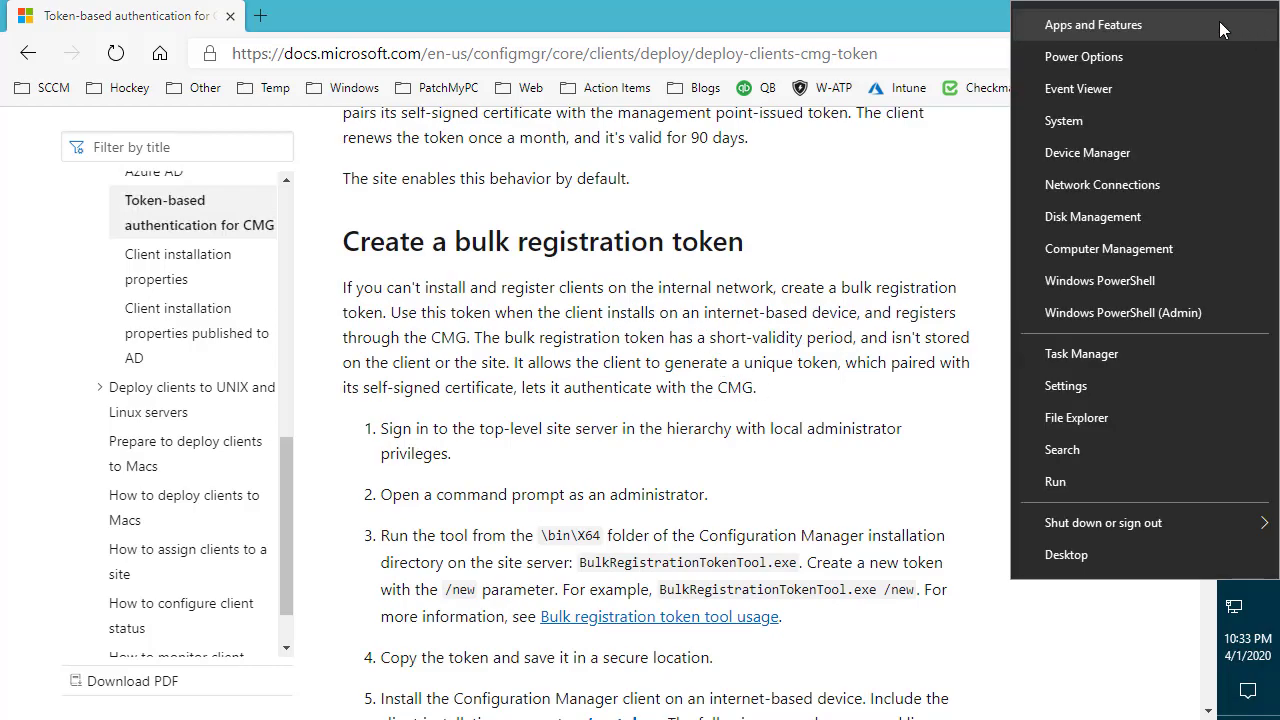
key("Escape")
left_click(1252, 34)
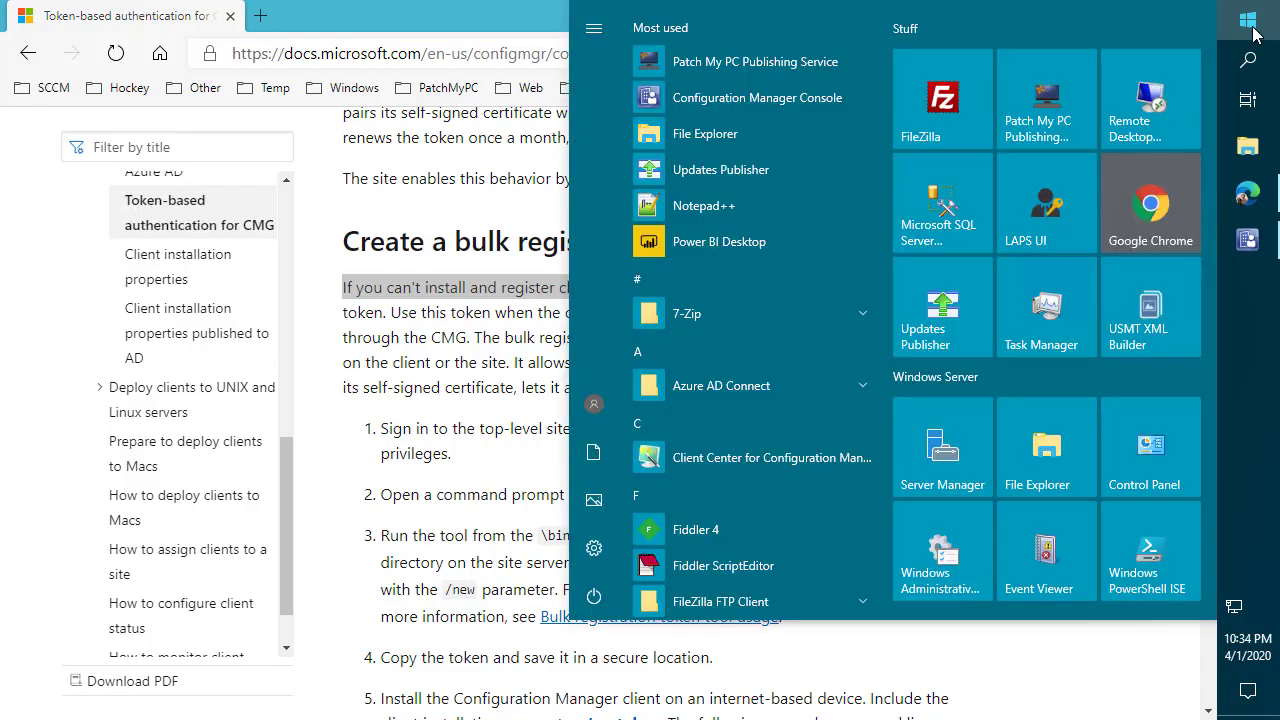
type("cmd")
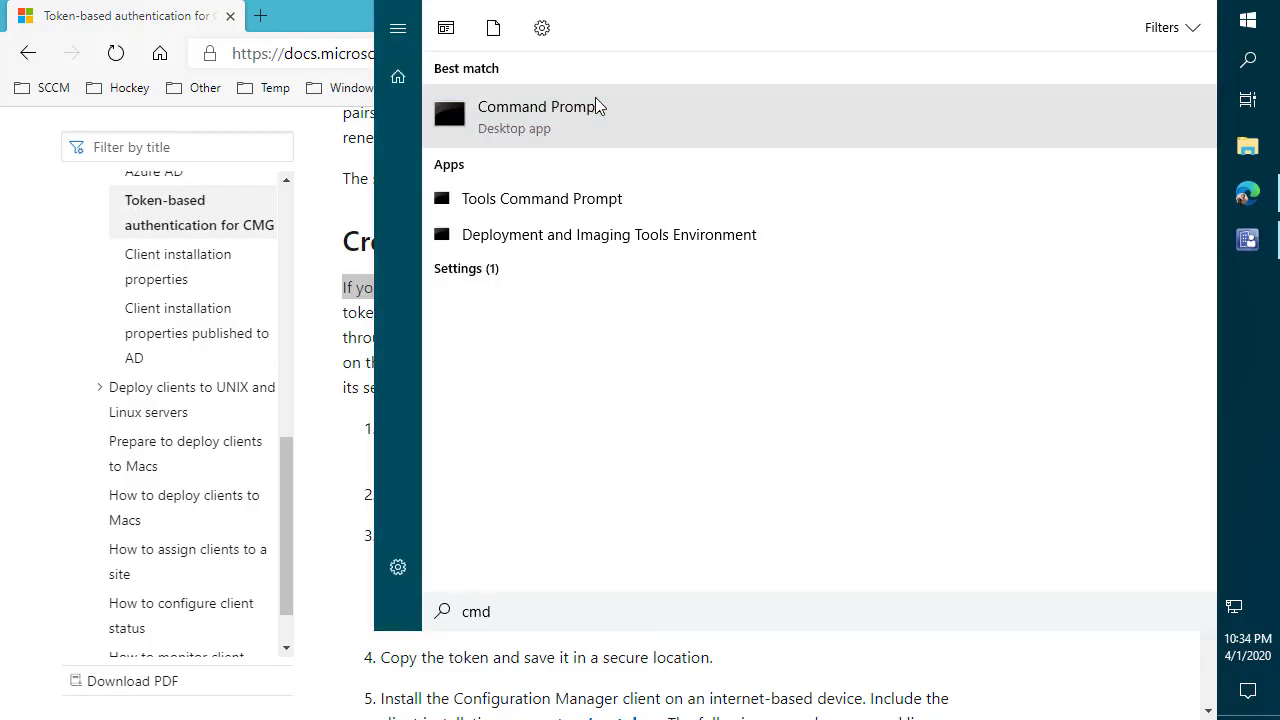
right_click(595, 97)
left_click(660, 120)
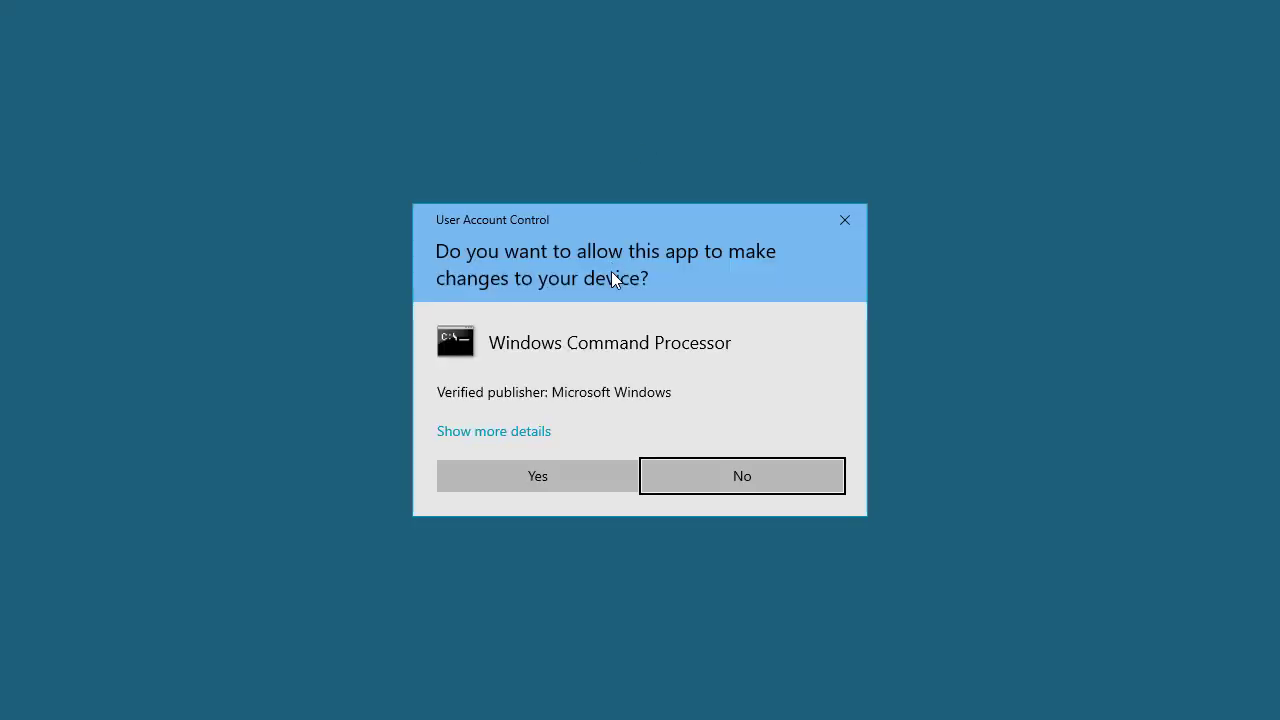
left_click(558, 481)
Step: Return to the article and review the bulk registration token steps, including BulkRegistrationTokenTool.exe and the example ccmsetup command line
left_click(522, 693)
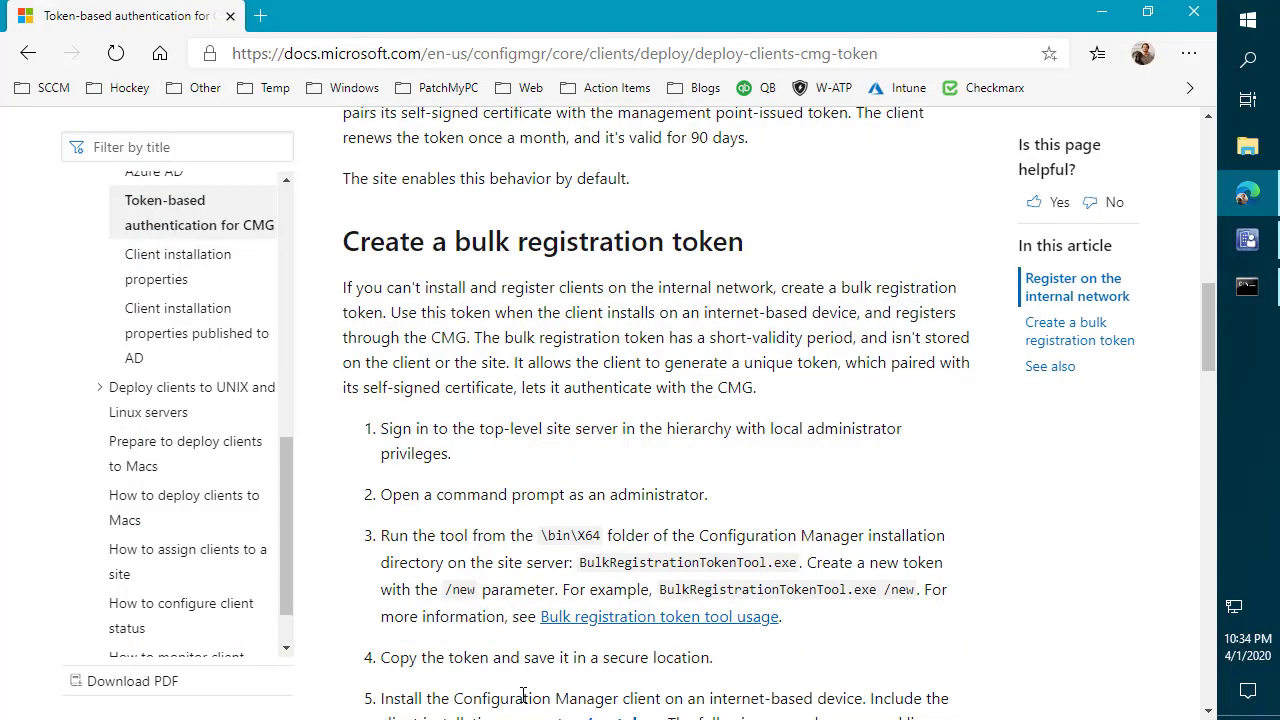
scroll(522, 693, "down", 1)
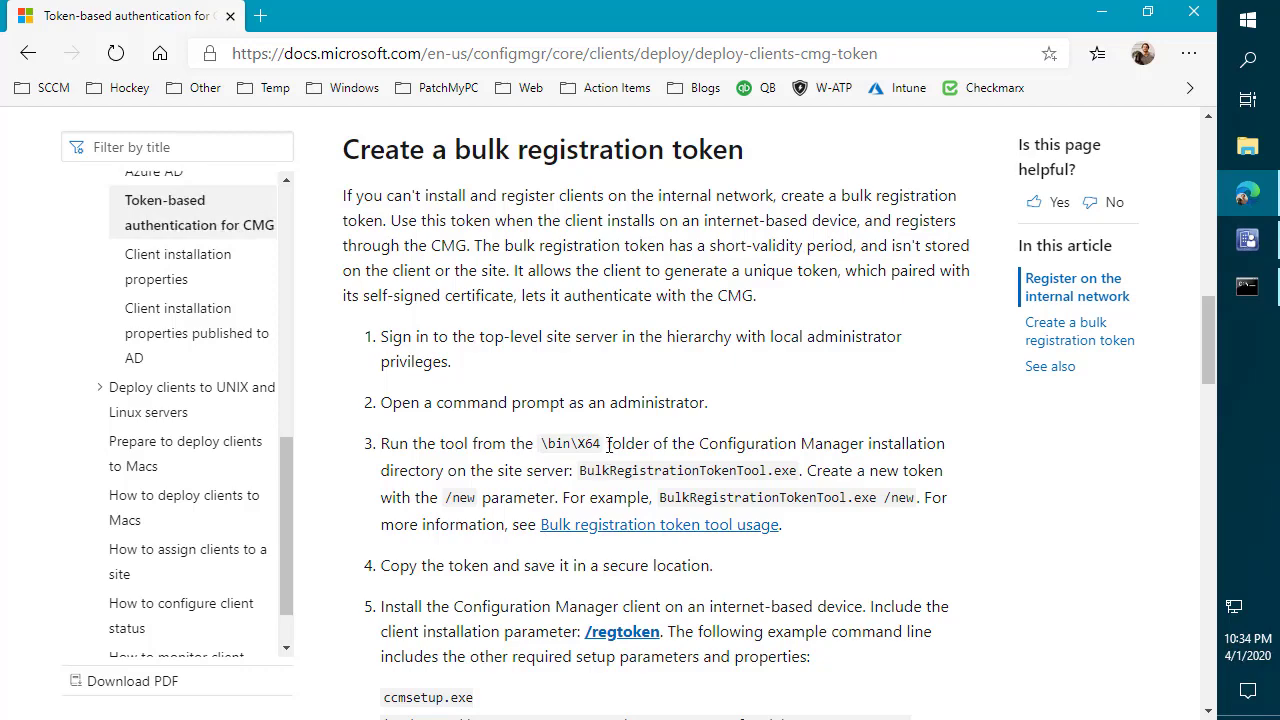
double_click(638, 476)
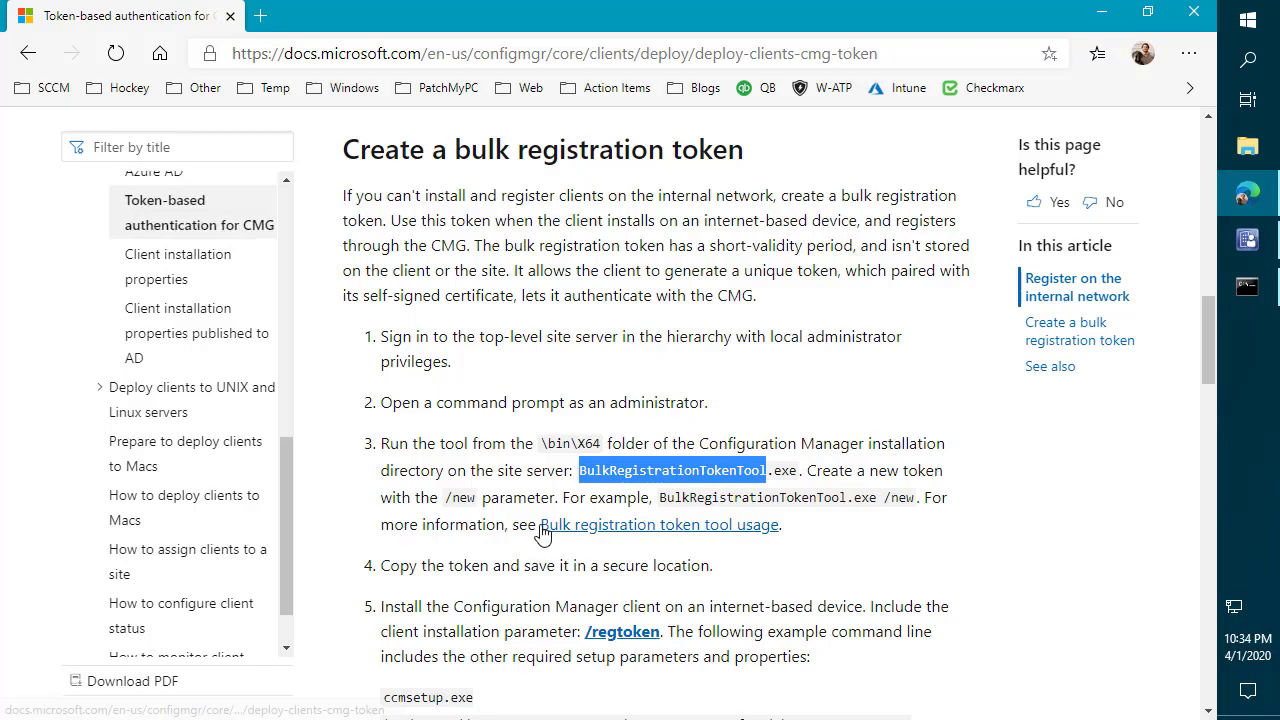
scroll(510, 520, "down", 1)
scroll(515, 600, "down", 4)
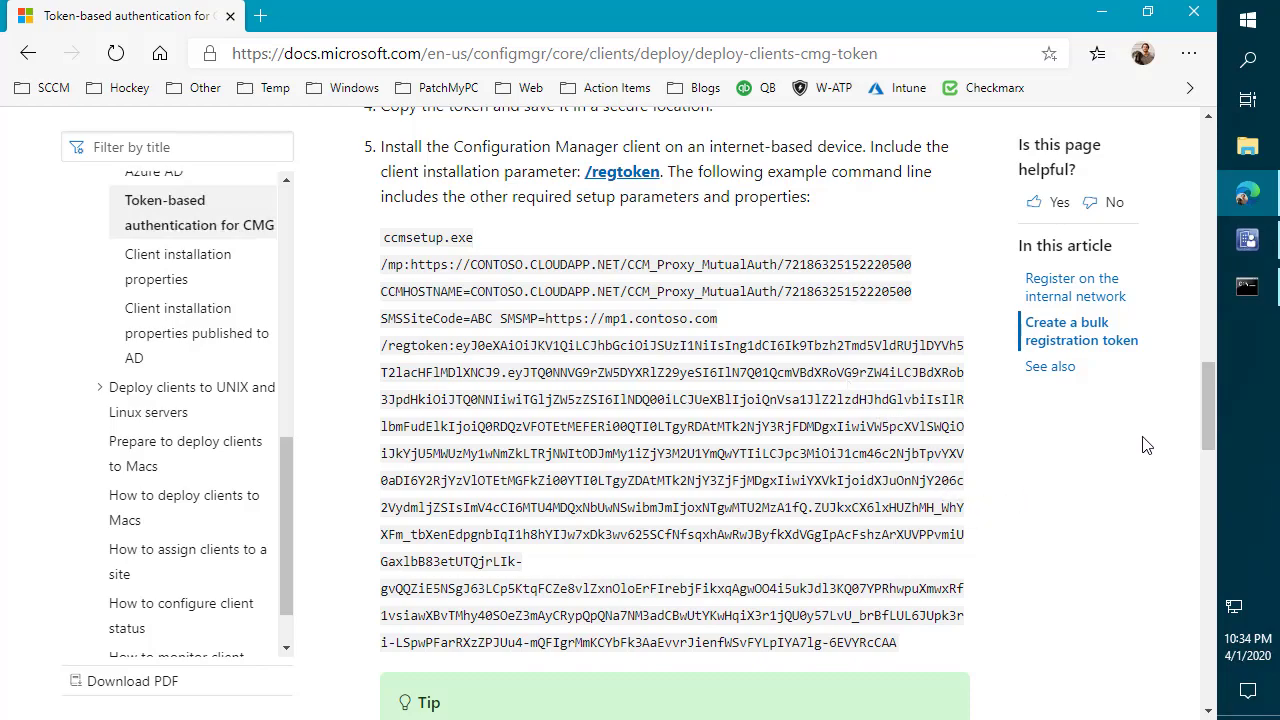
Step: Switch to the administrator Command Prompt and change the working directory to D:\SCCM\bin\x64
left_click(1248, 290)
left_click(740, 315)
type("d:")
key("Return")
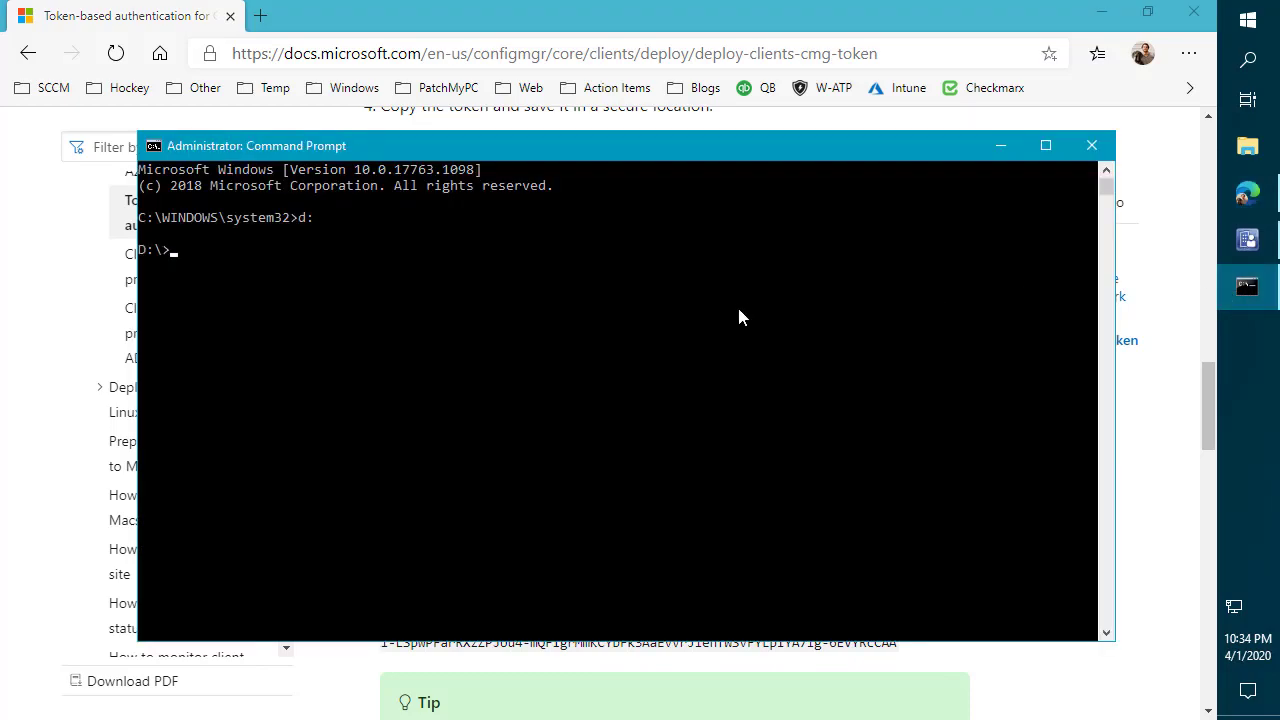
type("SCCM\\bin\\x64")
key("Return")
key("Up")
key("Home")
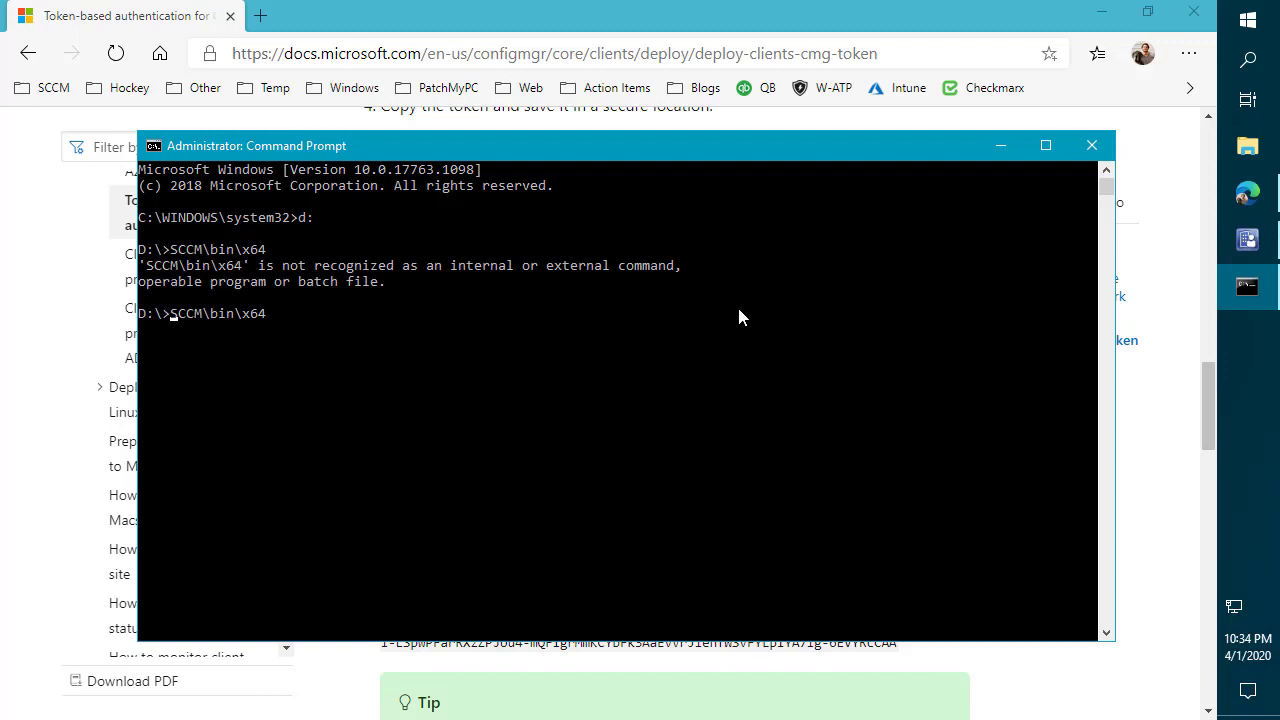
type("cd")
key("Return")
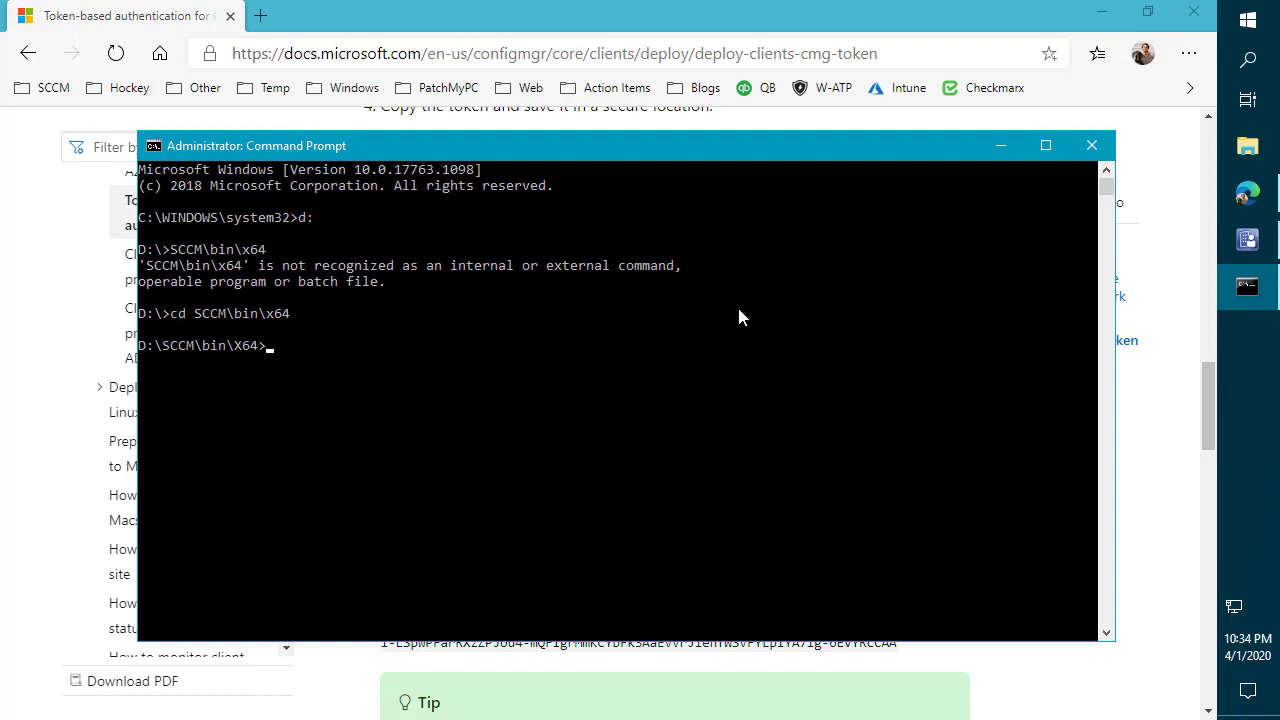
Step: List the files matching bulk* and run bulkregistrationtokentool.exe without arguments to show its usage
type("dir bulk*")
key("Return")
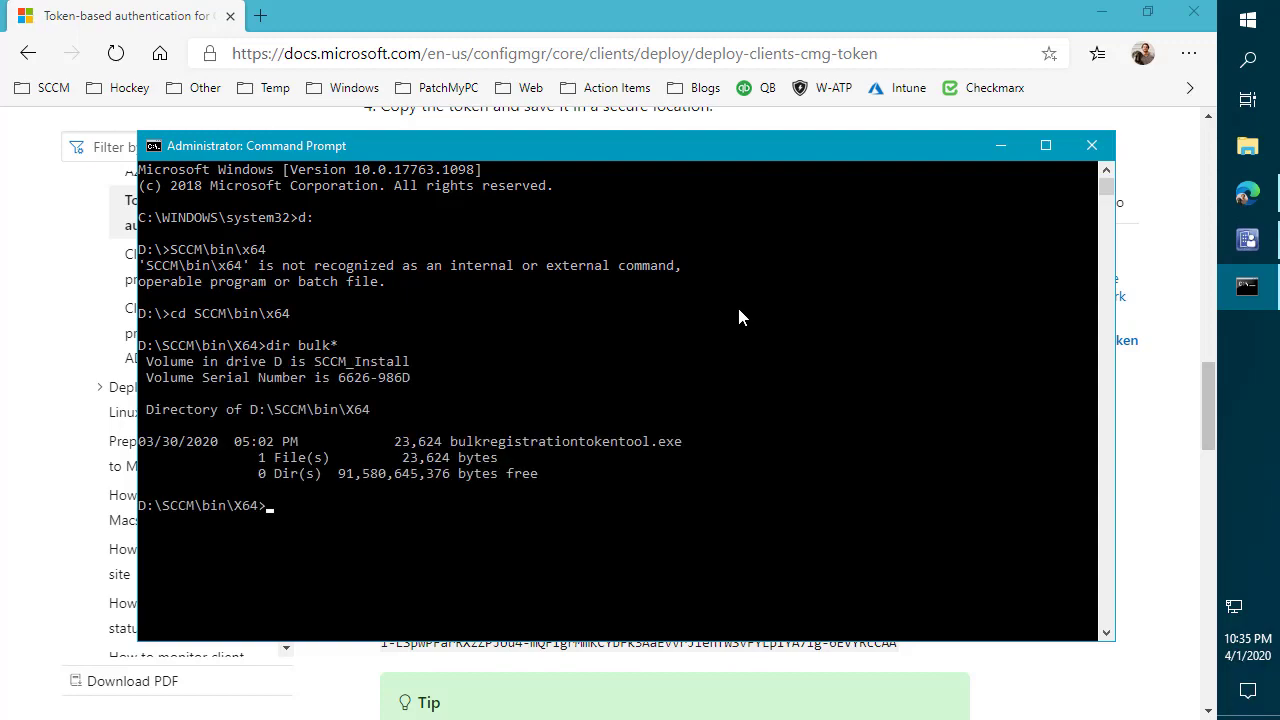
left_click_drag(682, 441, 457, 450)
key("super+c")
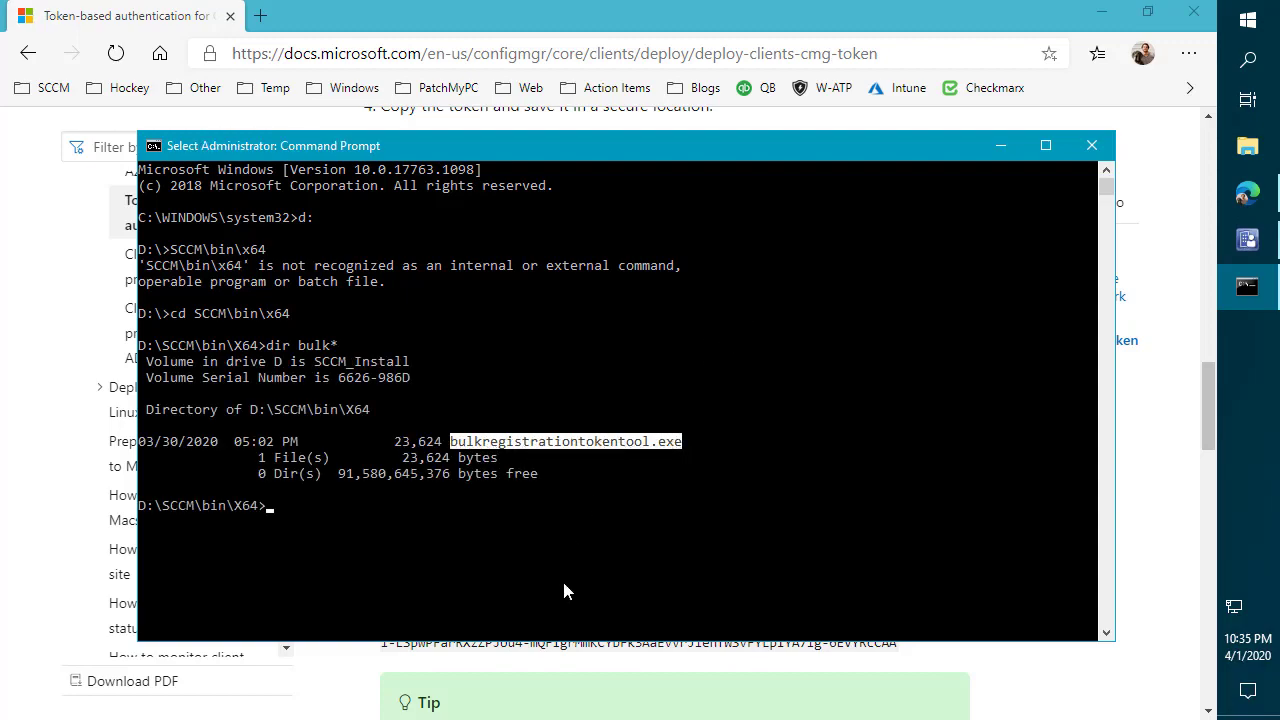
left_click(477, 555)
right_click(476, 552)
key("Return")
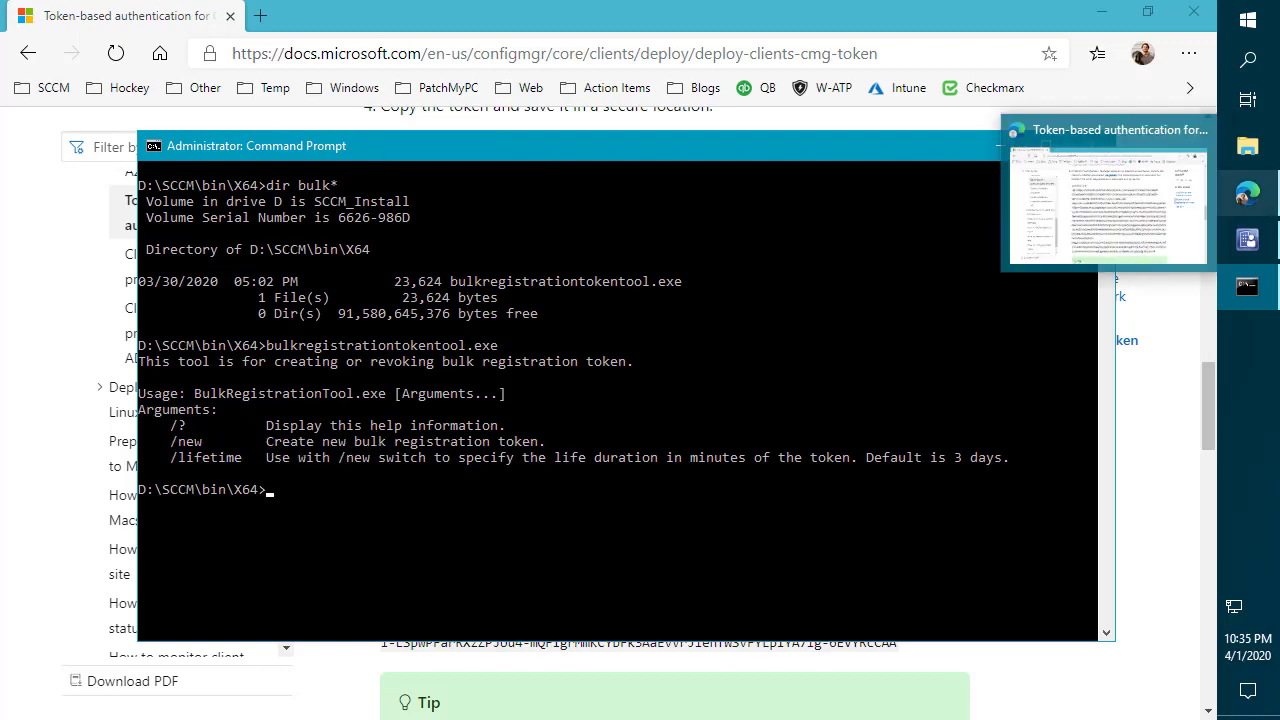
Step: Compose the command bulkregistrationtokentool.exe /new /lifetime 10080 at the prompt without running it
left_click(453, 476)
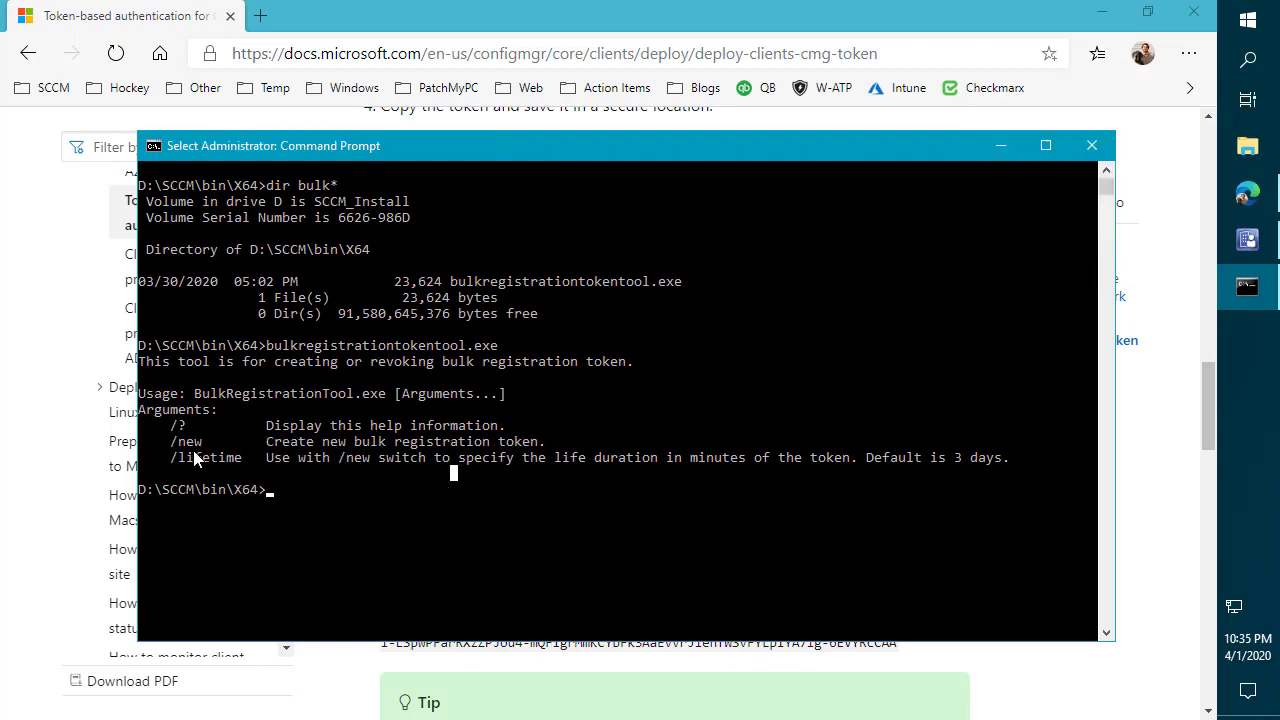
left_click_drag(174, 443, 208, 449)
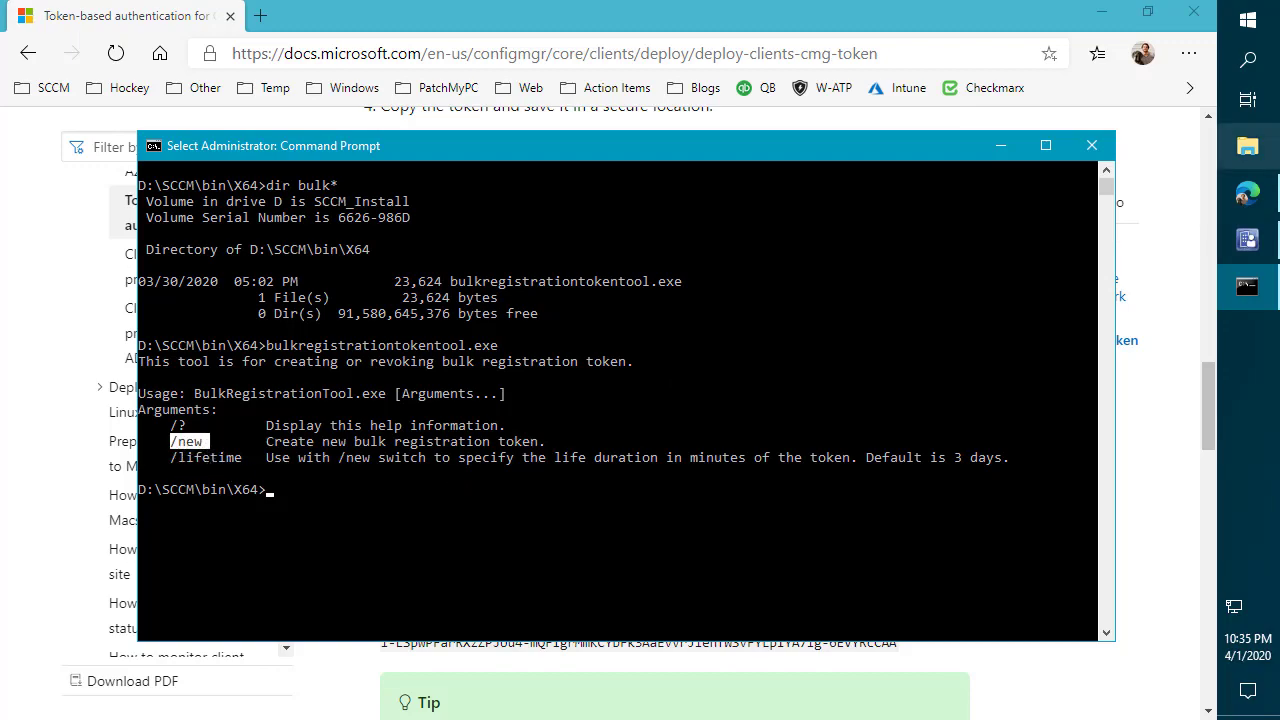
left_click(851, 467)
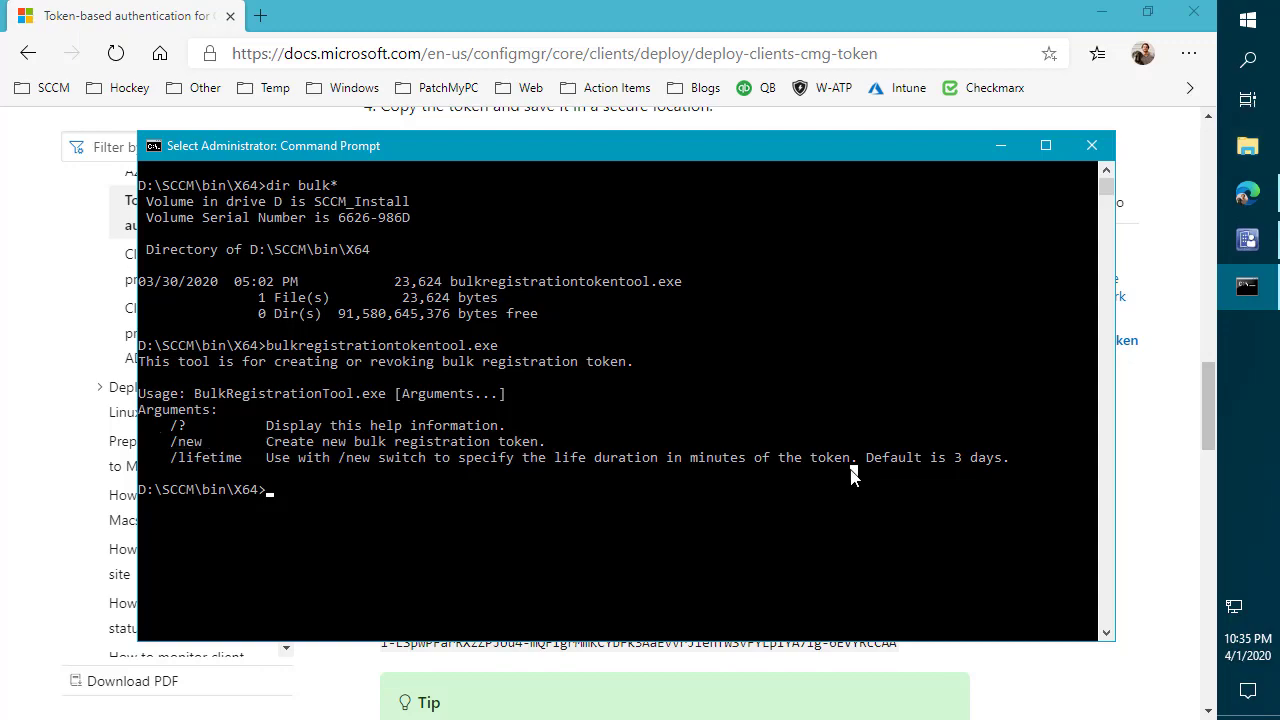
type("b")
key("Tab")
key("BackSpace")
key("BackSpace")
key("BackSpace")
key("BackSpace")
key("BackSpace")
key("BackSpace")
key("BackSpace")
key("BackSpace")
key("BackSpace")
key("BackSpace")
key("BackSpace")
type("bulk")
key("Tab")
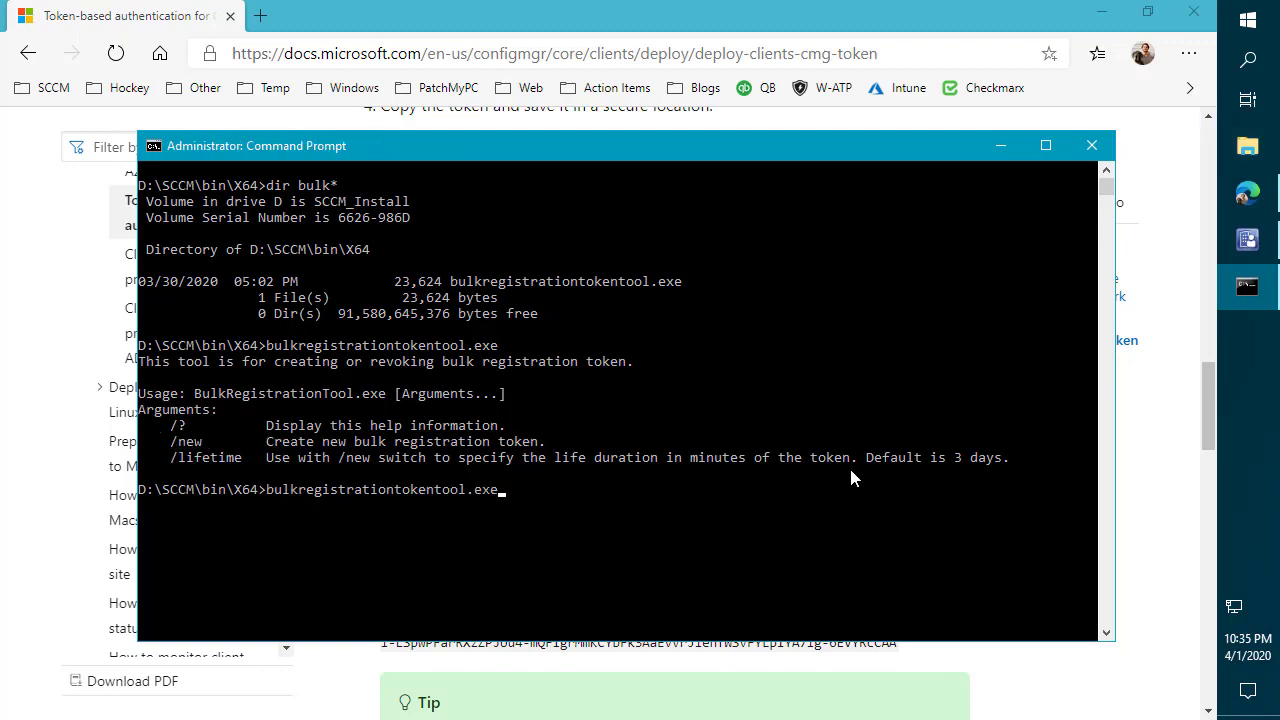
type("/new")
left_click_drag(866, 457, 1010, 468)
type("/lifetime")
type("10080")
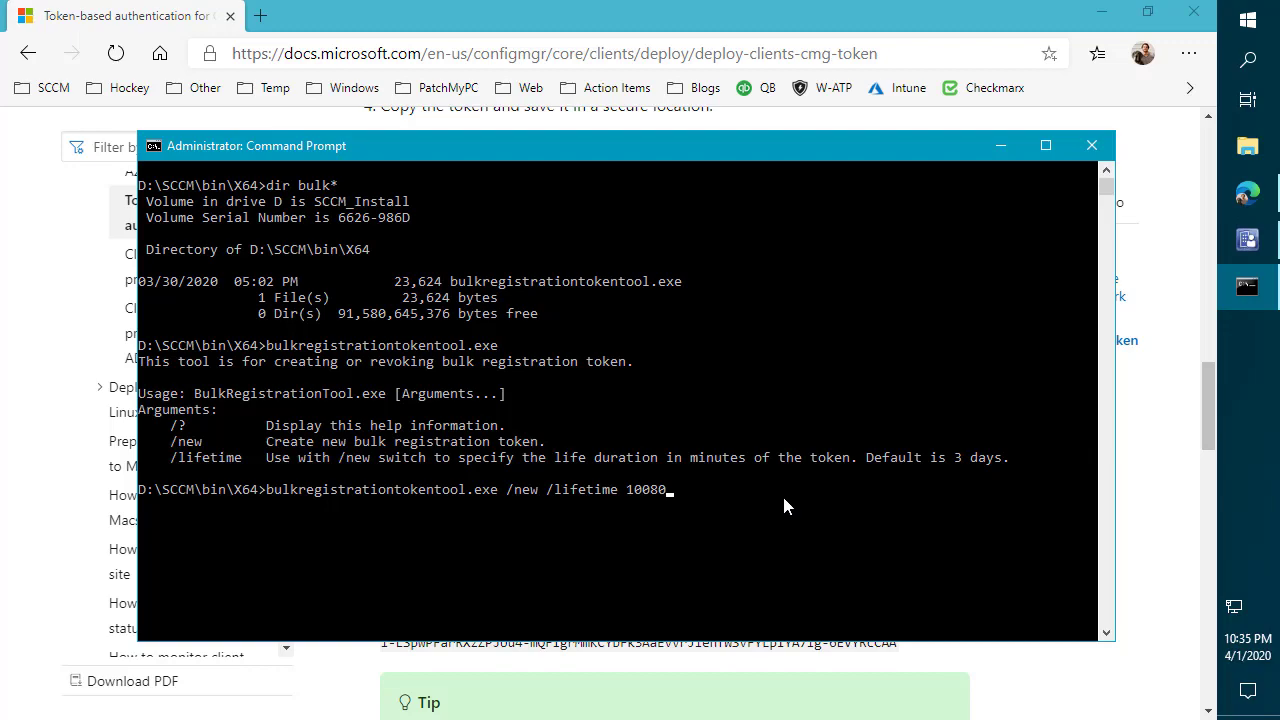
Step: Change the token lifetime to 10081 minutes and try to create the bulk registration token
key("BackSpace")
type("1")
key("Return")
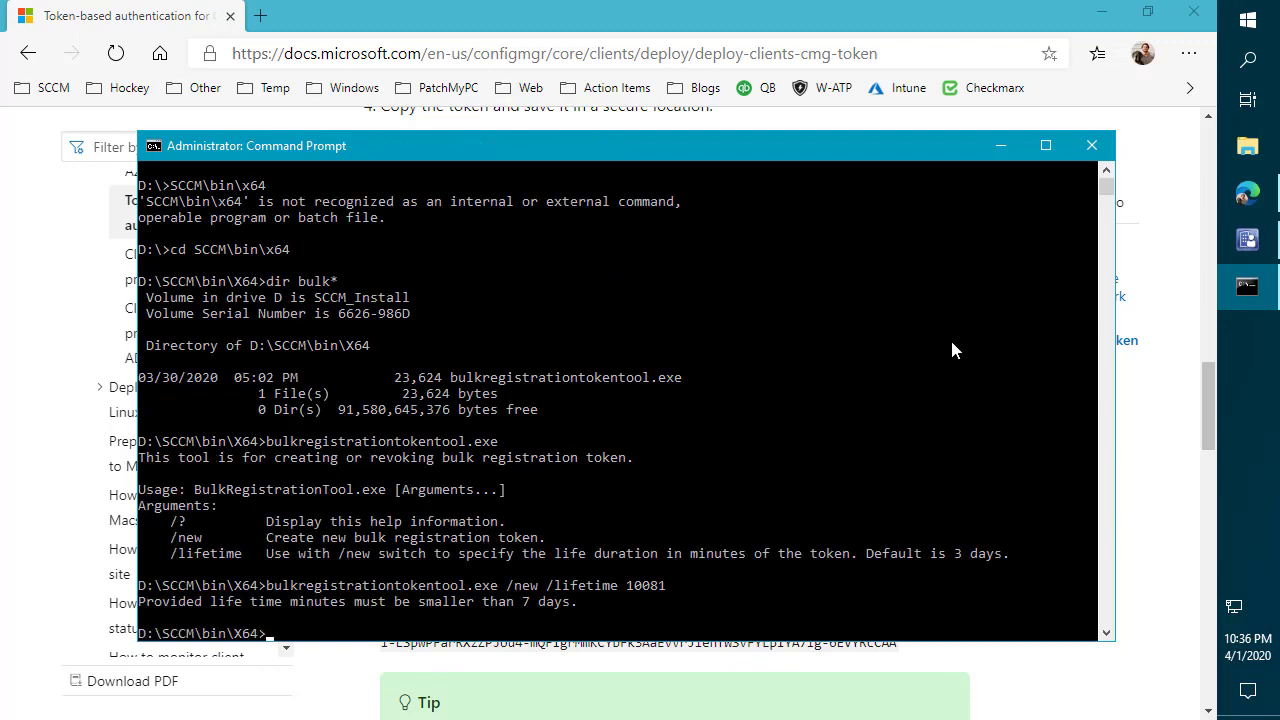
Step: Rerun the token creation command with /new and the lifetime set to 10080 minutes
left_click_drag(573, 600, 139, 601)
key("Return")
key("Up")
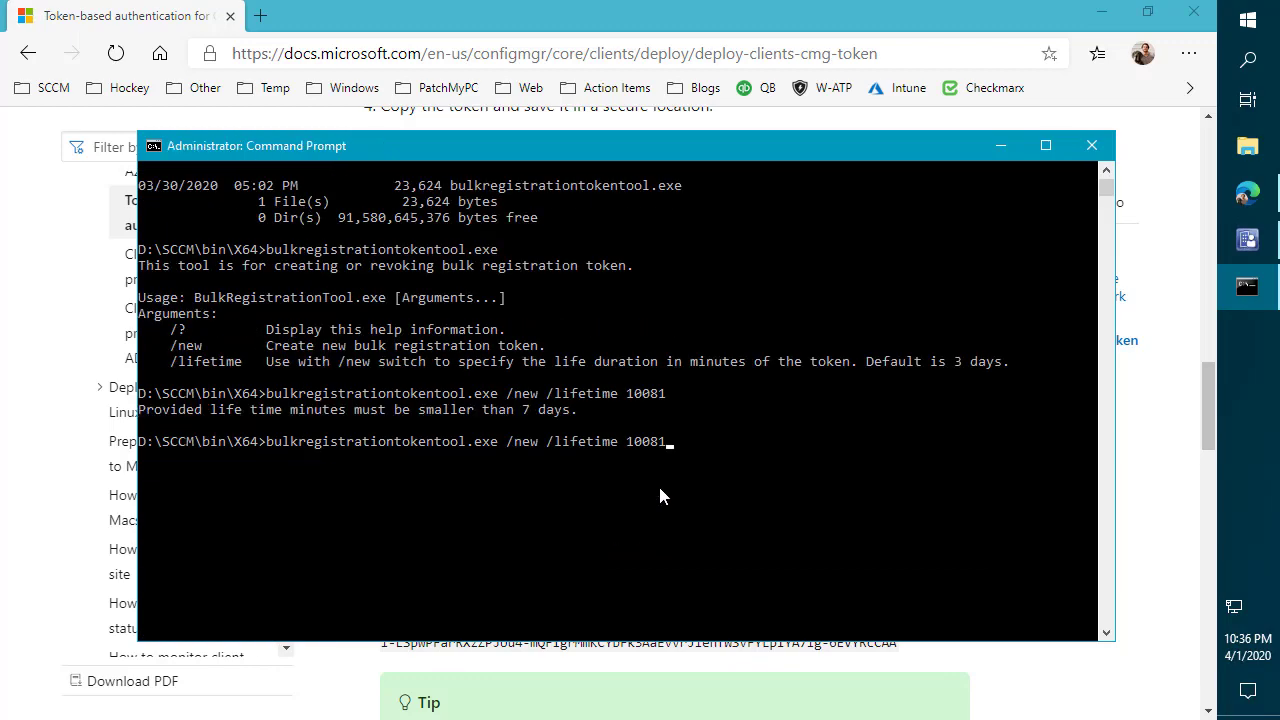
type("0")
key("Return")
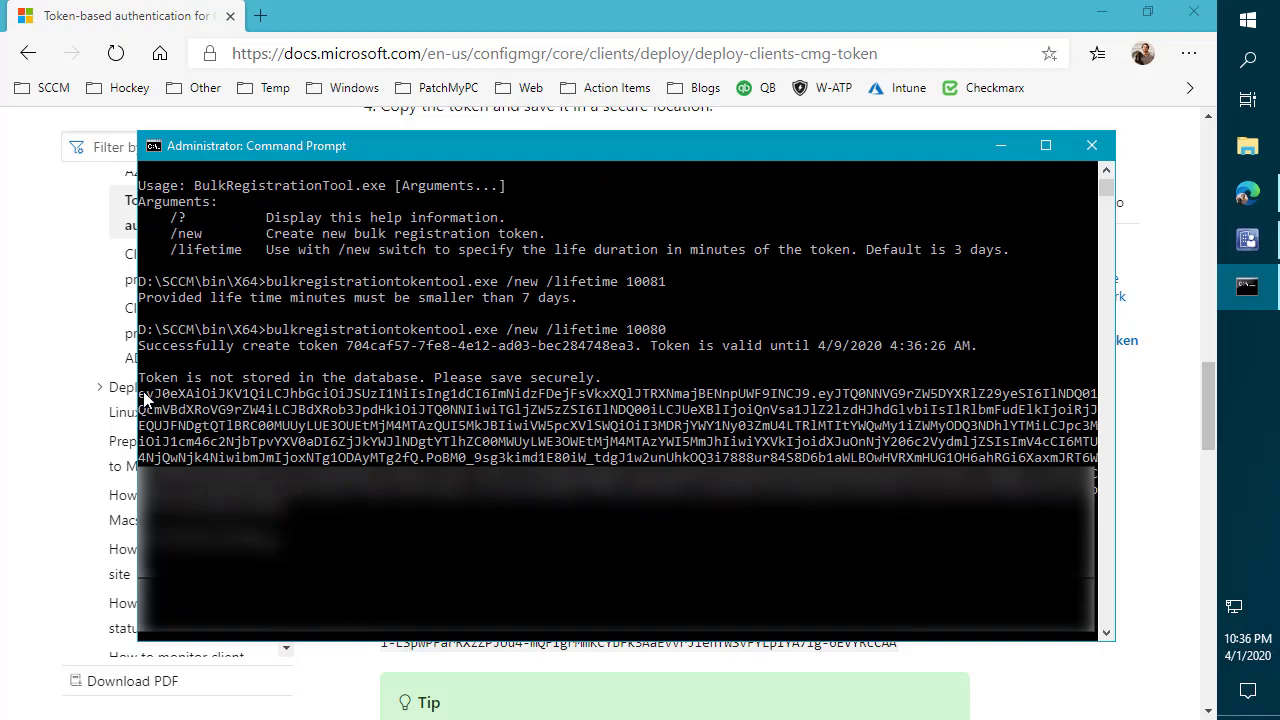
Step: Copy the generated bulk registration token and minimize the Command Prompt and browser windows
left_click_drag(140, 395, 282, 515)
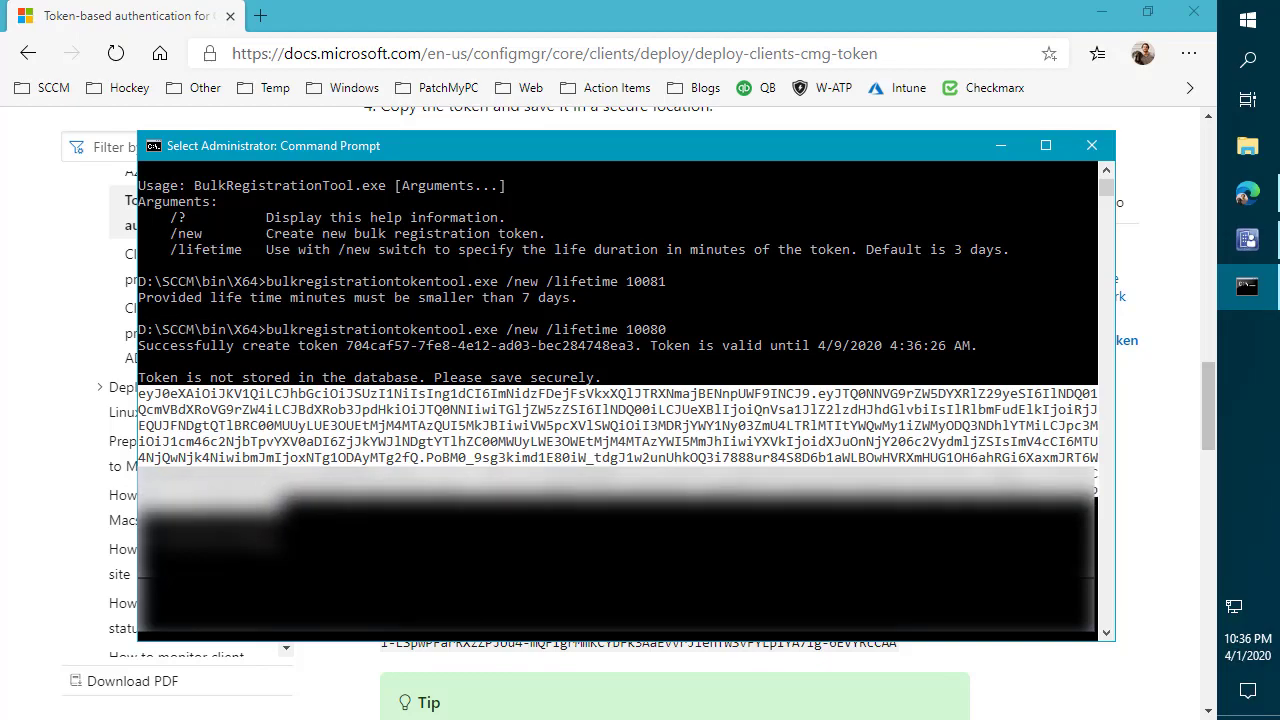
key("Return")
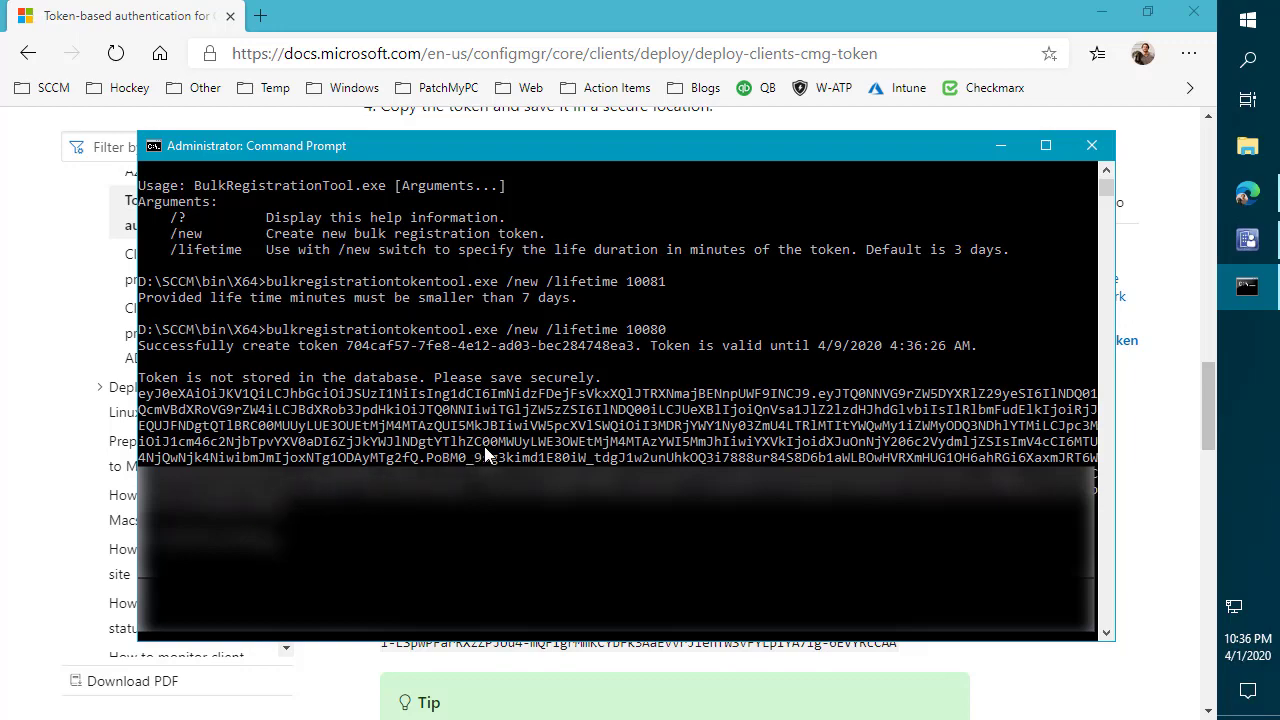
left_click(1002, 148)
left_click(1101, 12)
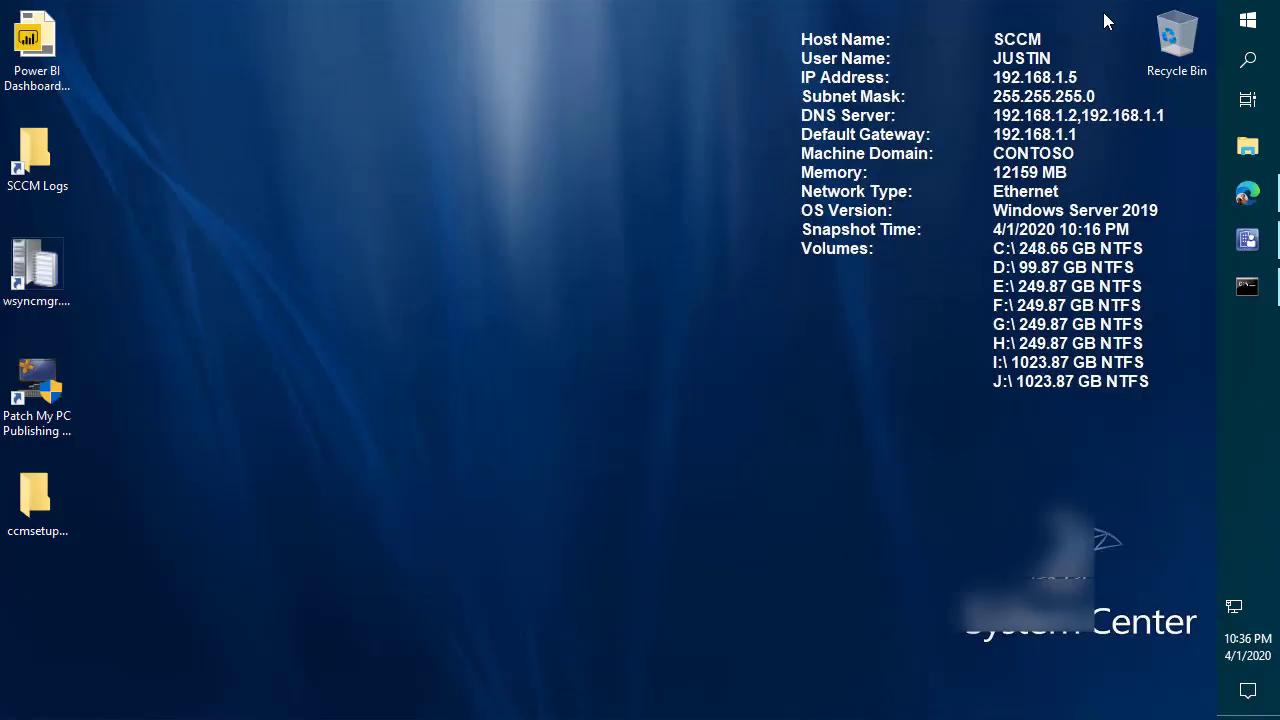
Step: Review the example ccmsetup.exe command line in the token-based authentication documentation, leaving the browser minimized
left_click(1247, 192)
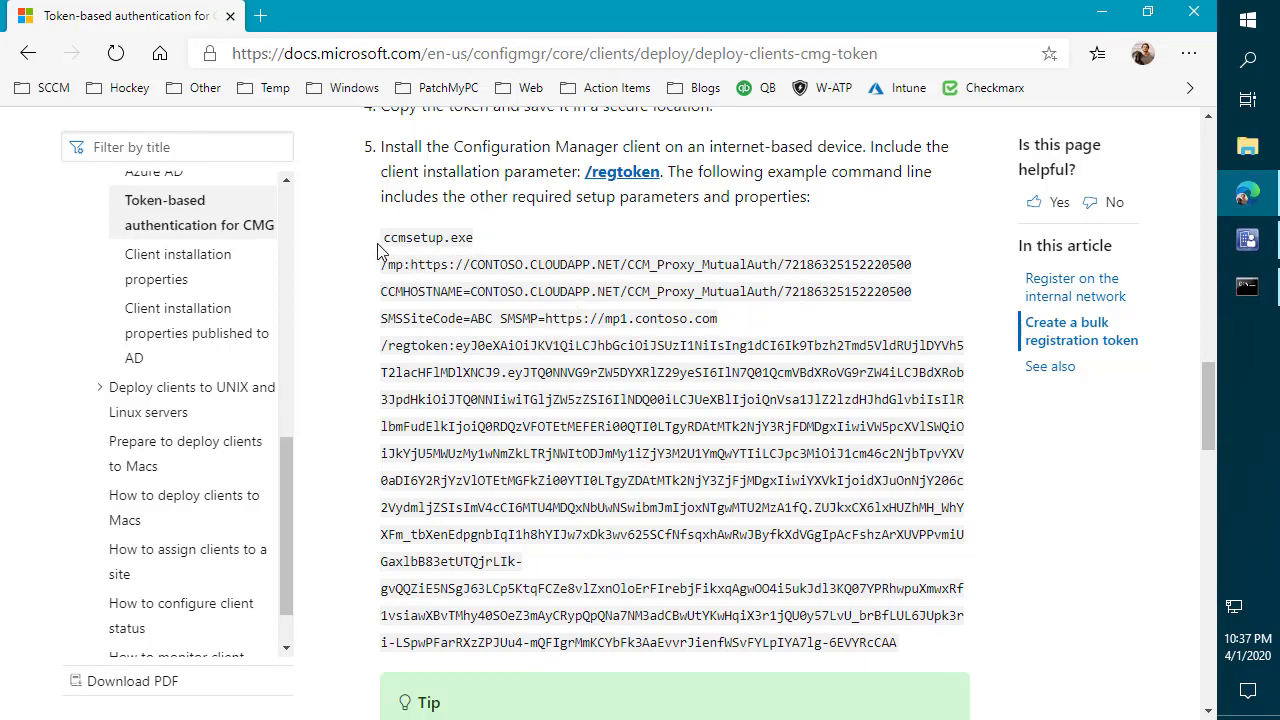
left_click_drag(383, 236, 897, 648)
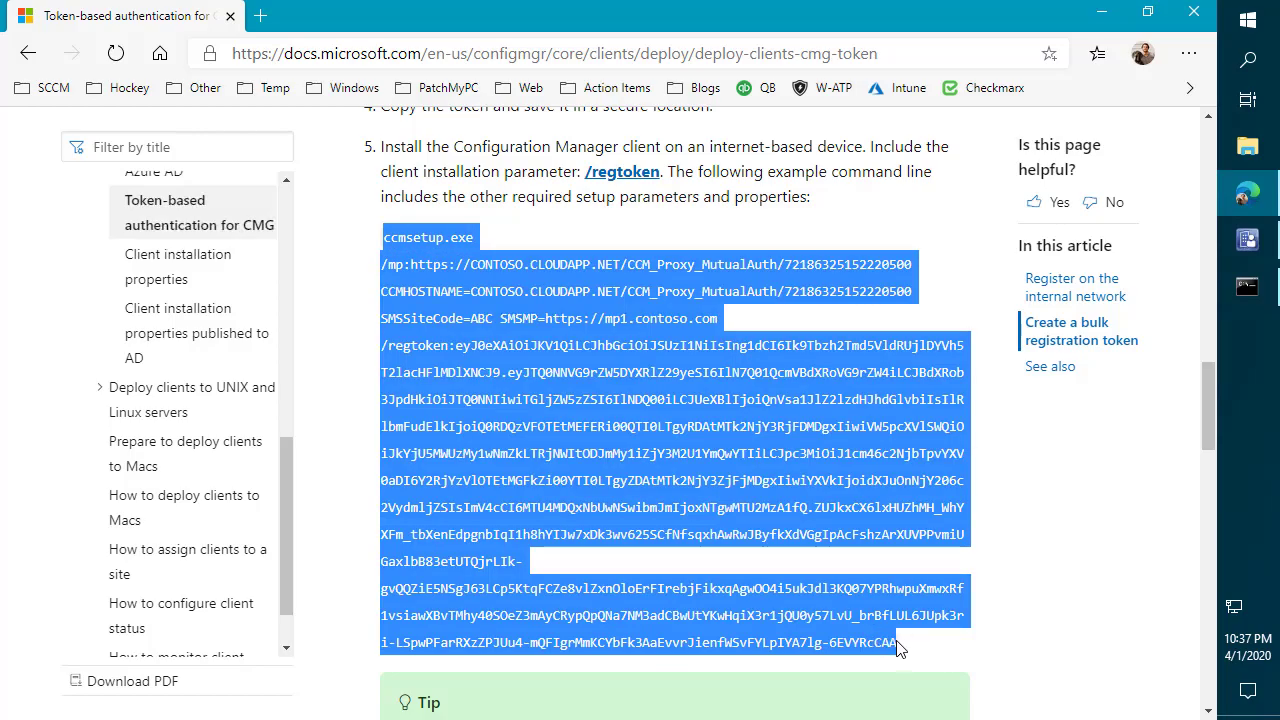
left_click(1101, 12)
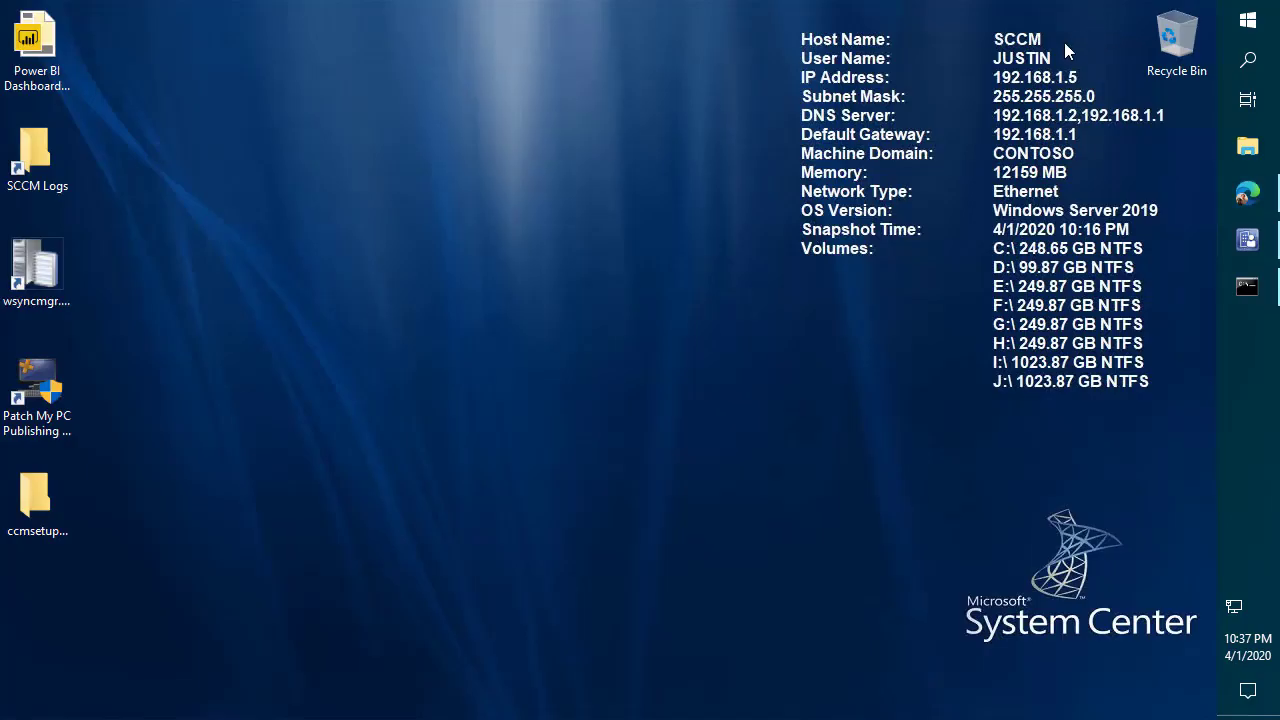
Step: Open Install.cmd from the desktop's ccmsetup-cmg folder for editing in Notepad++
double_click(42, 517)
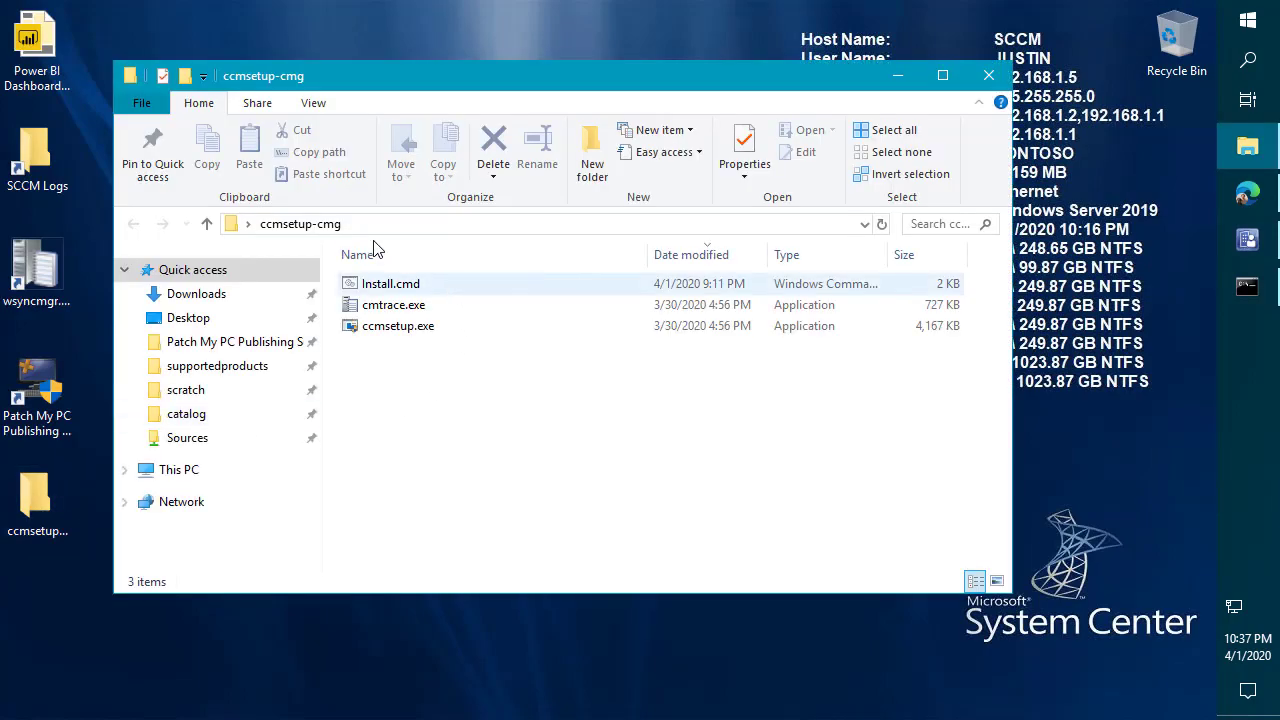
left_click_drag(374, 97, 462, 95)
left_click(476, 286)
right_click(476, 286)
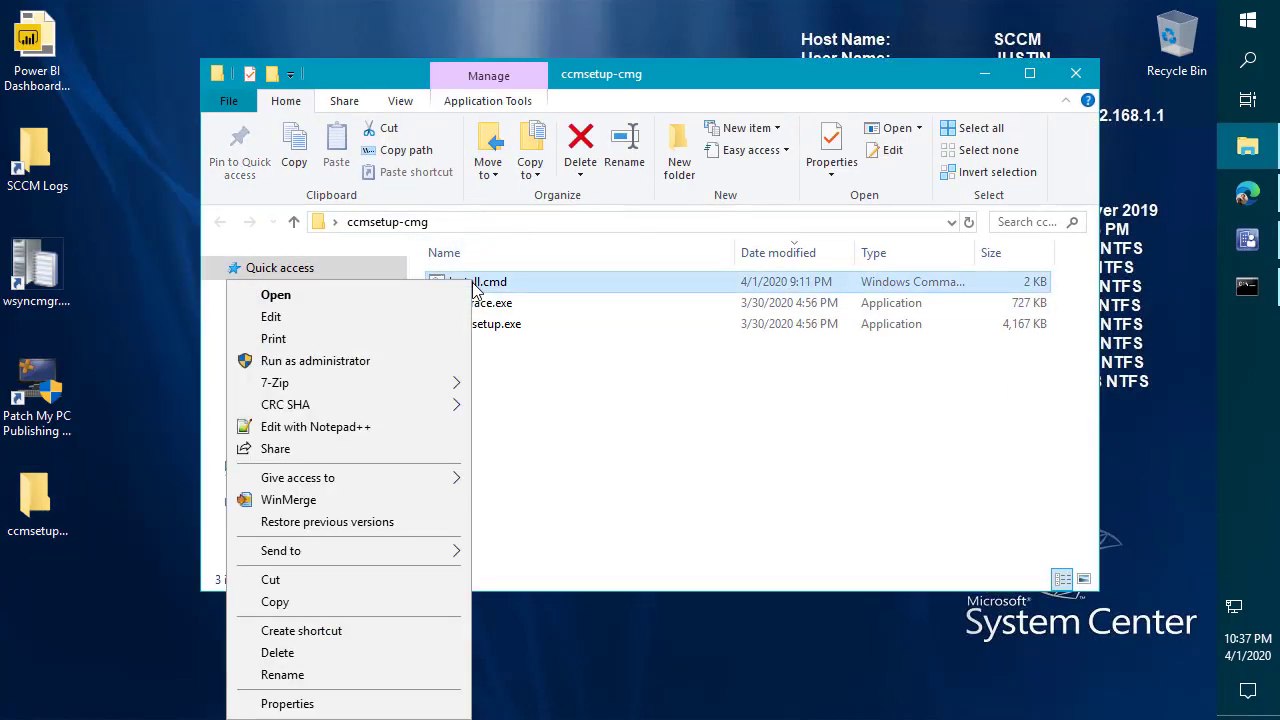
left_click(378, 425)
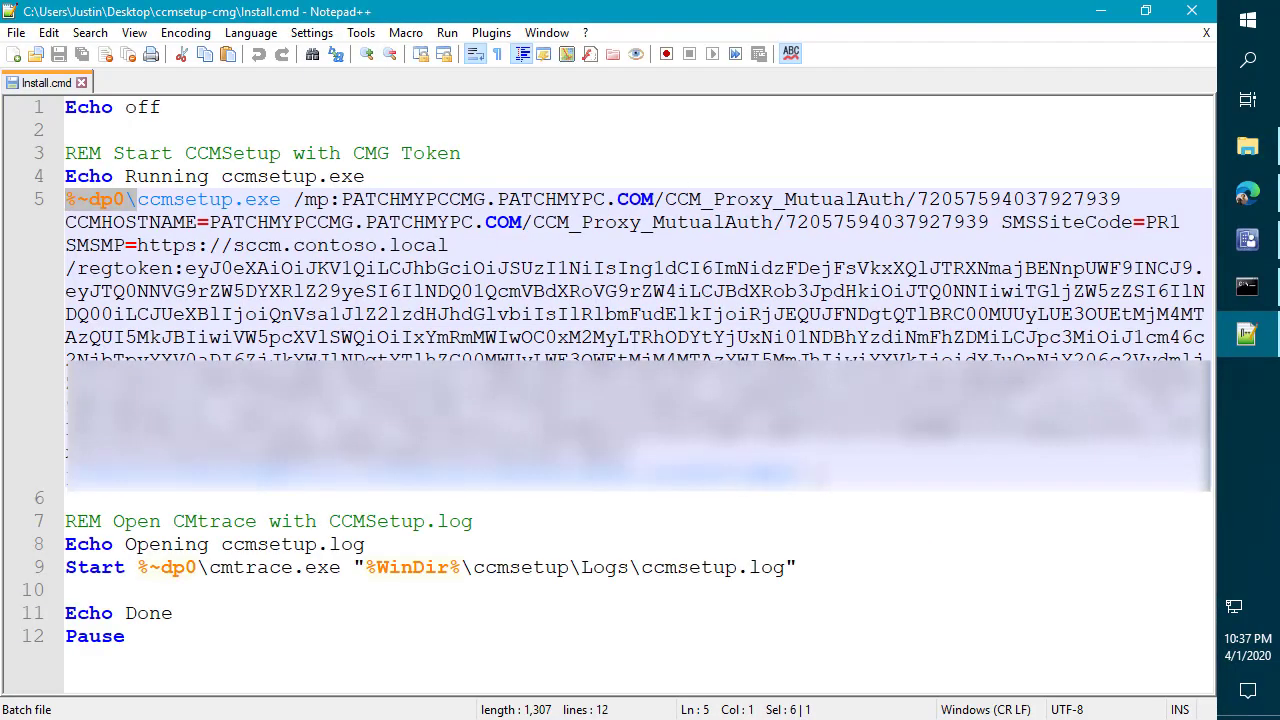
Step: Replace the /regtoken value in Install.cmd with the newly generated bulk registration token and save the file
double_click(430, 472)
left_click_drag(430, 472, 188, 275)
key("ctrl+c")
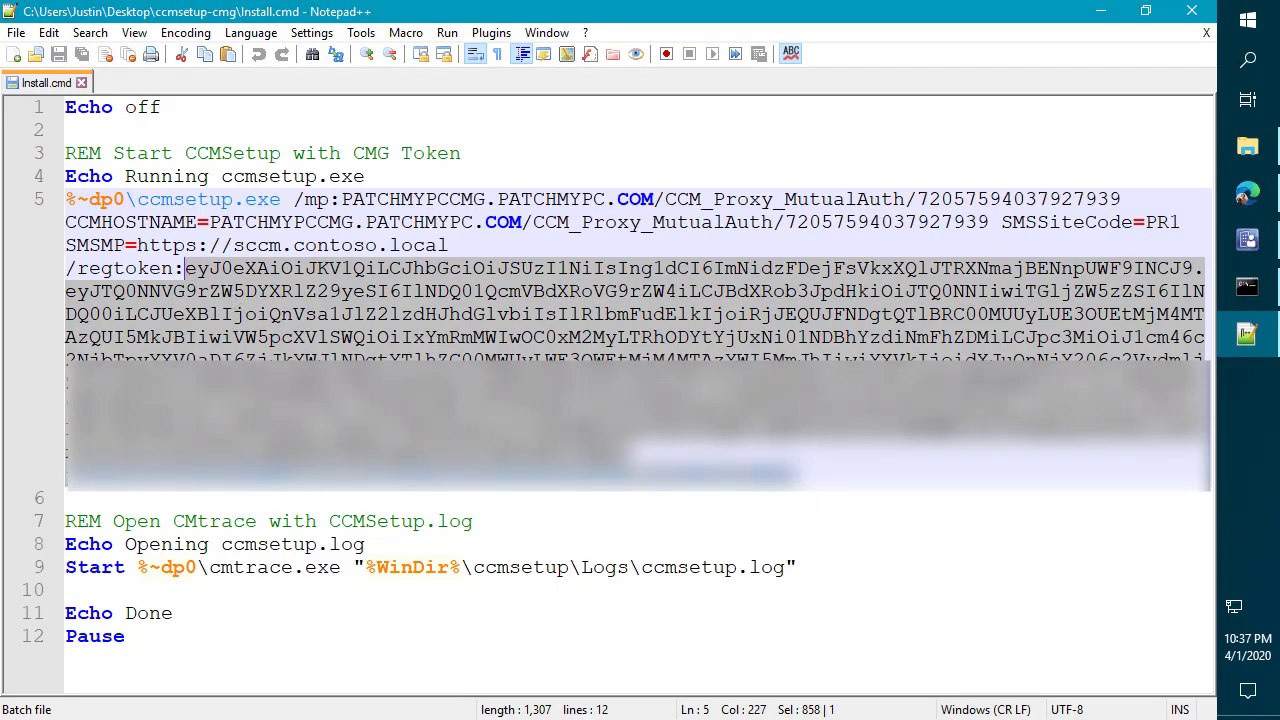
key("ctrl+v")
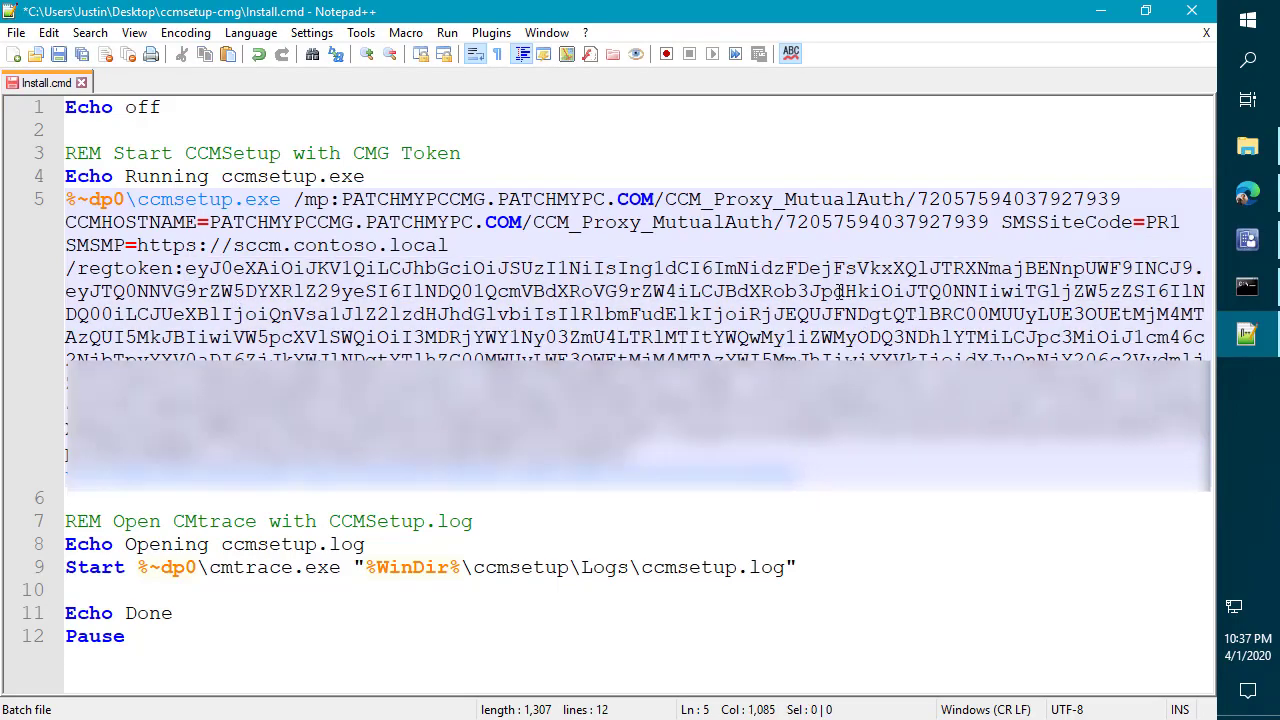
key("ctrl+s")
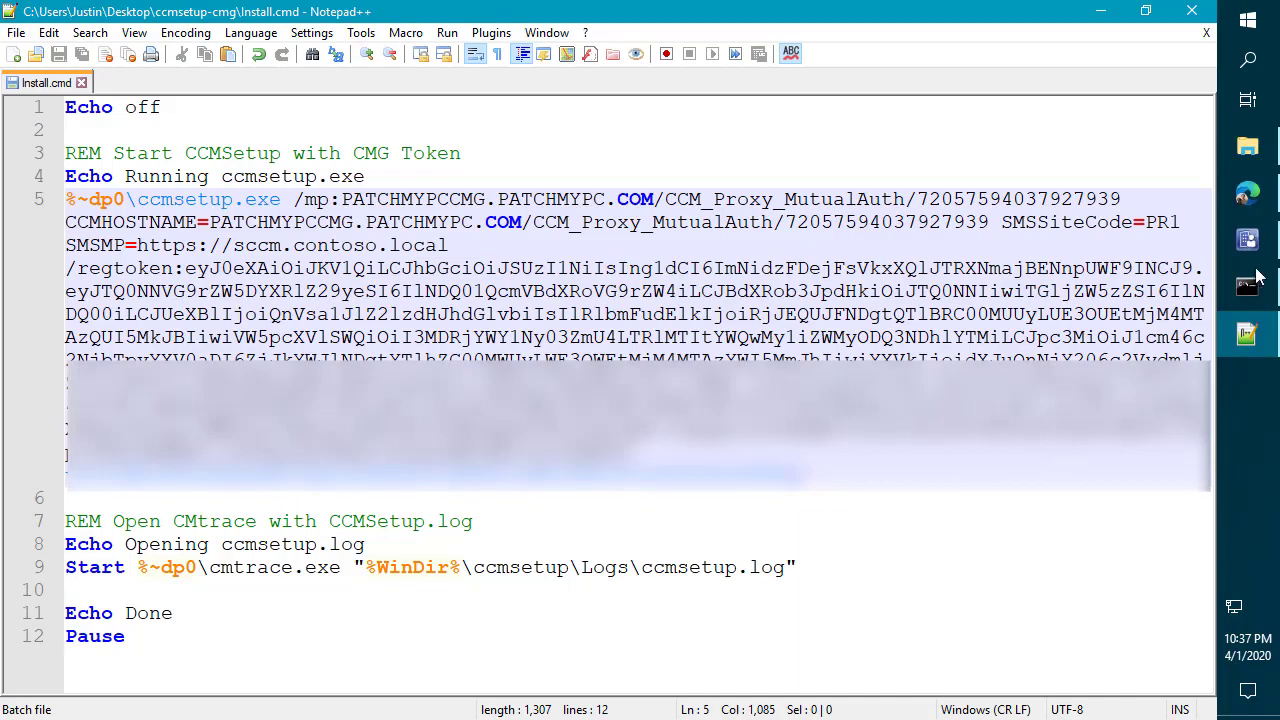
Step: Examine the /mp, CCMHOSTNAME, SMSSiteCode and SMSMP parameters of the documentation's example ccmsetup.exe command in the browser
left_click(1247, 200)
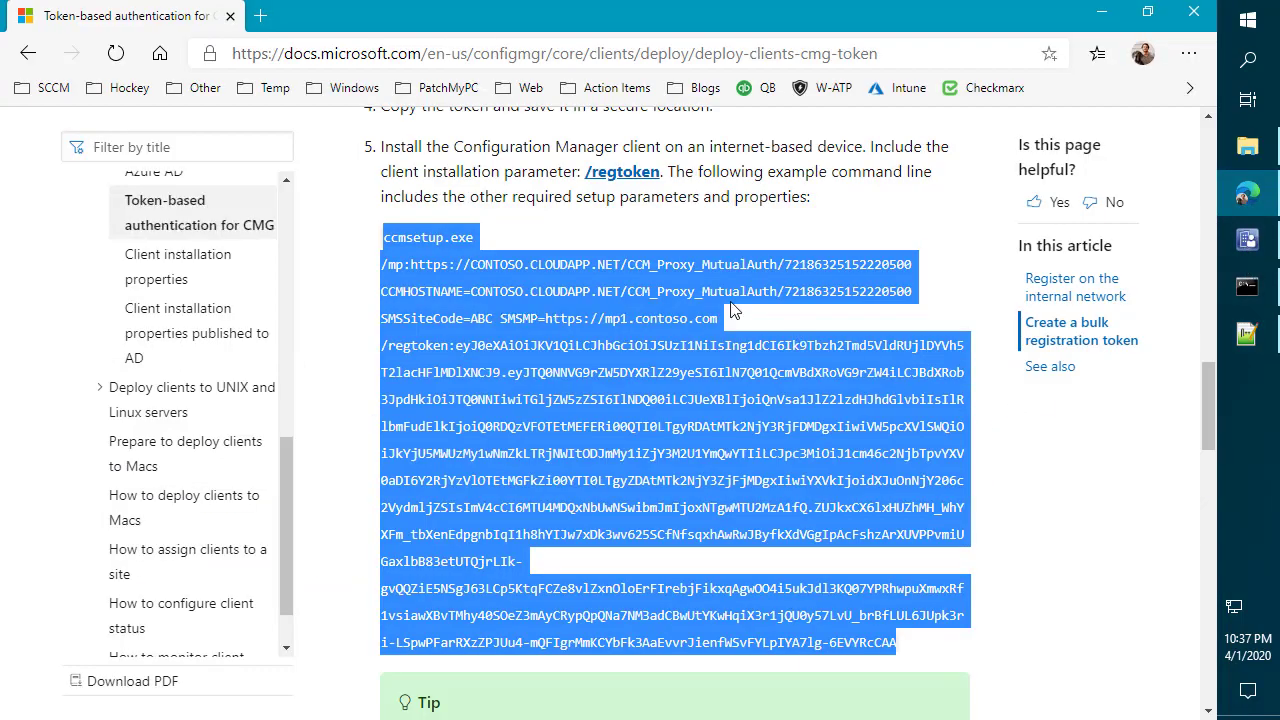
left_click(385, 238)
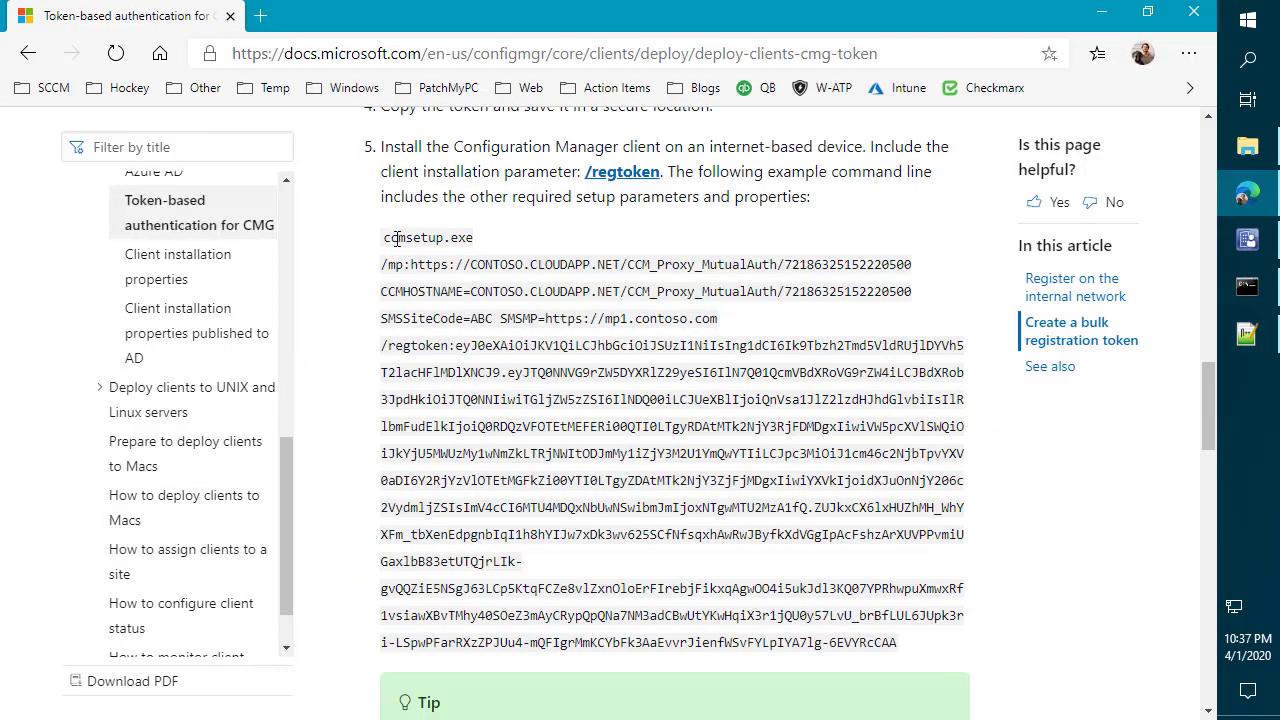
left_click_drag(383, 238, 450, 238)
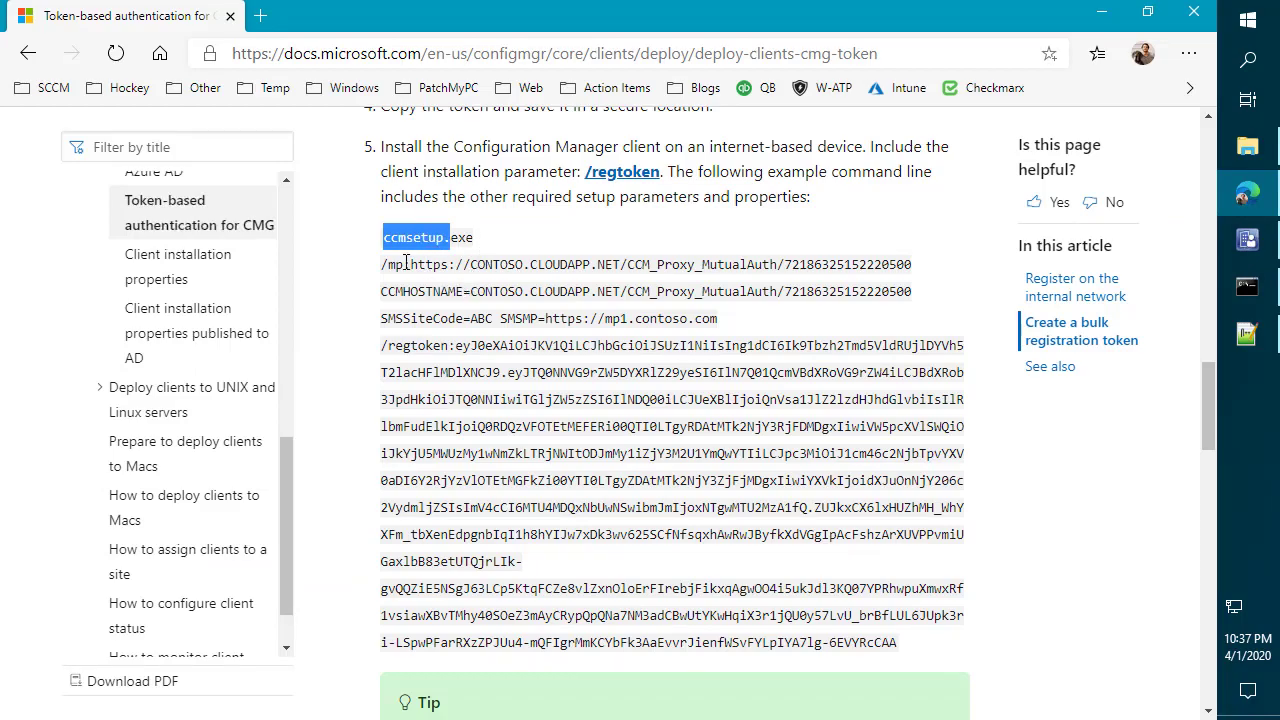
left_click_drag(381, 264, 409, 268)
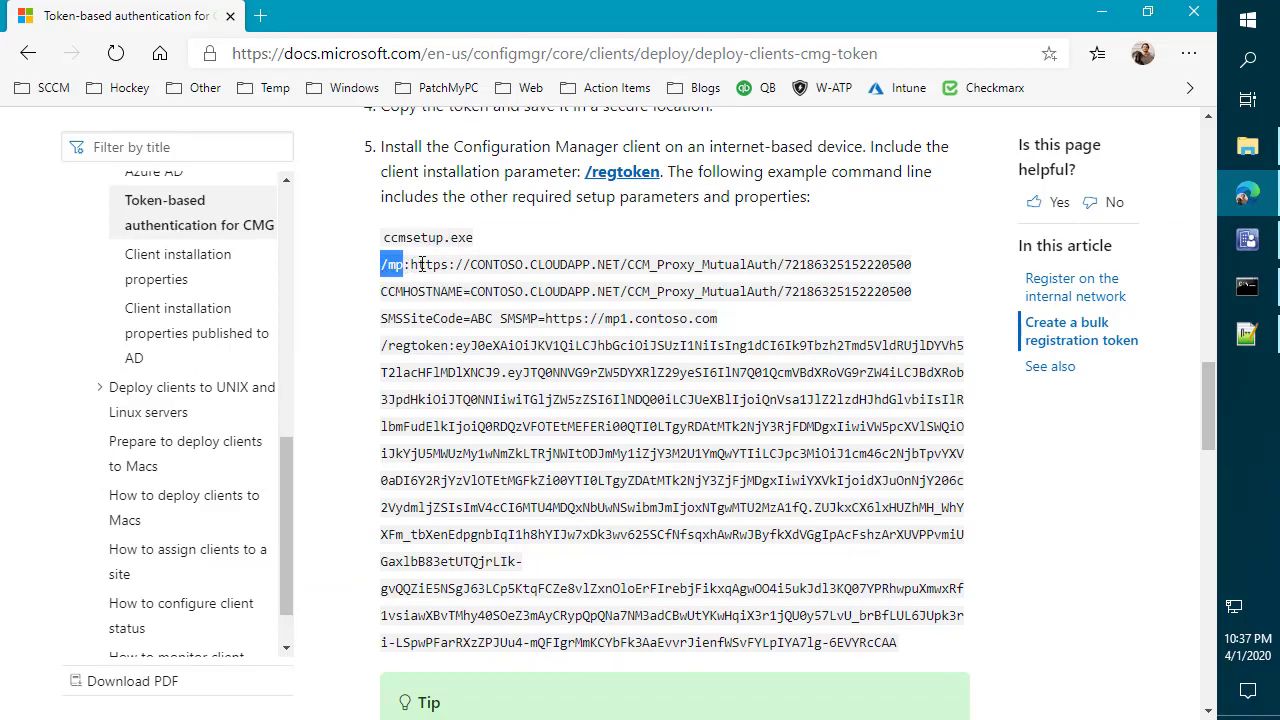
key("ctrl+plus")
scroll(558, 398, "down", 1)
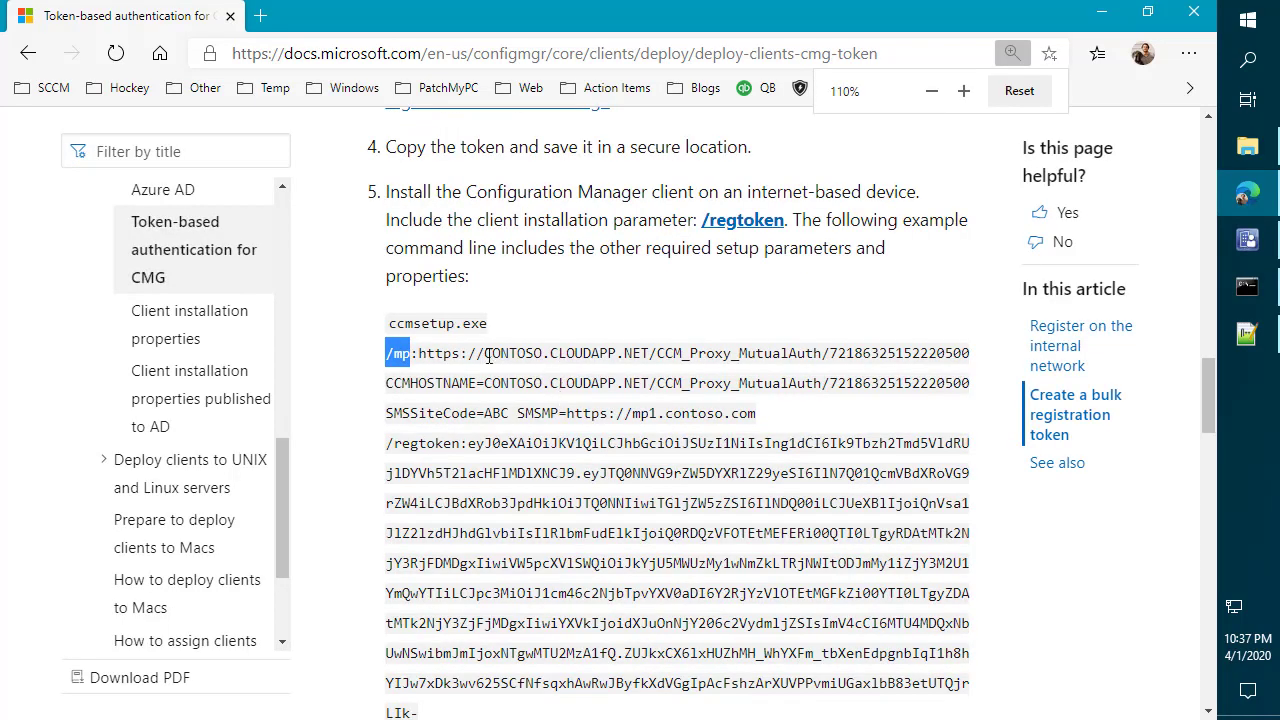
left_click_drag(418, 353, 976, 355)
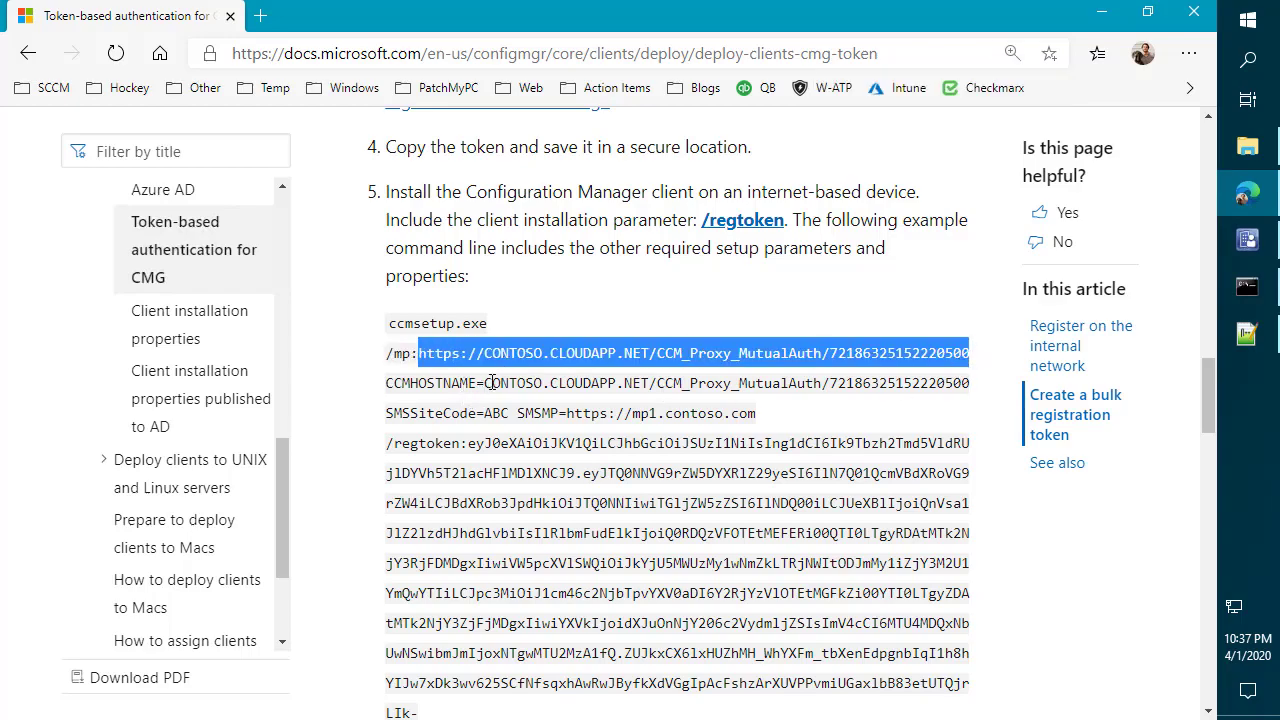
left_click_drag(485, 383, 966, 414)
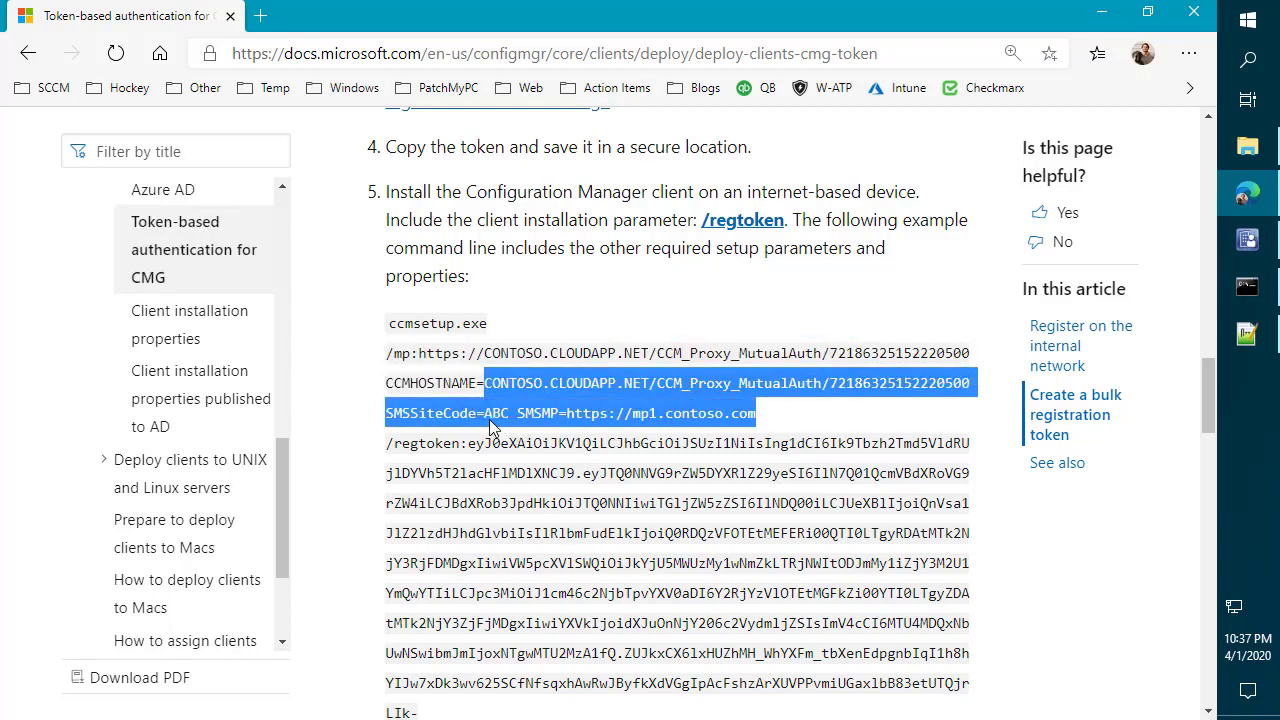
double_click(530, 415)
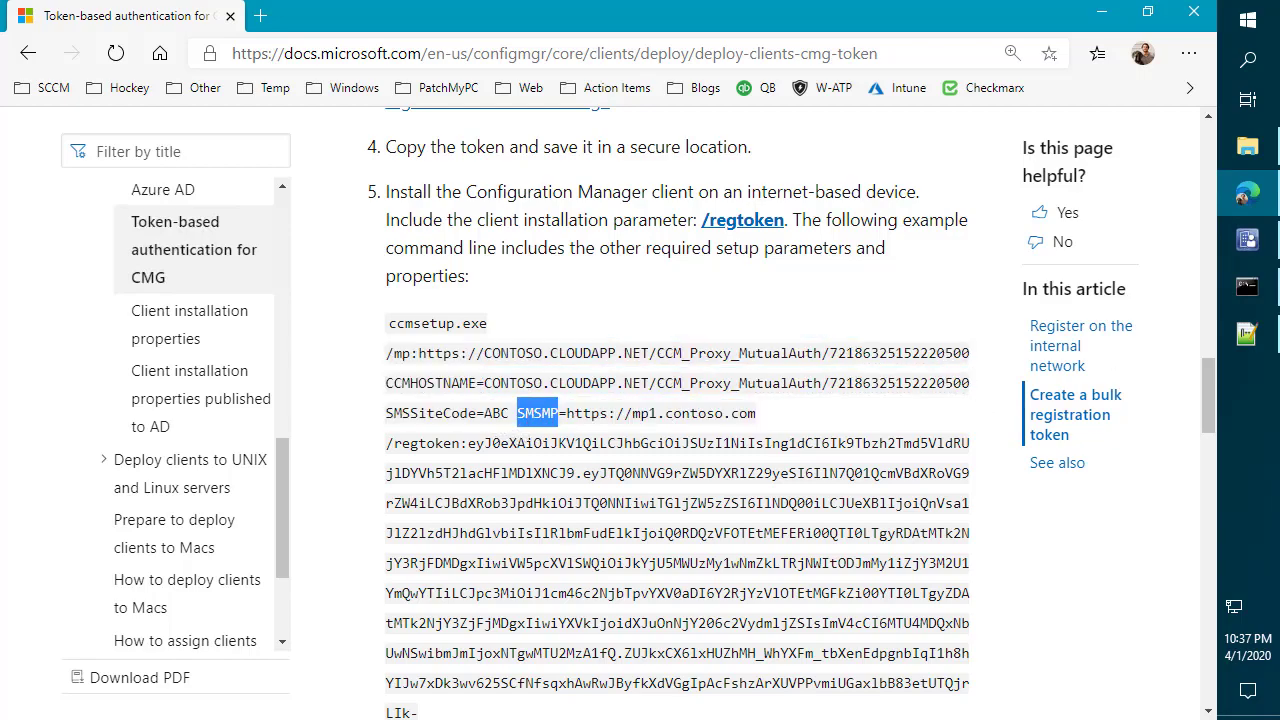
left_click(1101, 12)
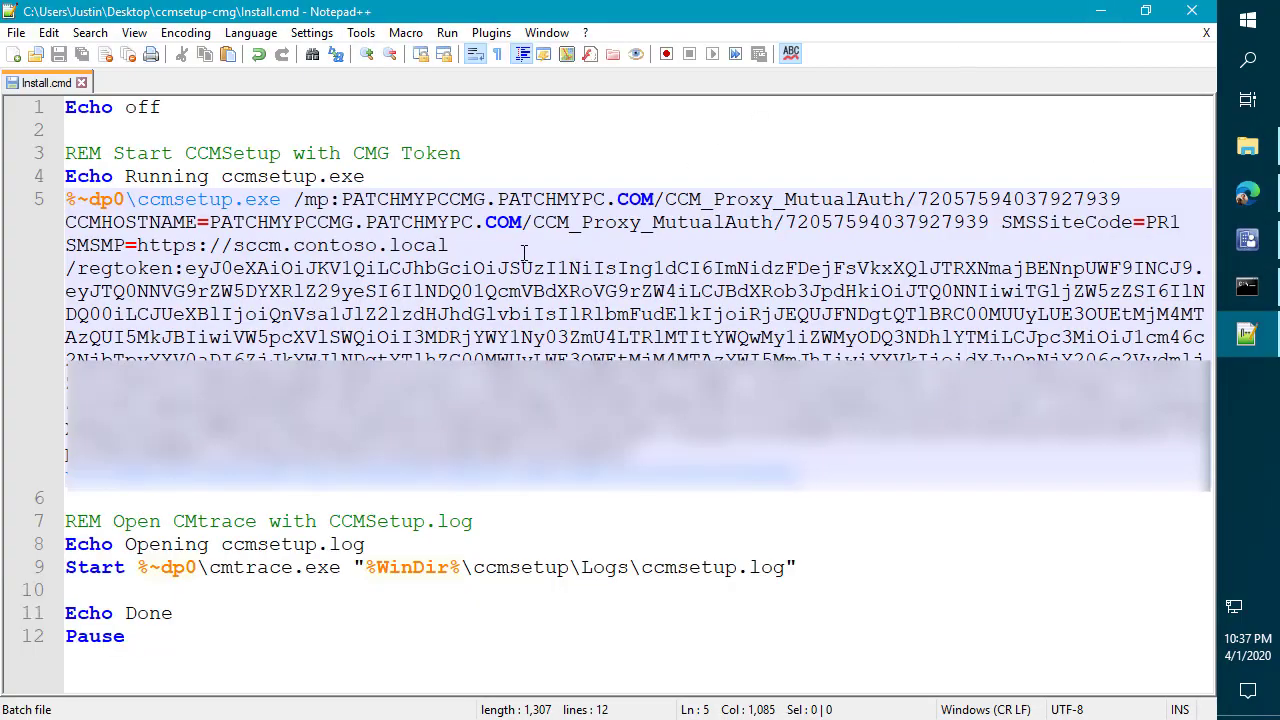
Step: Review the CCMHOSTNAME, SMSSiteCode, SMSMP and /mp values in the ccmsetup.exe command of Install.cmd
left_click_drag(210, 222, 798, 222)
double_click(1162, 222)
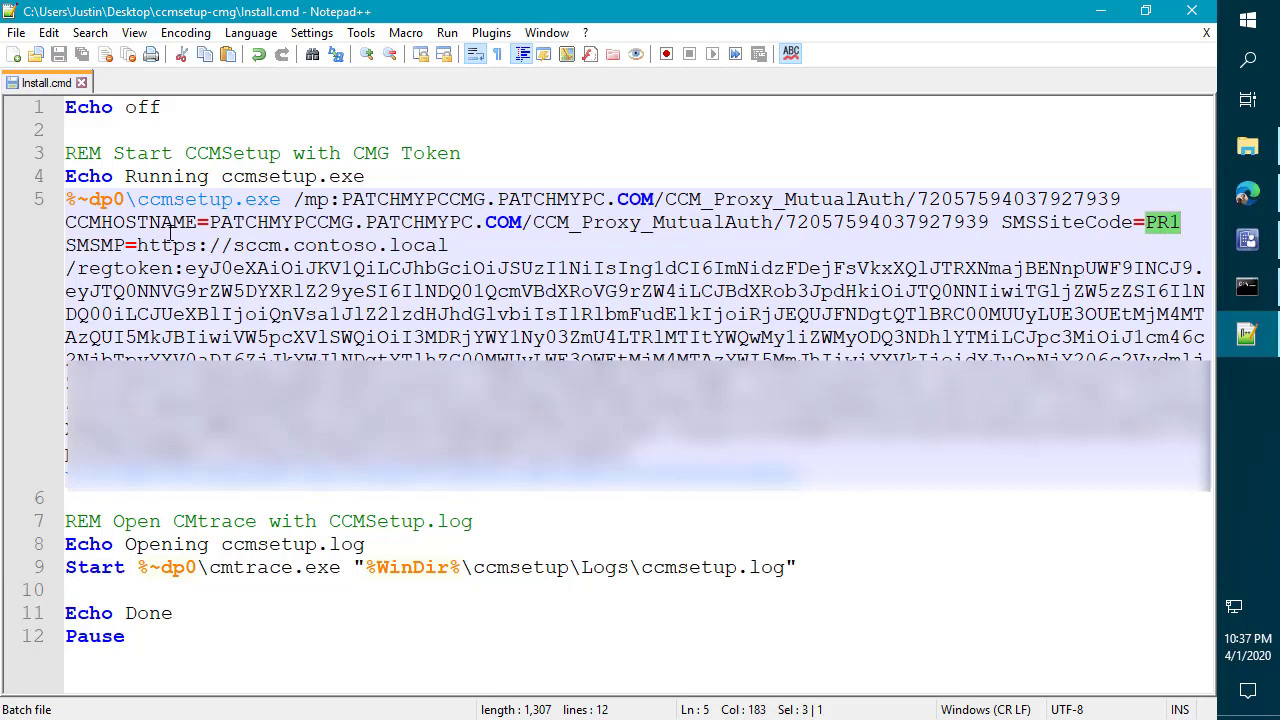
left_click_drag(138, 245, 425, 245)
left_click(125, 222)
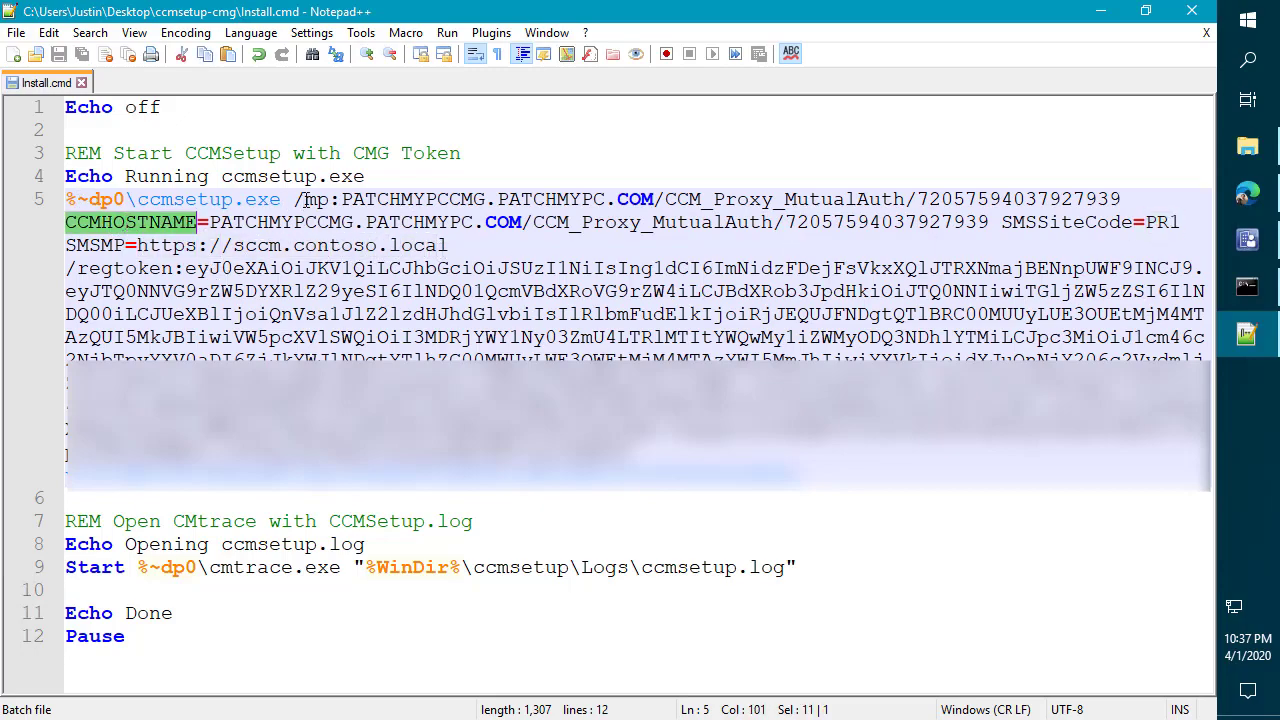
left_click(318, 199)
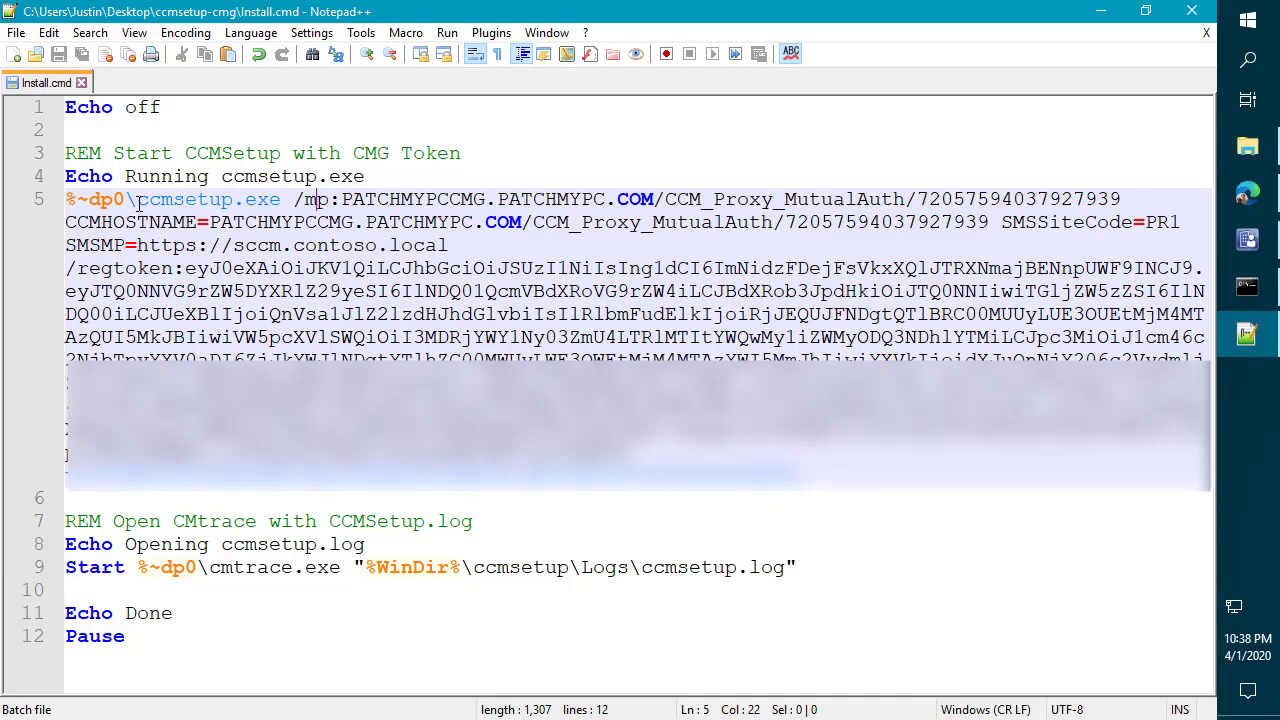
left_click_drag(139, 200, 900, 466)
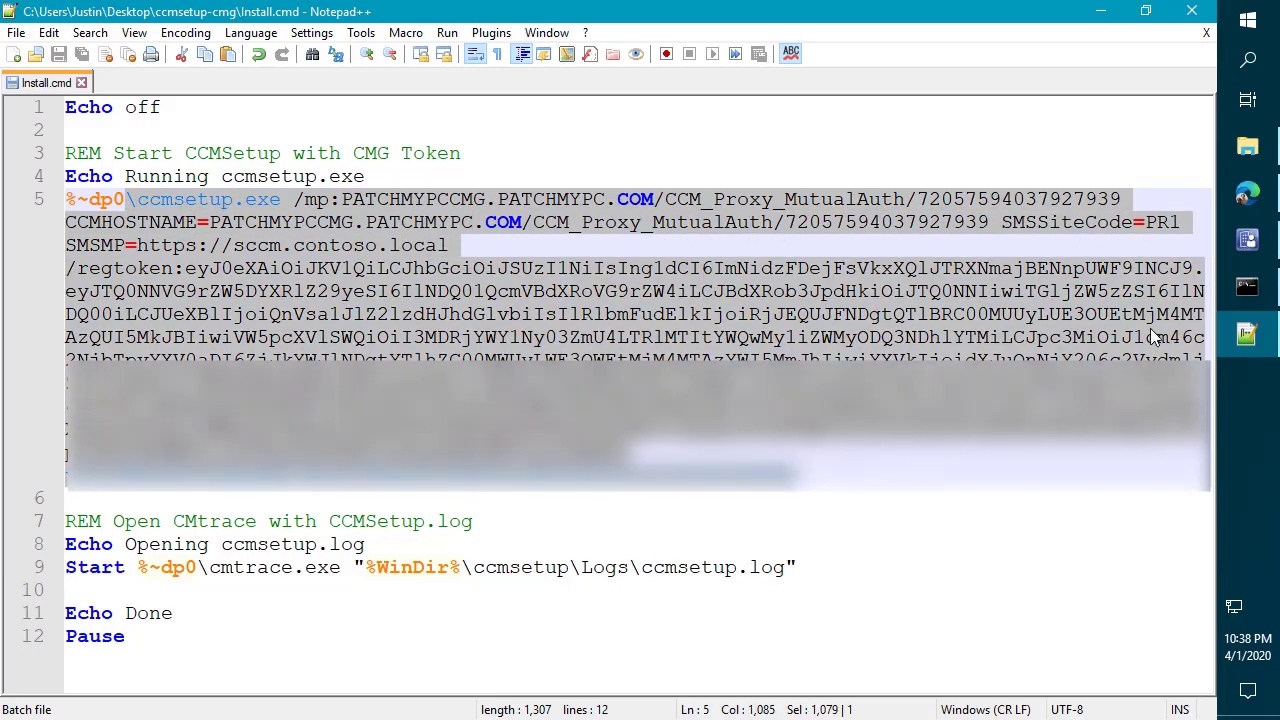
Step: Locate ccmsetup.exe in the ccmsetup-cmg folder and browse to D:\SCCM\Client in a second File Explorer window
left_click(1247, 147)
left_click(505, 328)
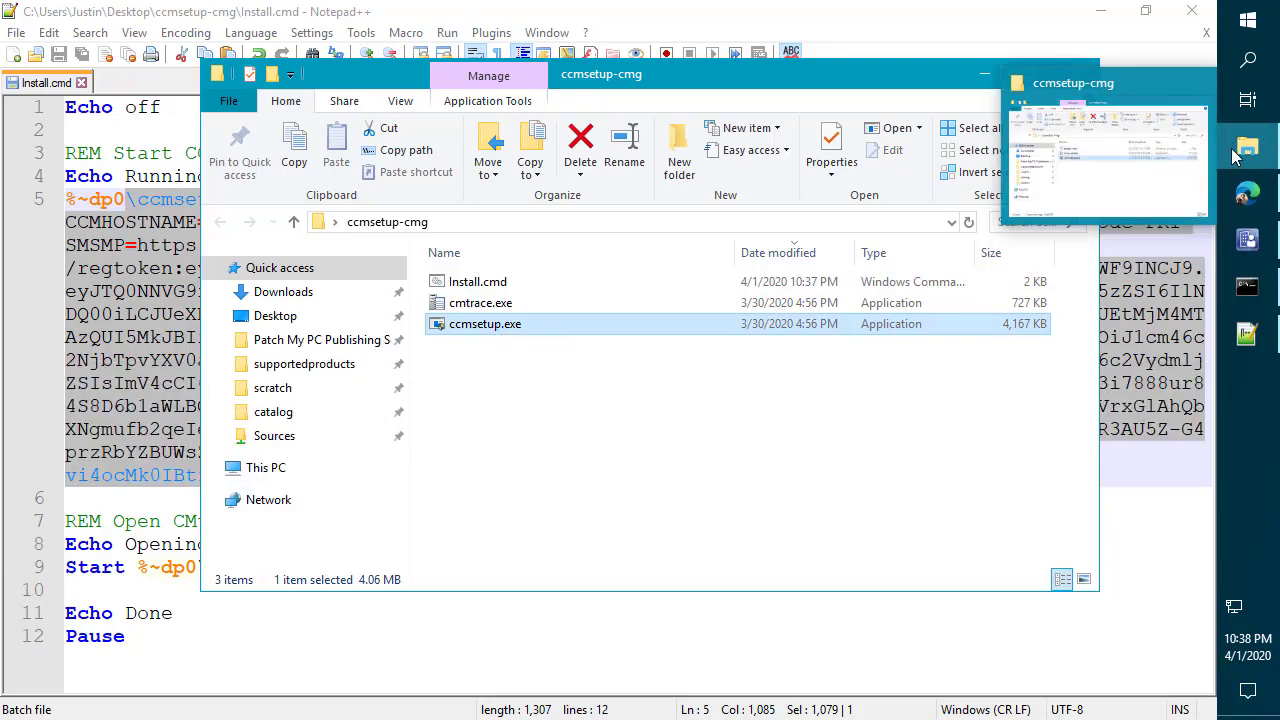
right_click(1241, 151)
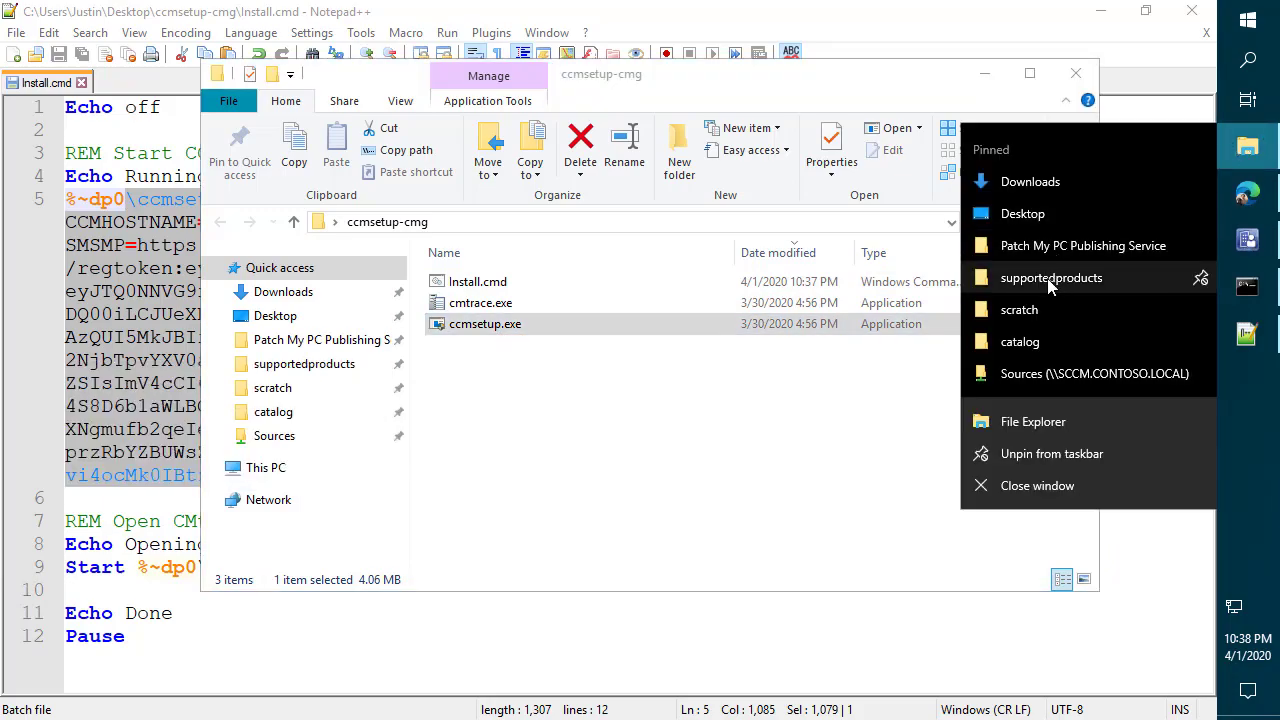
left_click(1030, 424)
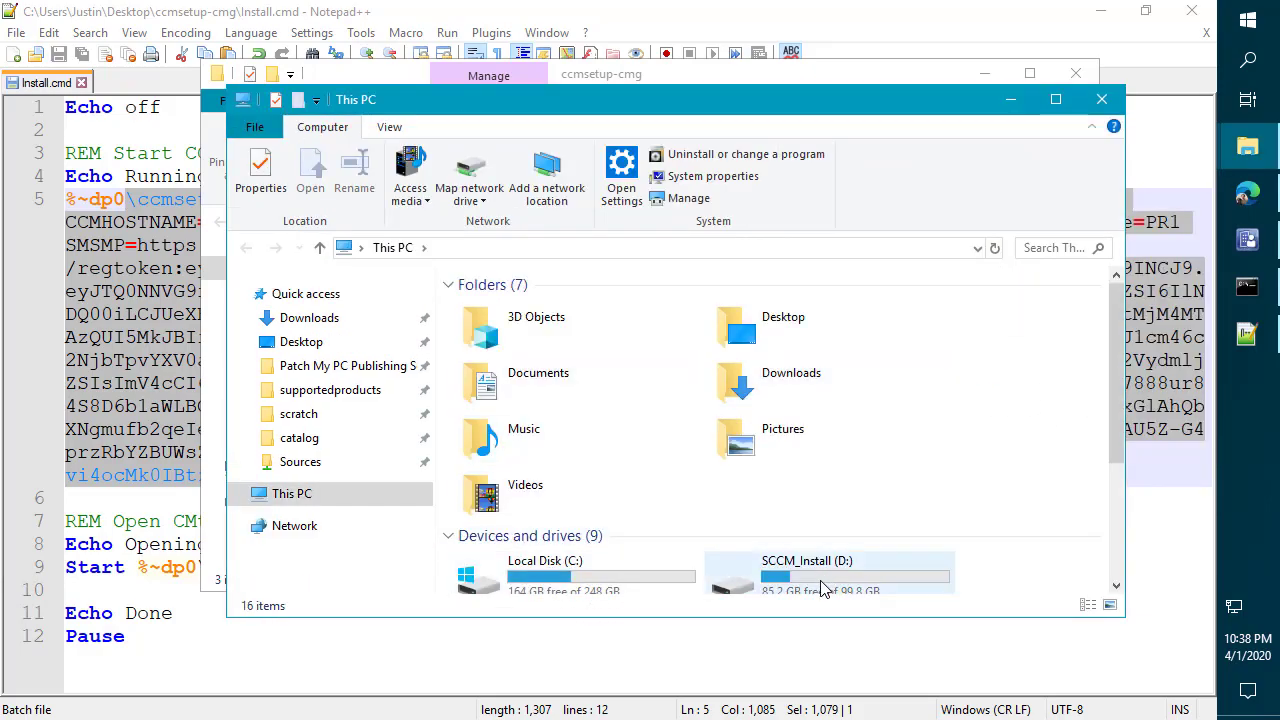
double_click(820, 588)
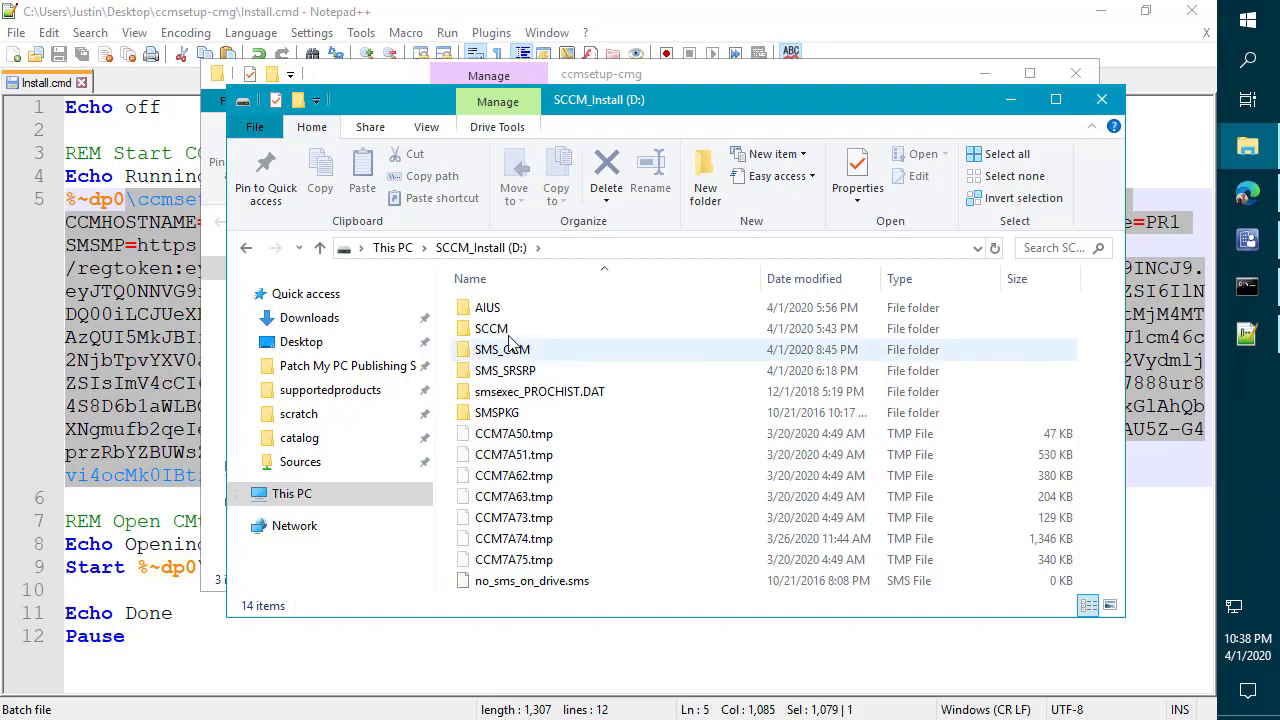
left_click(502, 331)
double_click(500, 331)
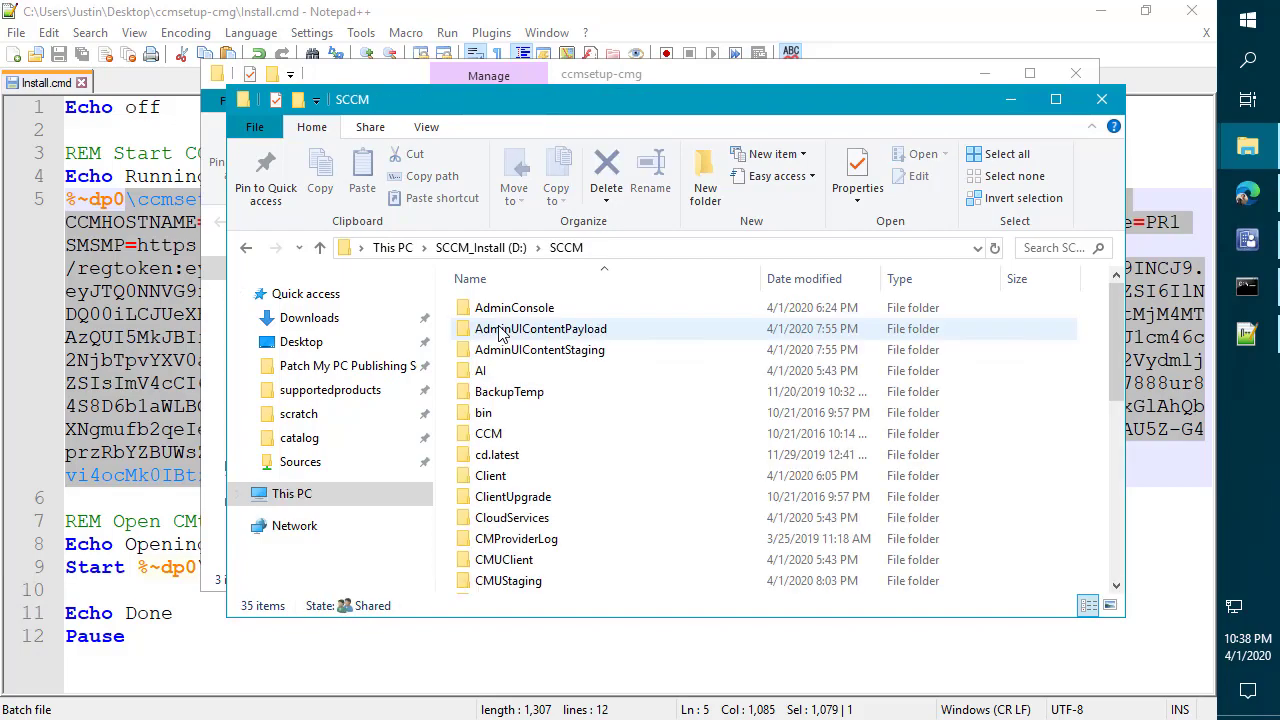
double_click(490, 477)
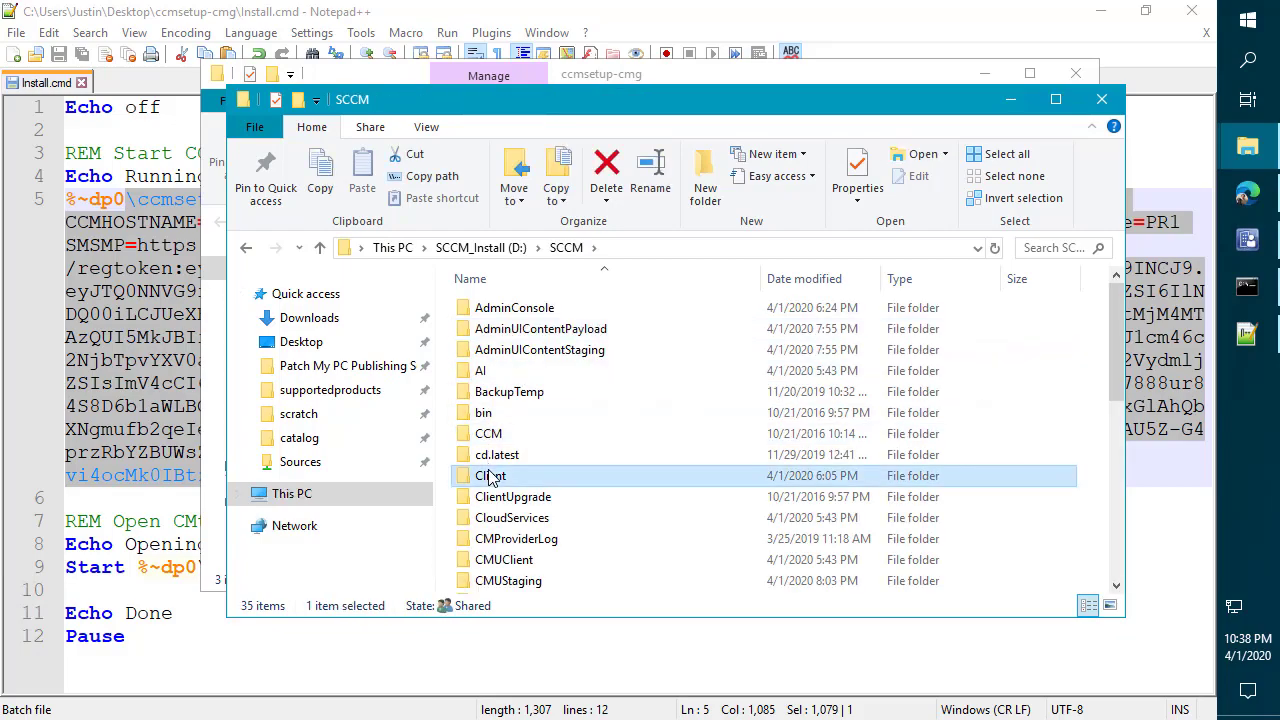
left_click(612, 398)
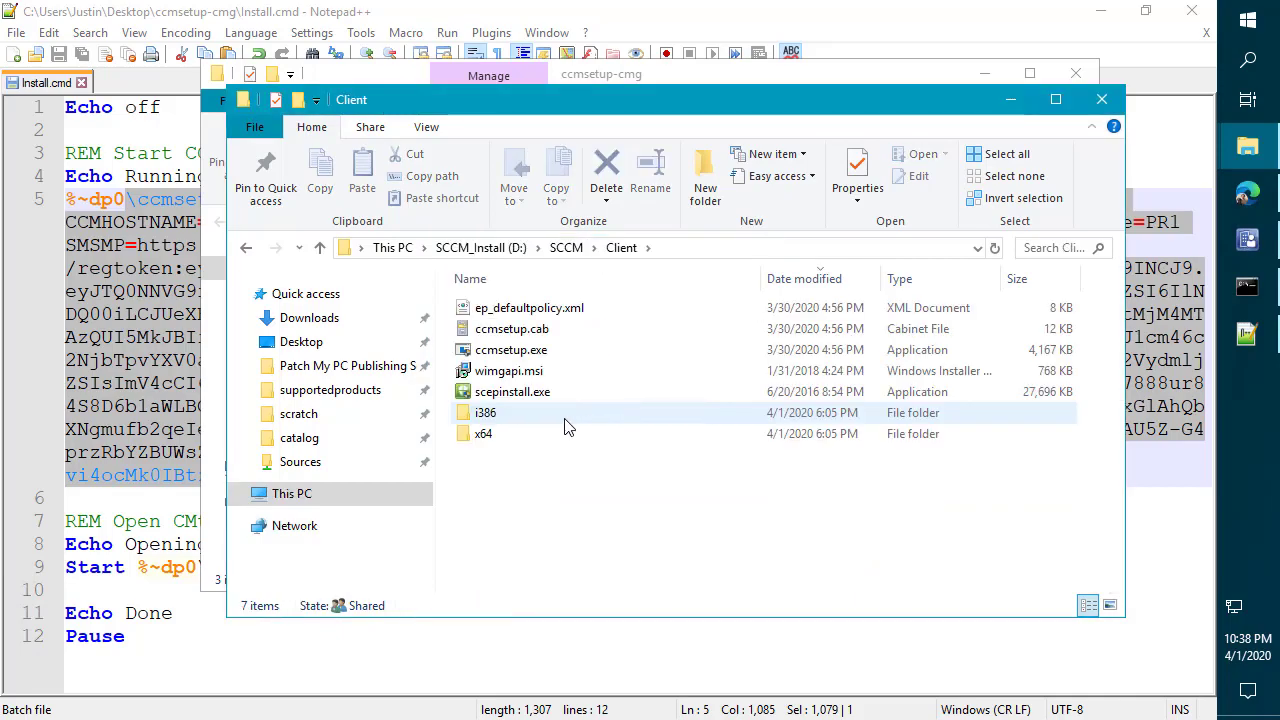
Step: Check the file version of ccmsetup.exe in its properties, closing the dialog and the Client folder window when done
right_click(505, 348)
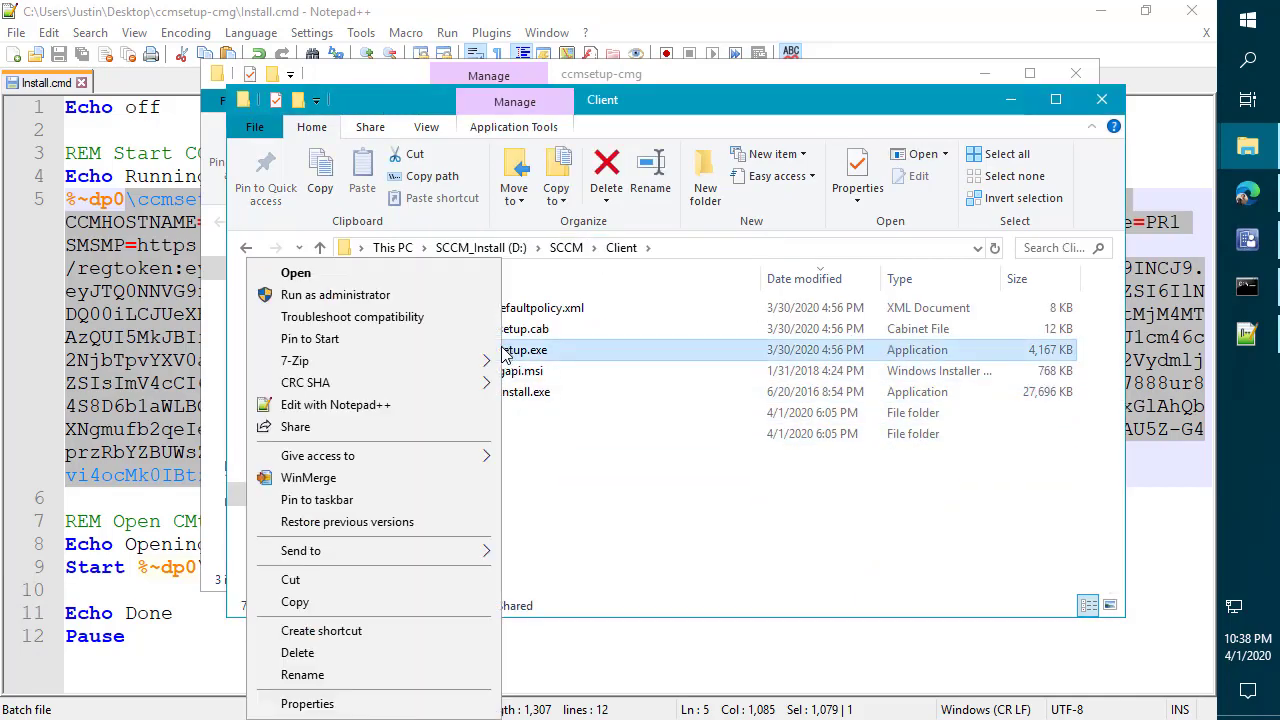
left_click(307, 704)
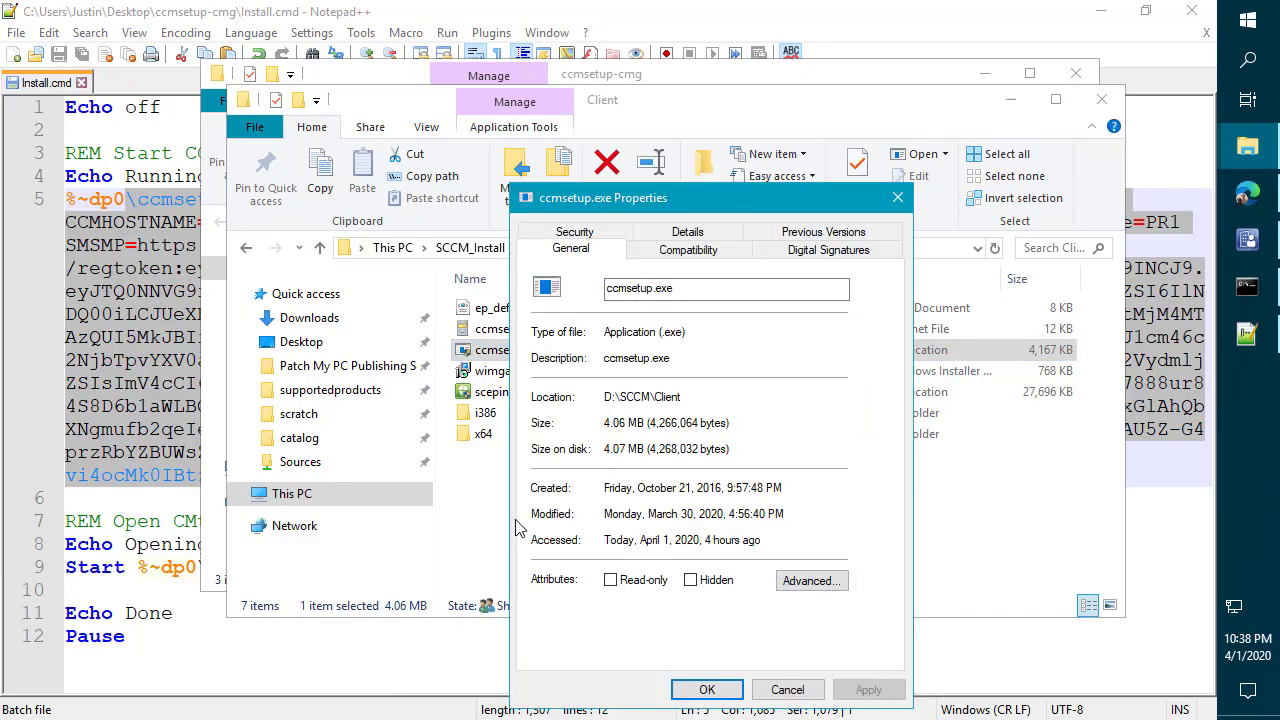
left_click(688, 232)
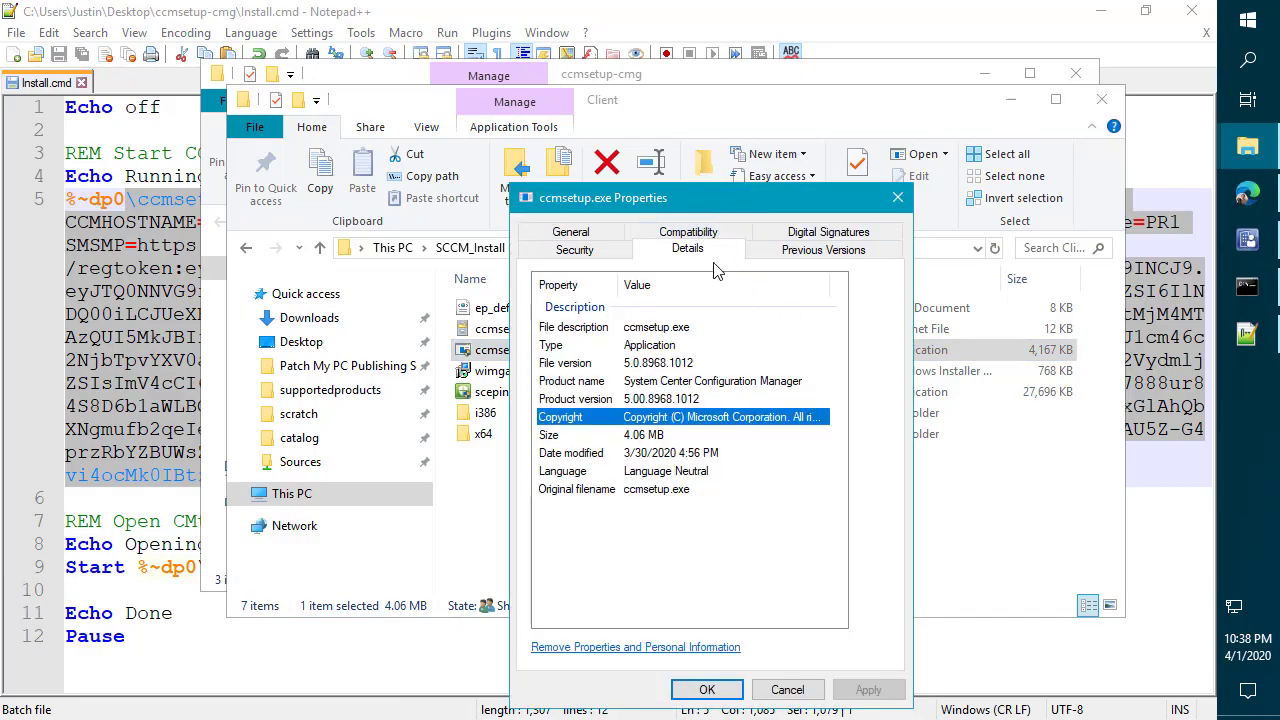
left_click(659, 366)
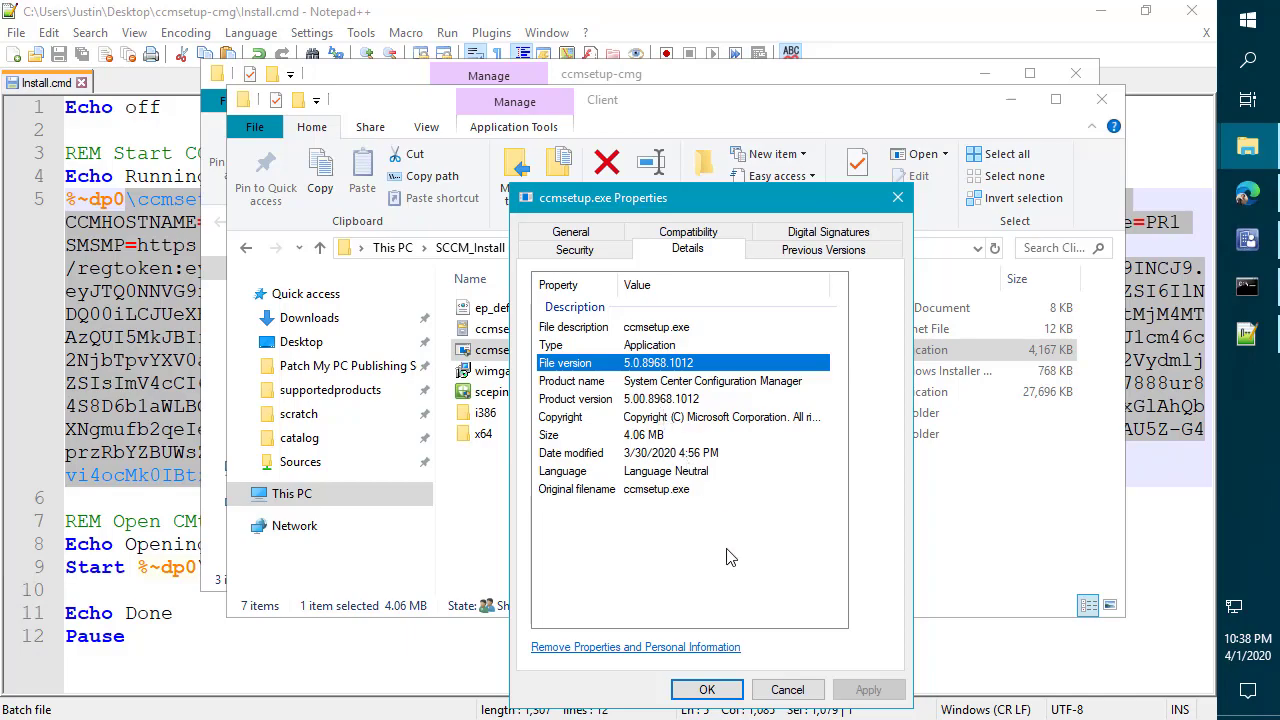
left_click(788, 690)
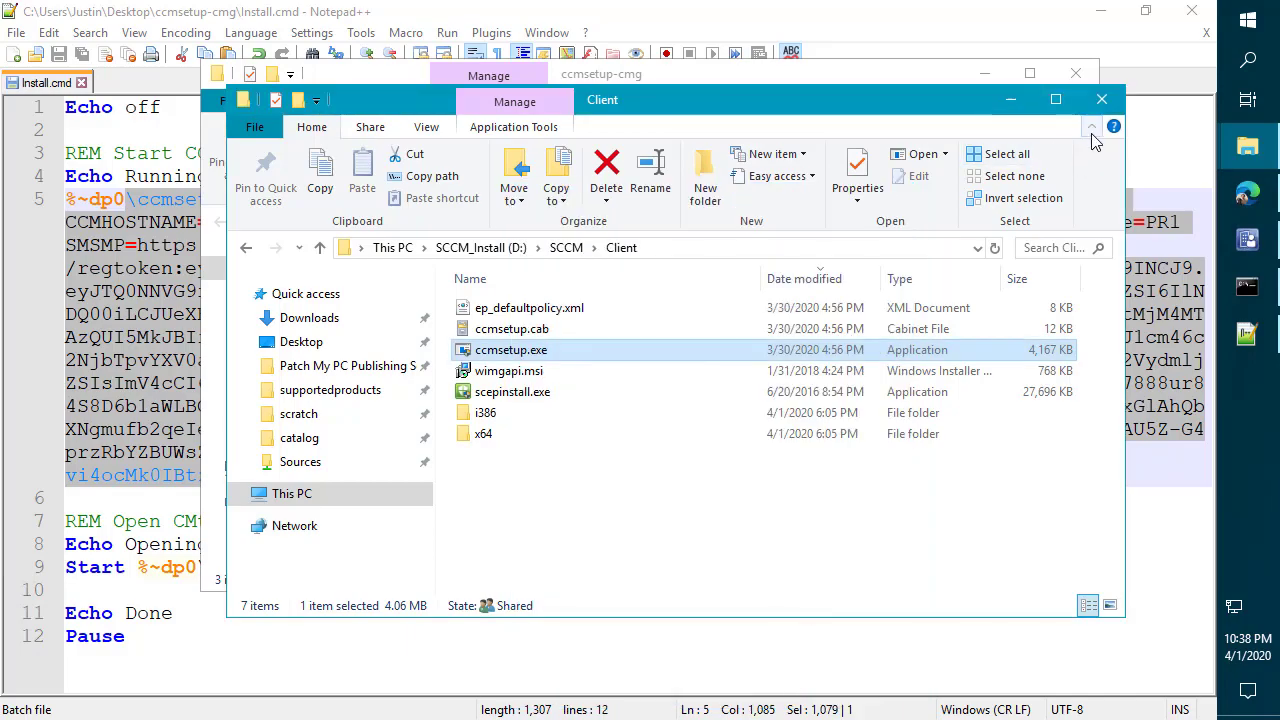
left_click(1101, 99)
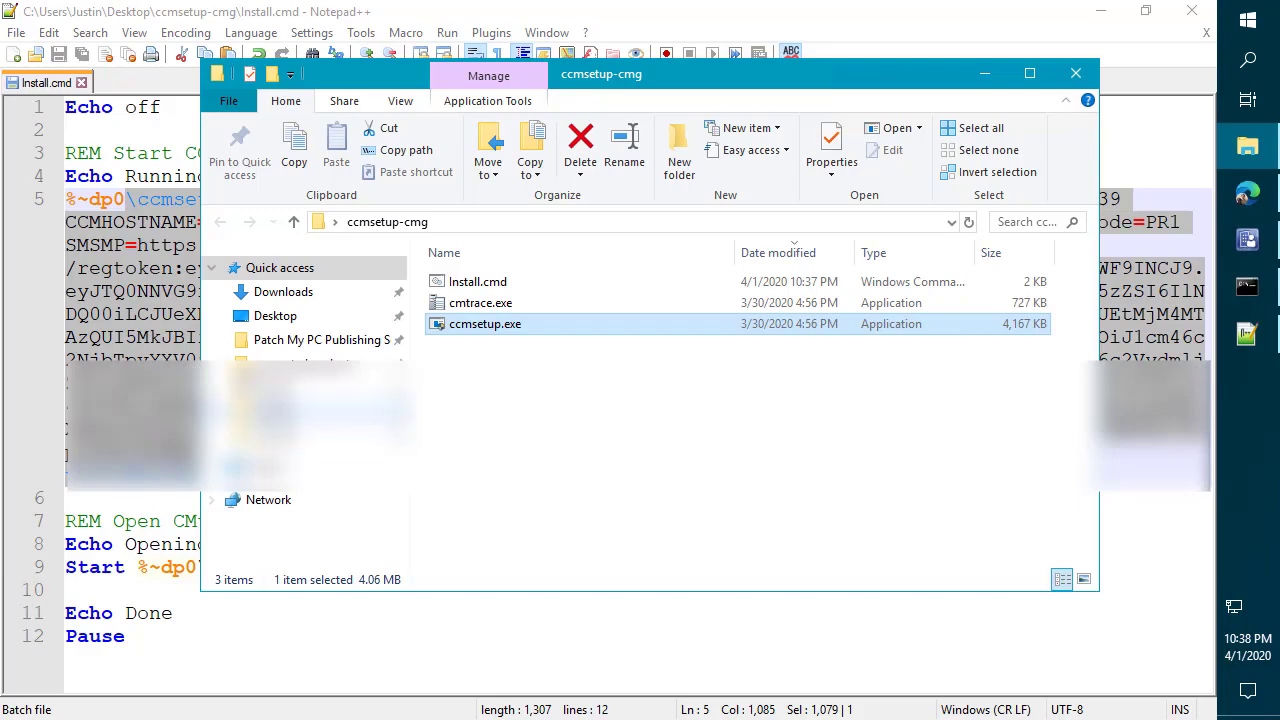
Step: Review the /regtoken parameter and the lines of Install.cmd that open ccmsetup.log with cmtrace.exe
left_click(164, 318)
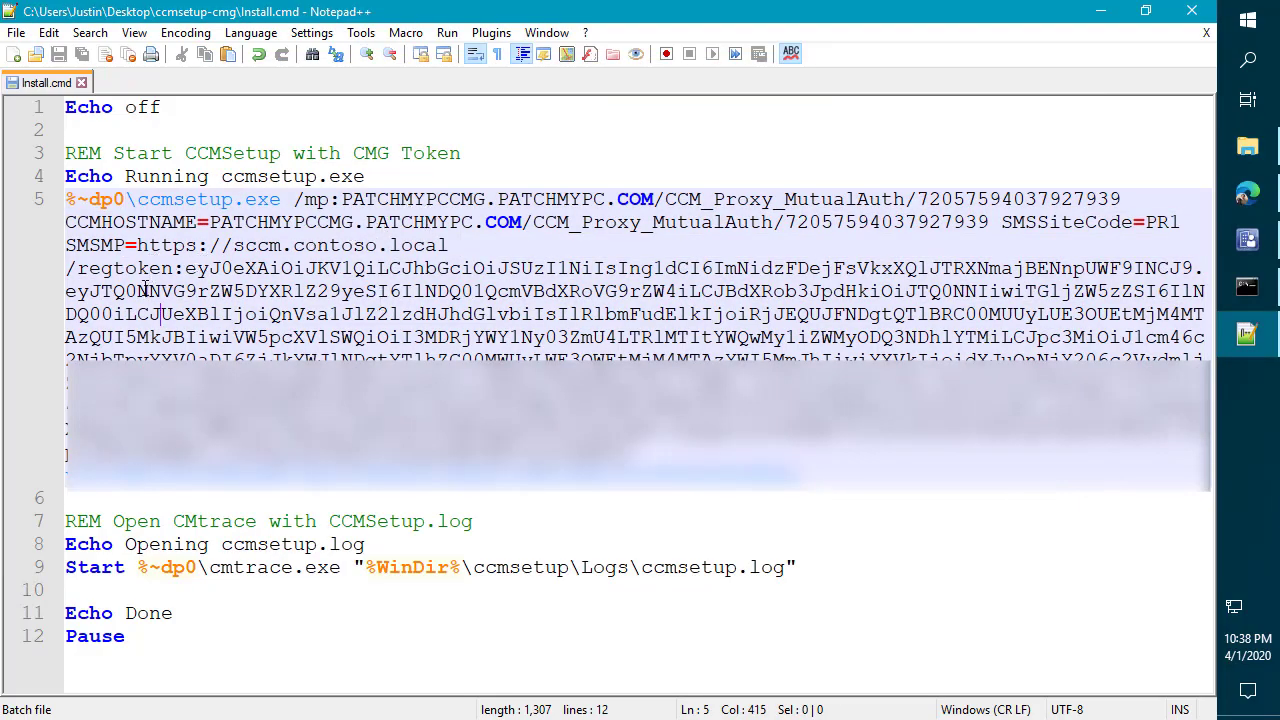
double_click(126, 268)
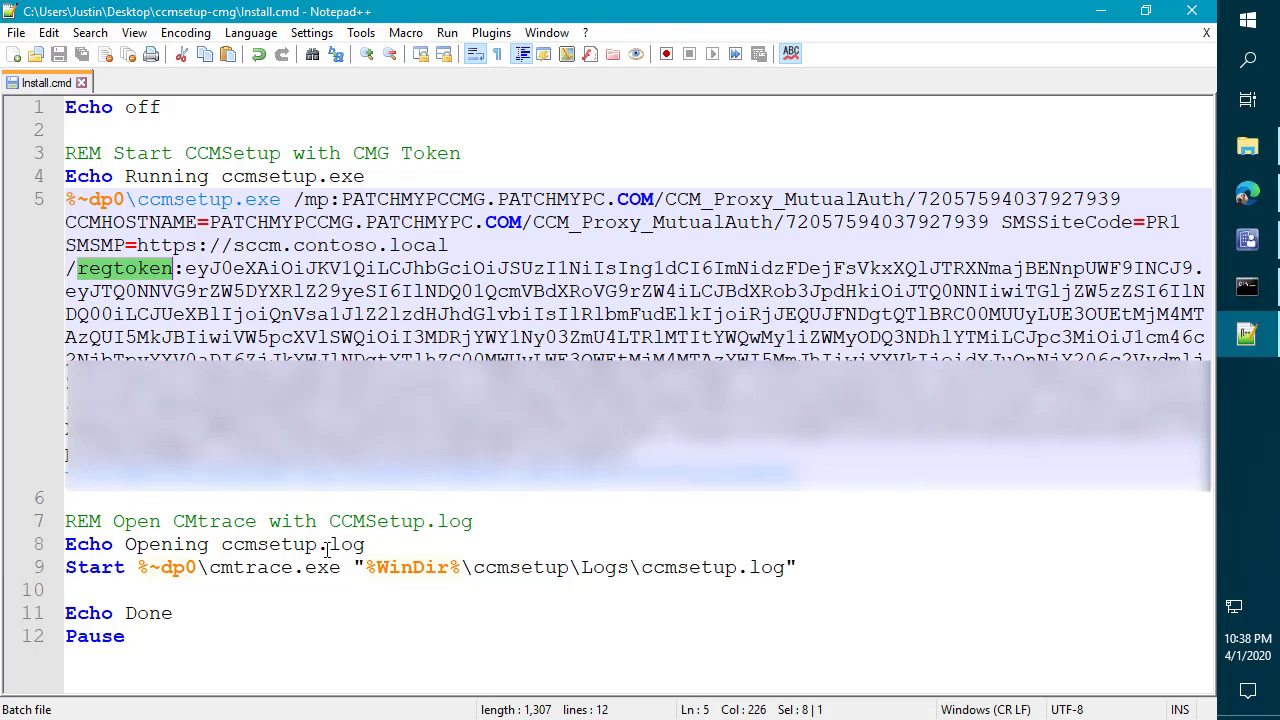
left_click_drag(139, 548, 391, 541)
left_click_drag(826, 567, 342, 567)
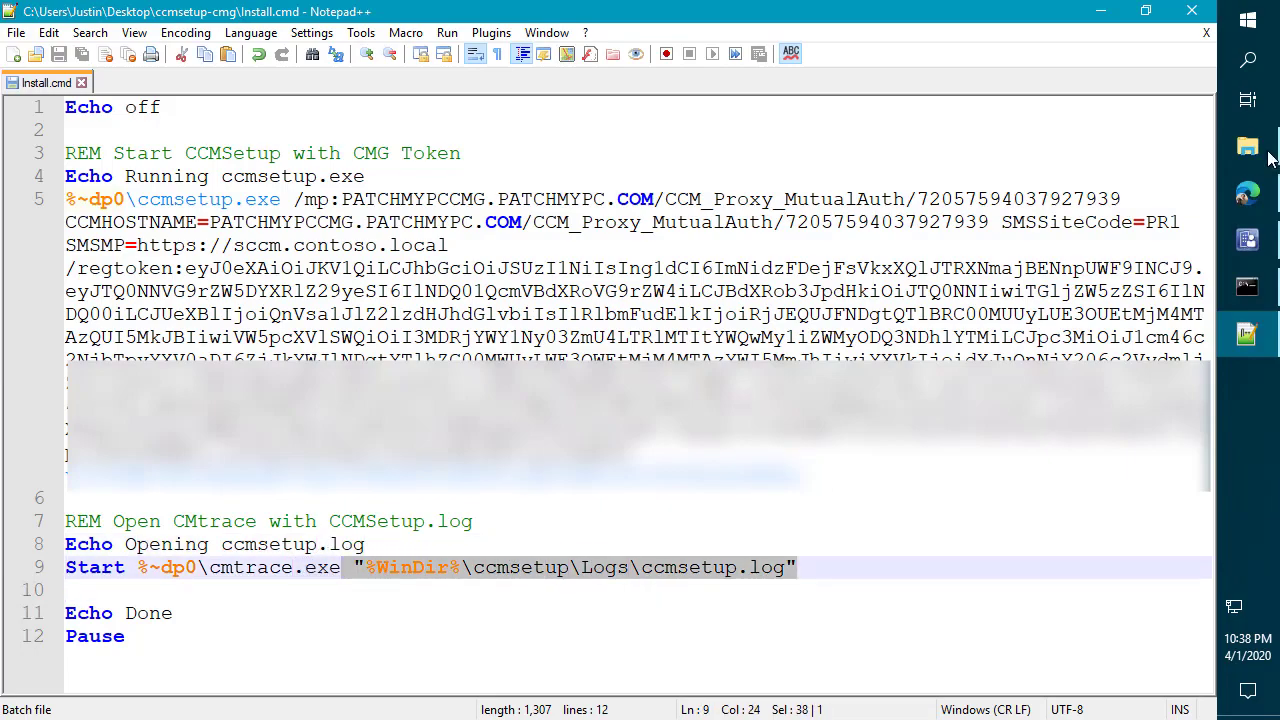
Step: Review cmtrace.exe and the complete file set in the ccmsetup-cmg folder, closing Install.cmd's Notepad++ window along the way
left_click(1247, 146)
left_click(490, 306)
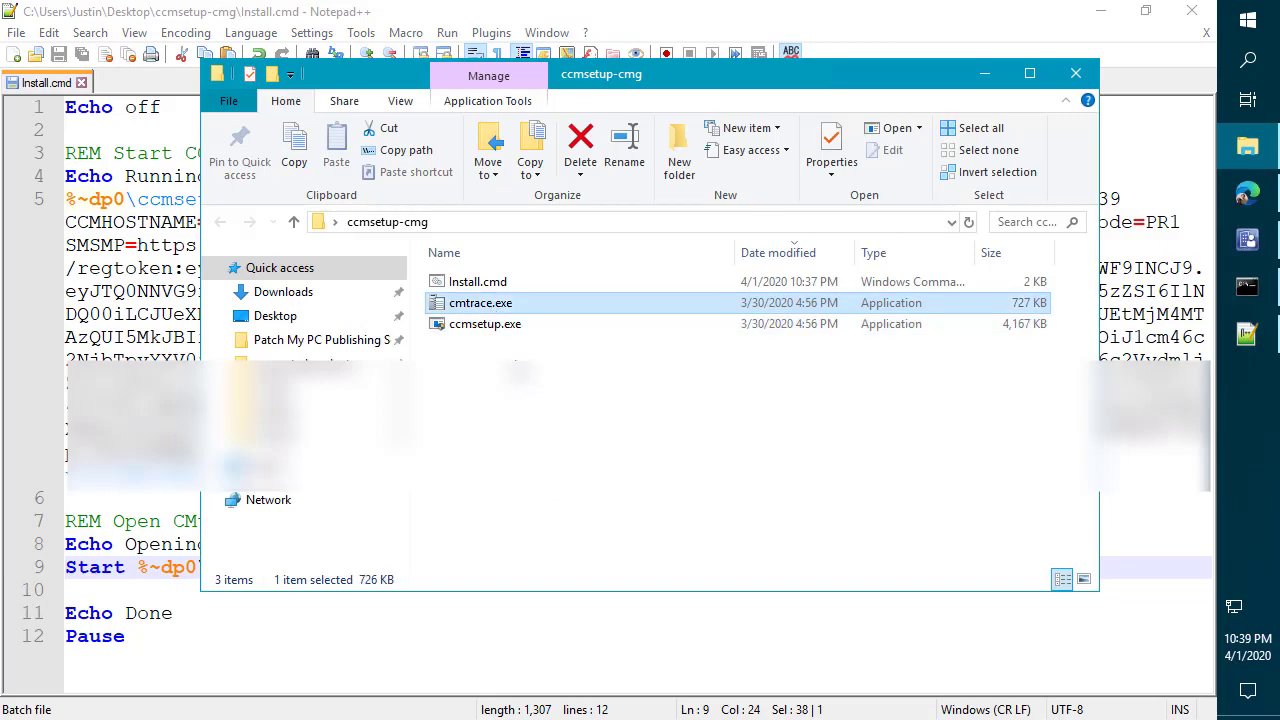
left_click_drag(530, 392, 457, 279)
left_click(136, 314)
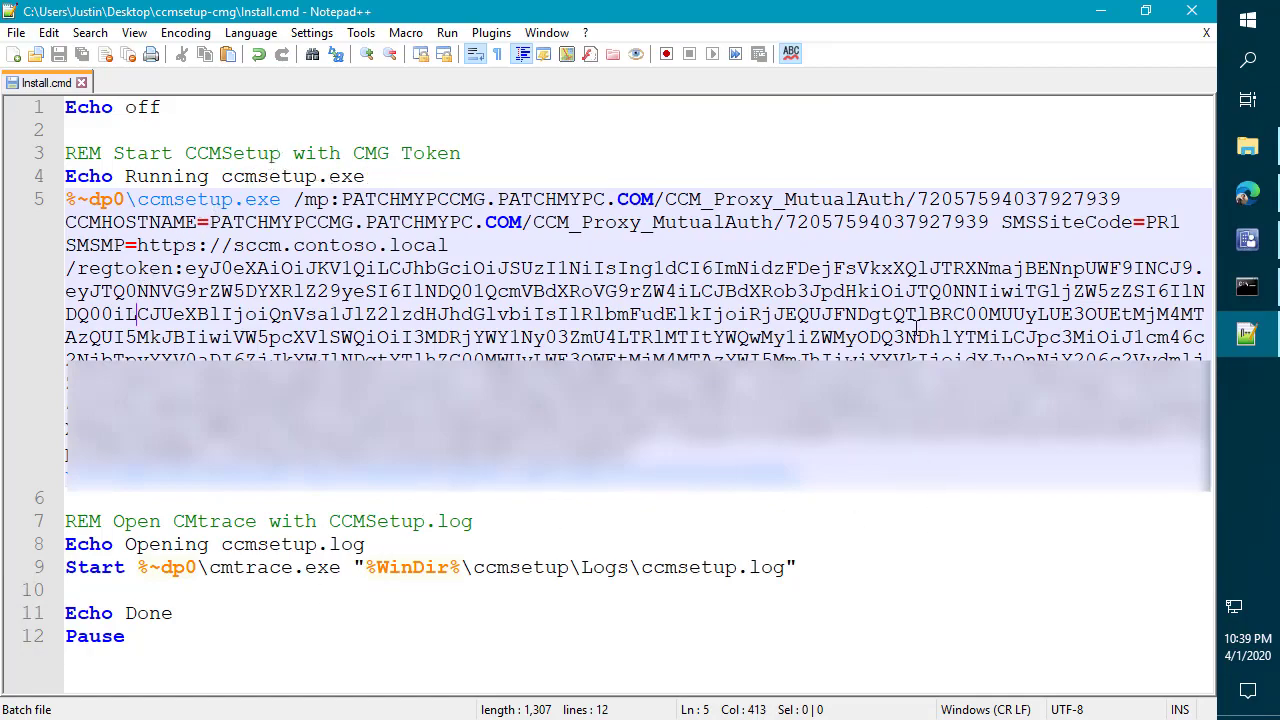
left_click(1191, 10)
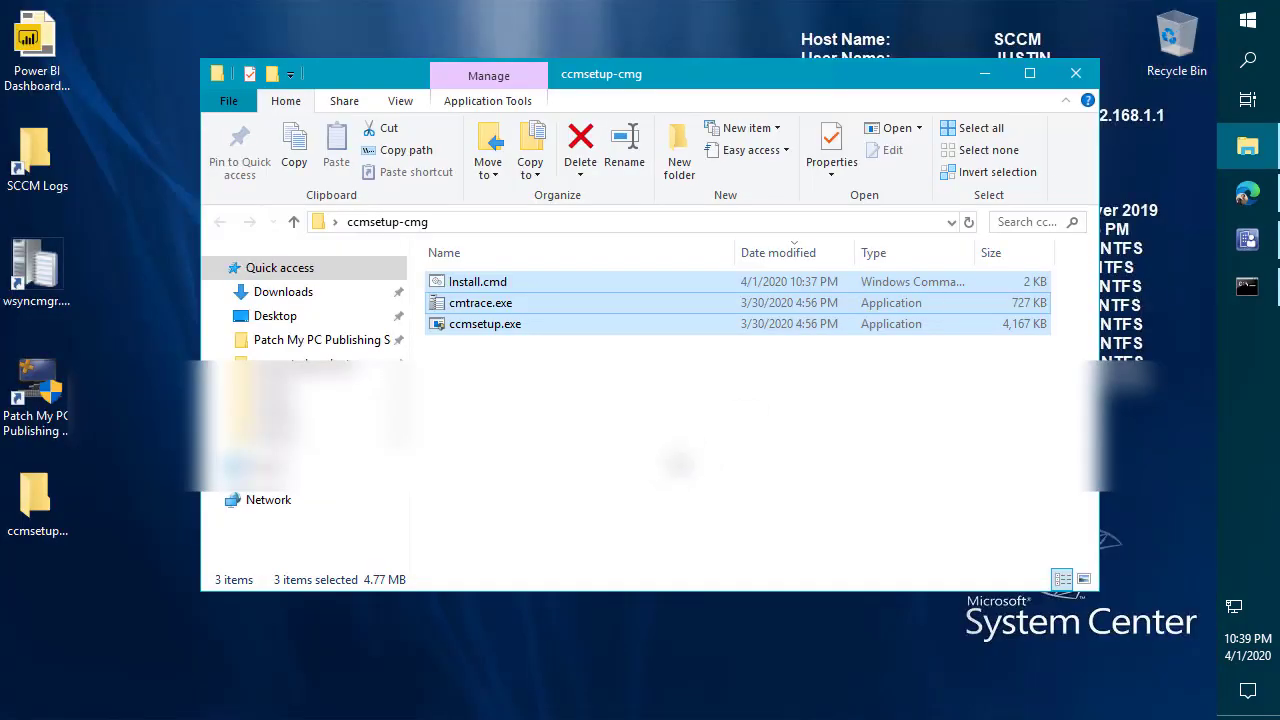
left_click(605, 373)
left_click_drag(590, 343, 461, 255)
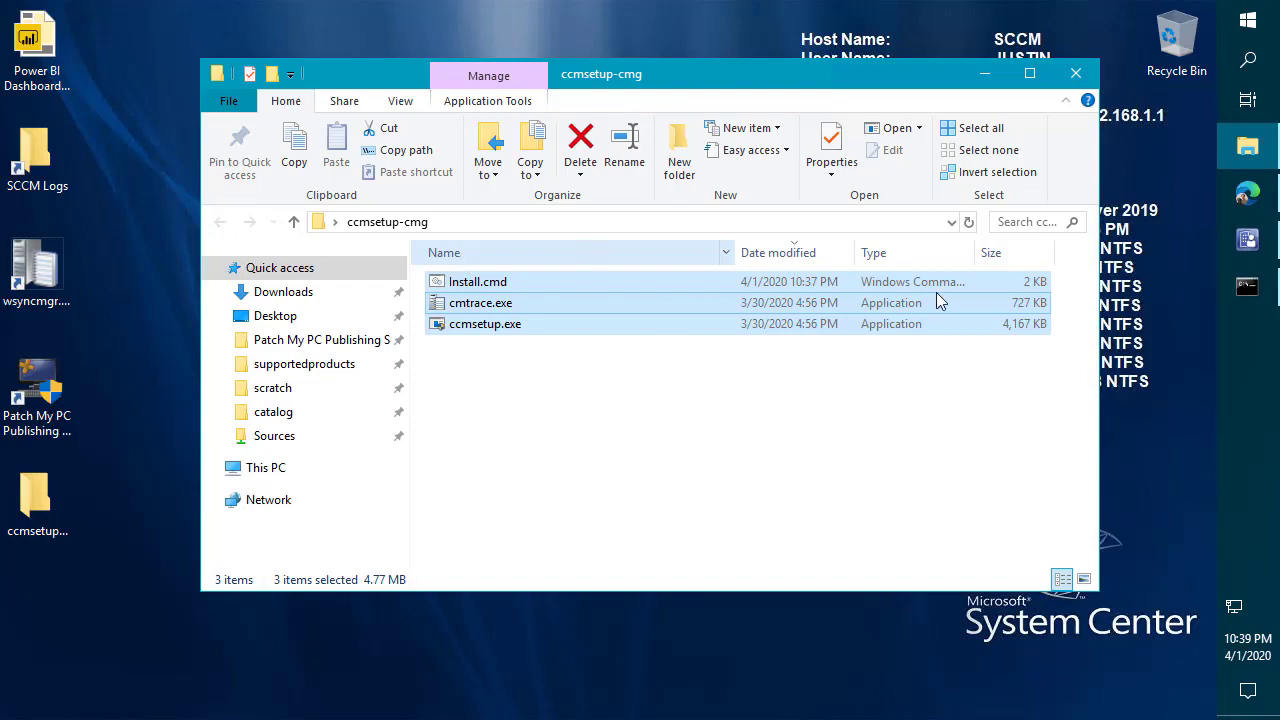
Step: Switch to the Configuration Manager console and view the Cloud Management Gateway node under Cloud Services in Administration
left_click(1249, 245)
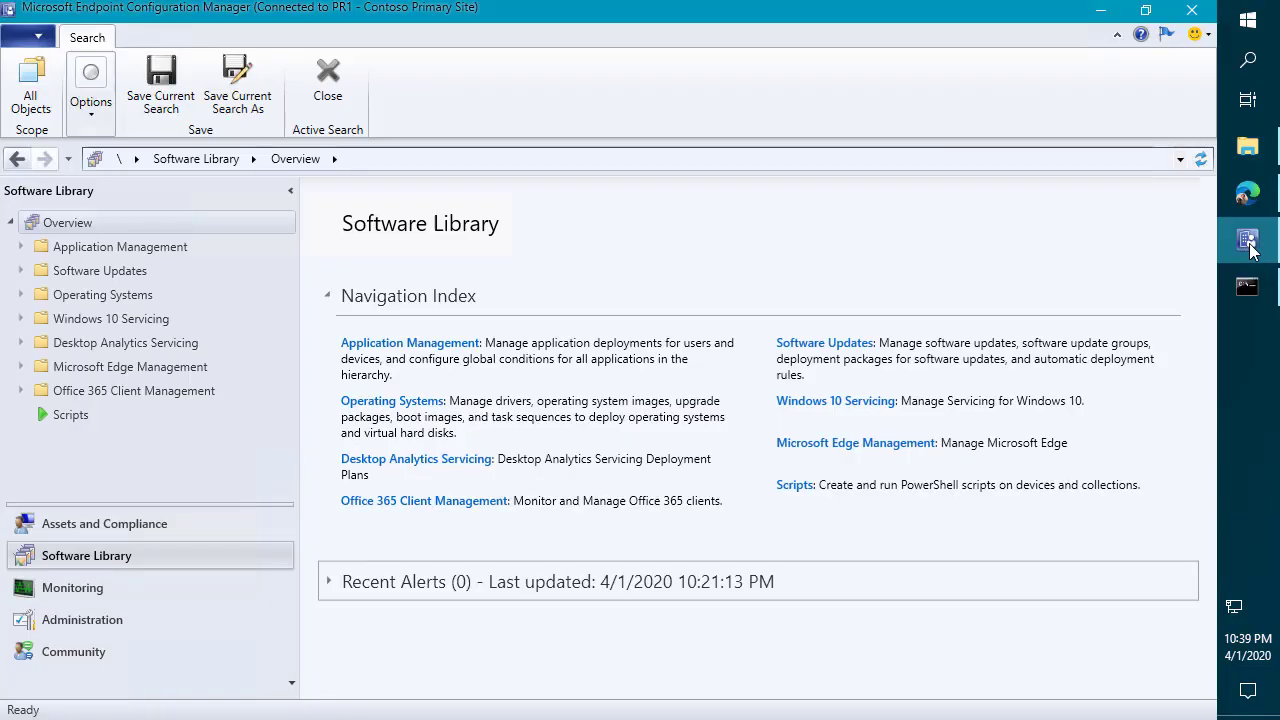
left_click(88, 621)
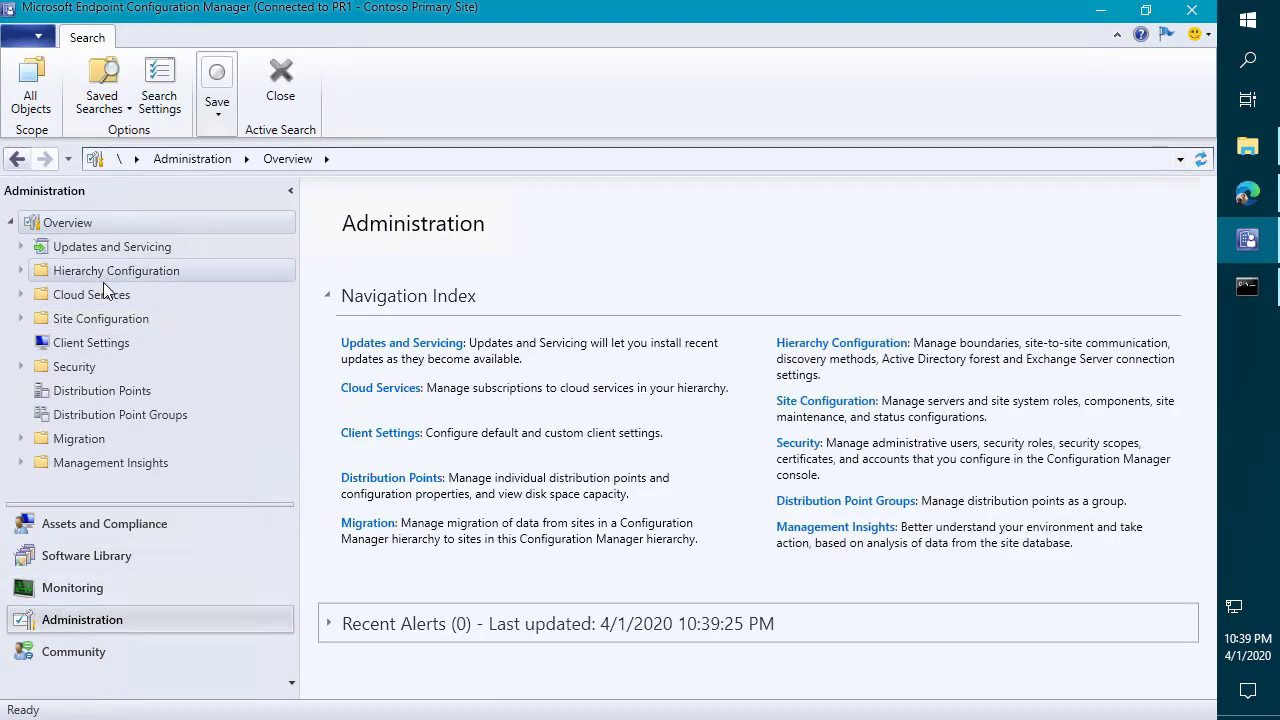
left_click(92, 295)
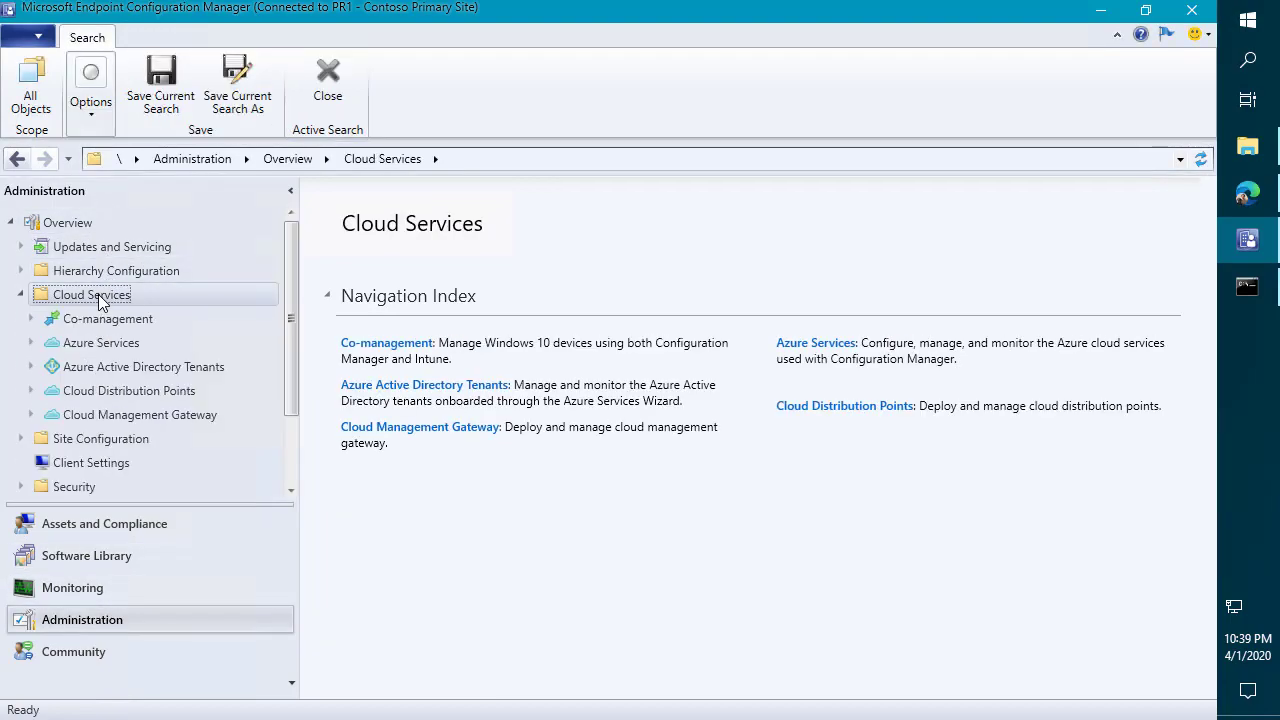
left_click(144, 416)
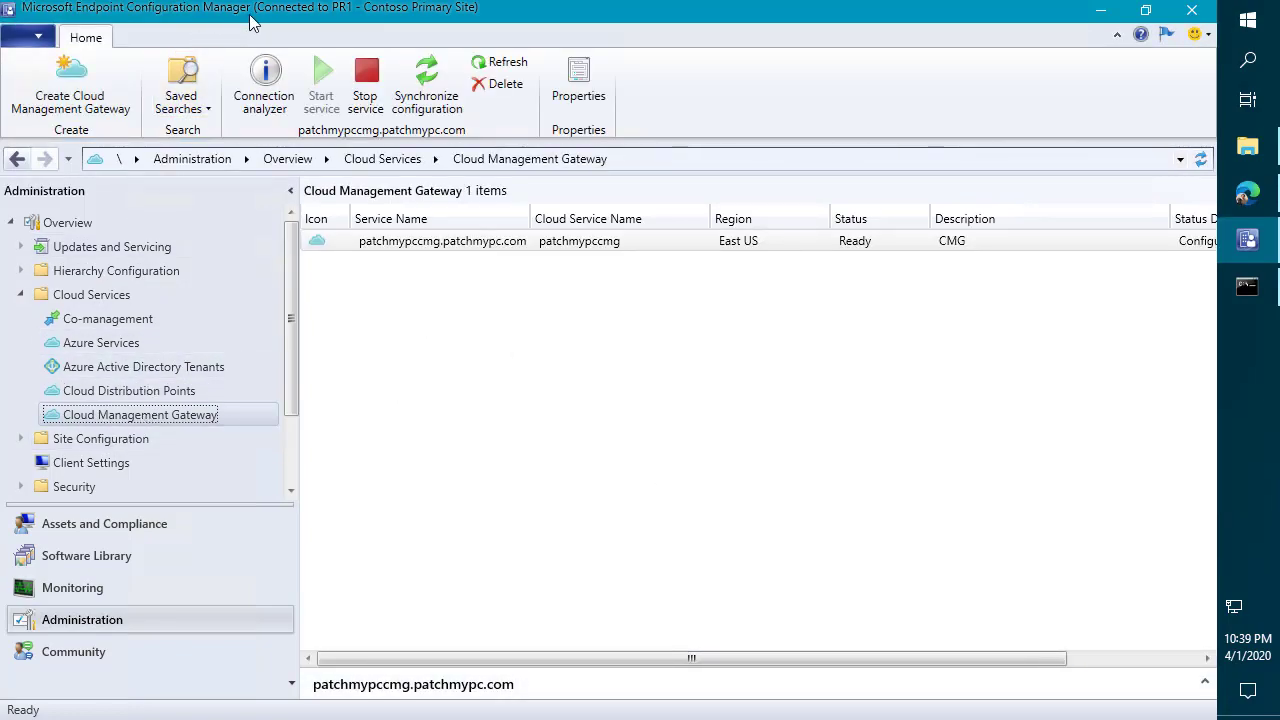
Step: Switch to the CMG-DEMO client machine and ping contoos.local from a Command Prompt
left_click(213, 5)
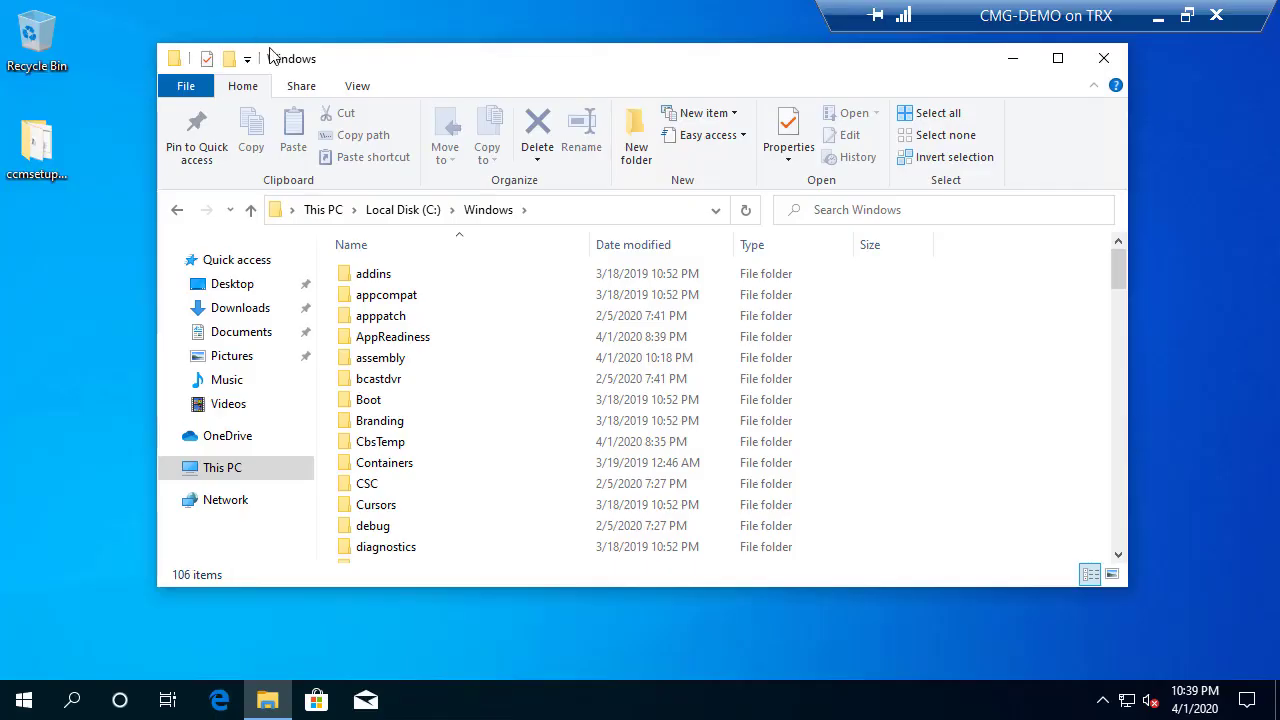
left_click(23, 700)
type("cmd")
key("Return")
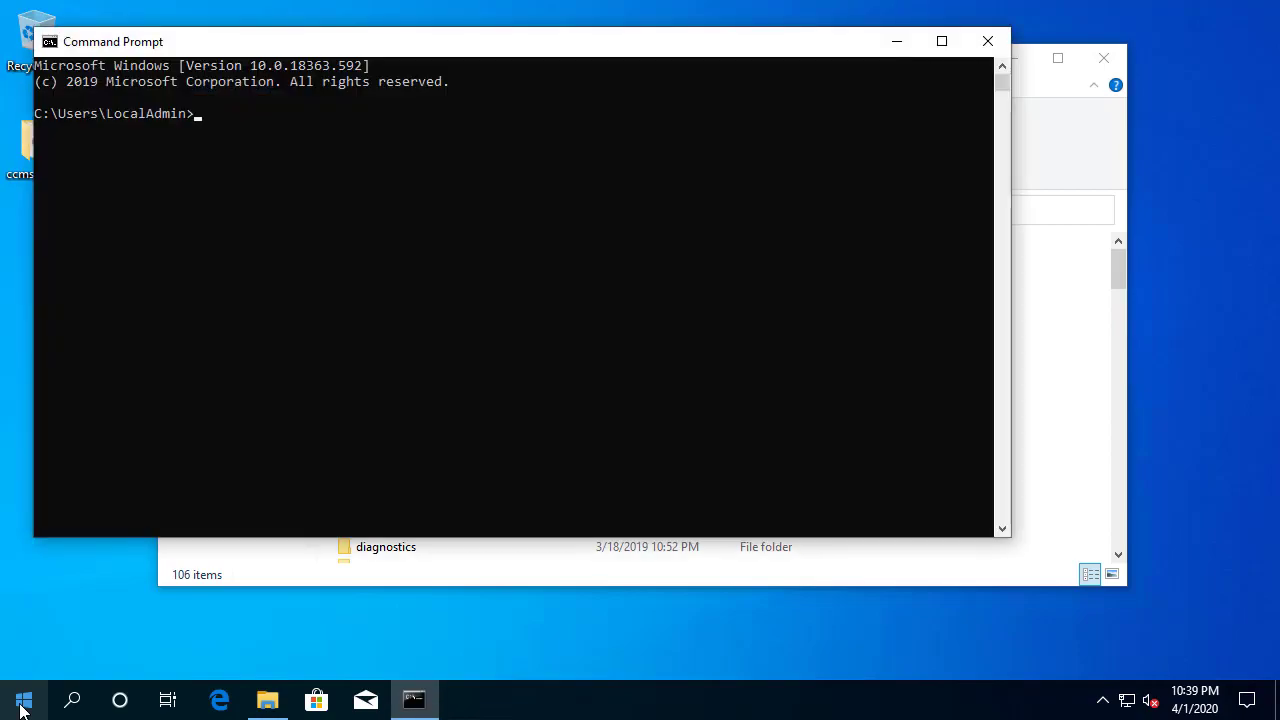
type("histping contoos.local")
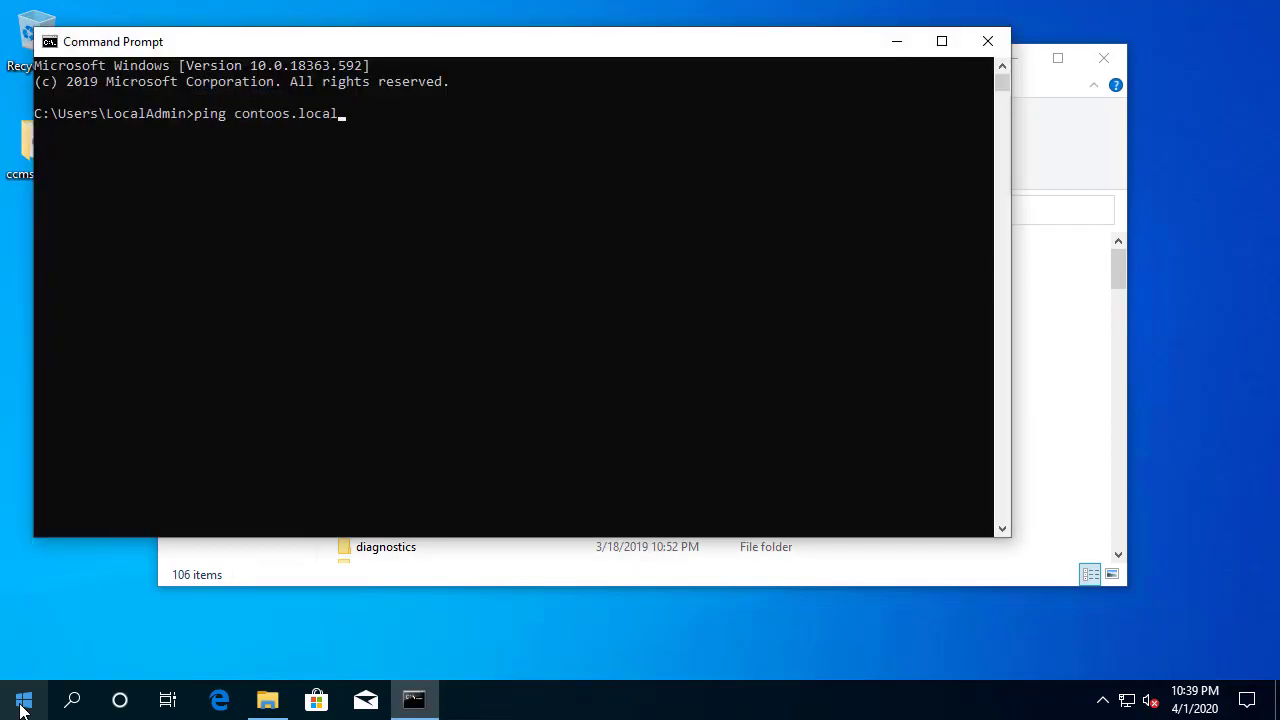
key("Return")
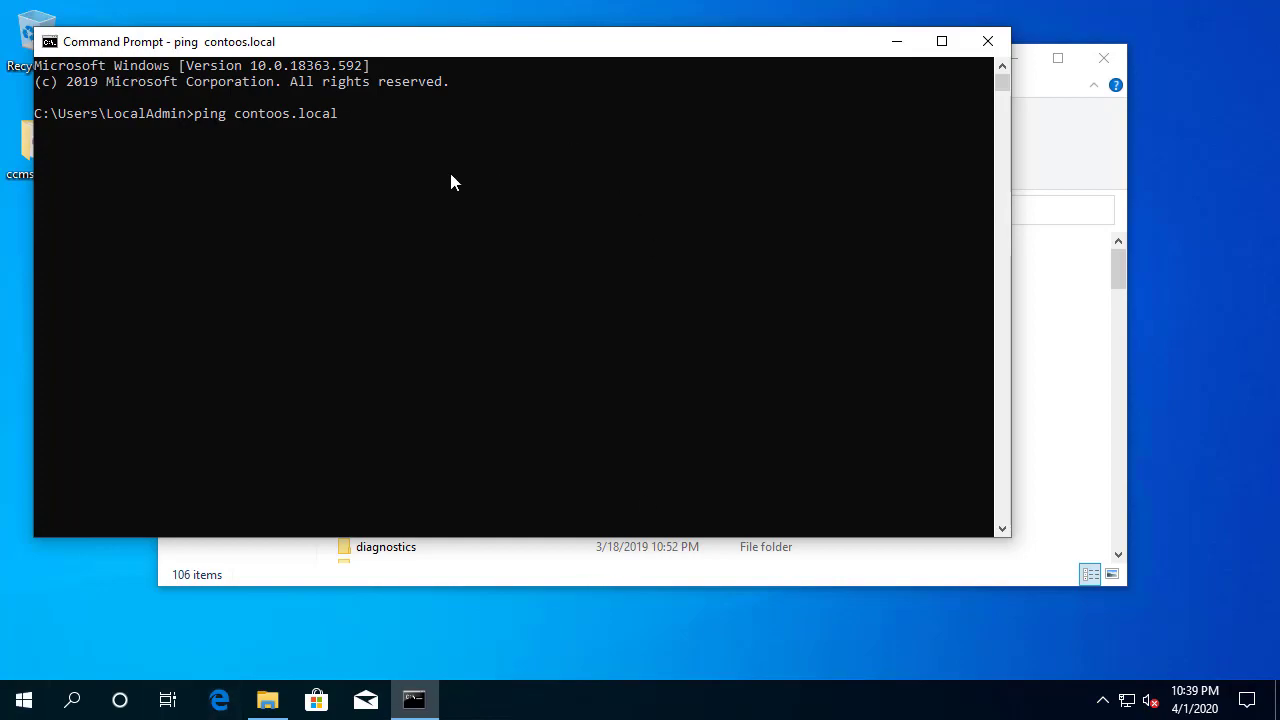
Step: Check the client's computer name and workgroup membership in the System information window
right_click(22, 698)
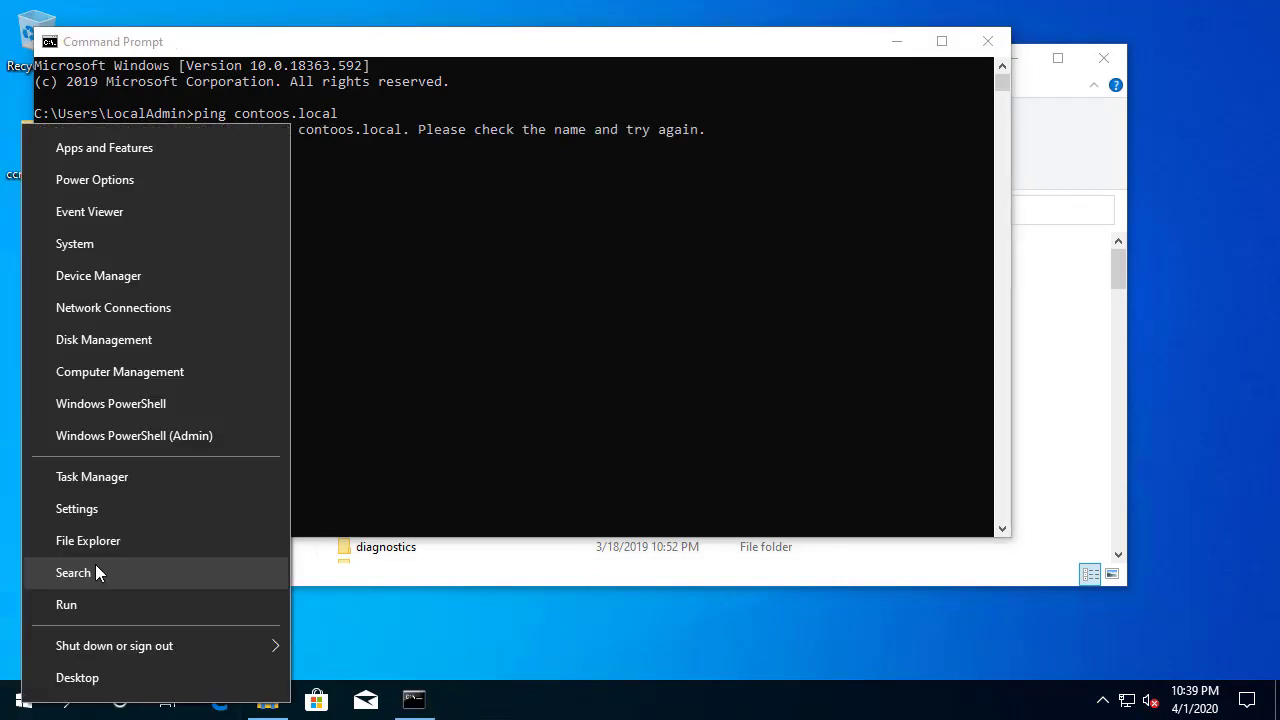
left_click(92, 243)
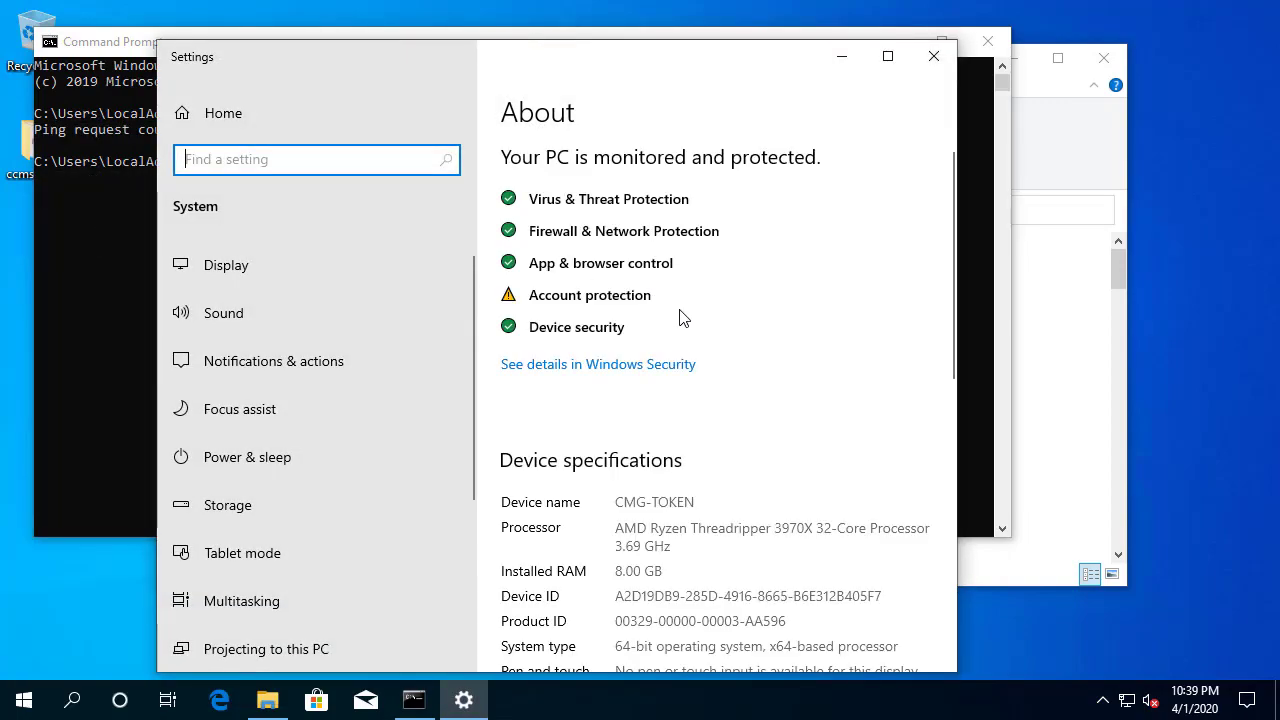
scroll(684, 380, "down", 5)
left_click(560, 596)
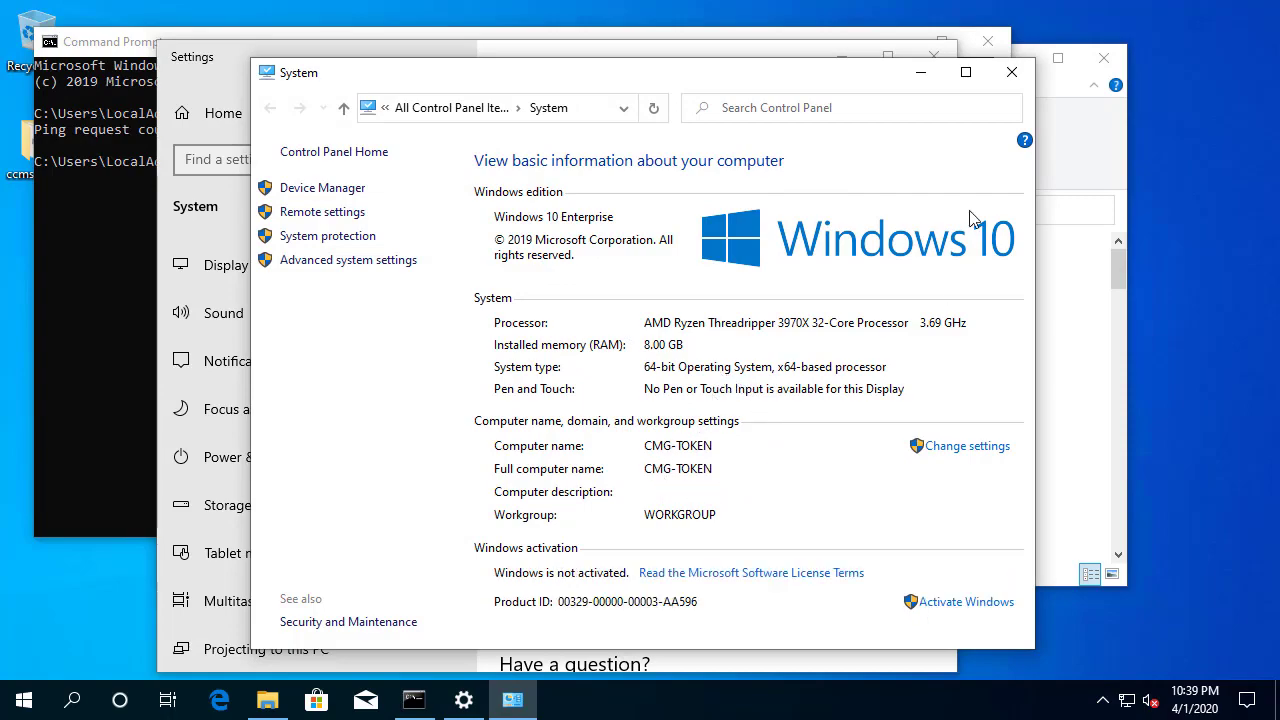
Step: Run certlm.msc from the Command Prompt, approve the elevation and inspect the local computer's Personal certificate store
left_click(128, 410)
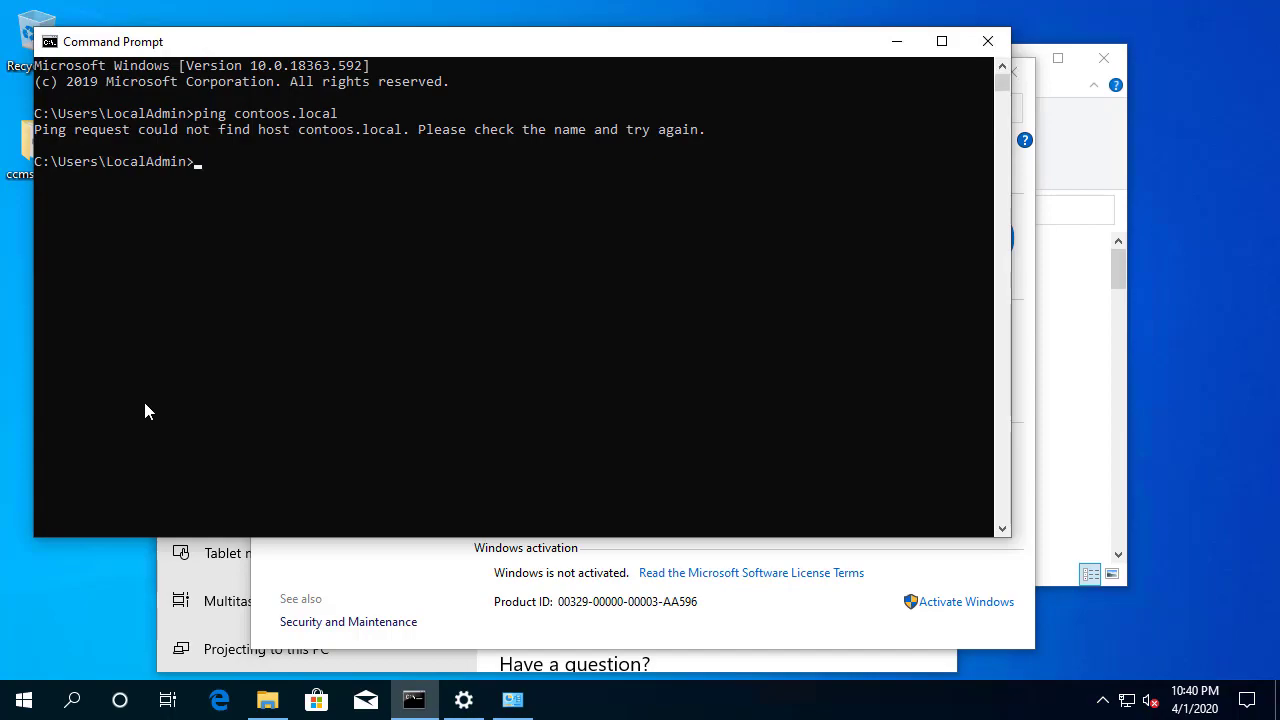
type("certlm.msc")
key("Return")
left_click(577, 491)
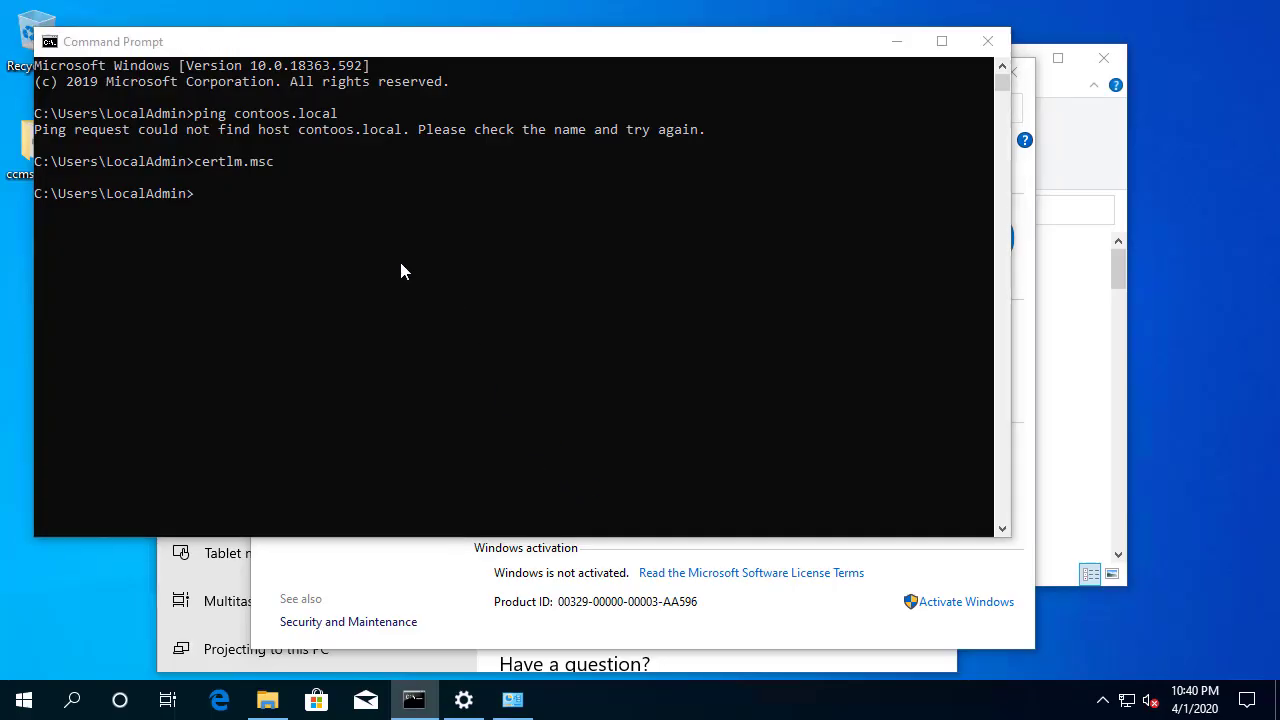
left_click(95, 342)
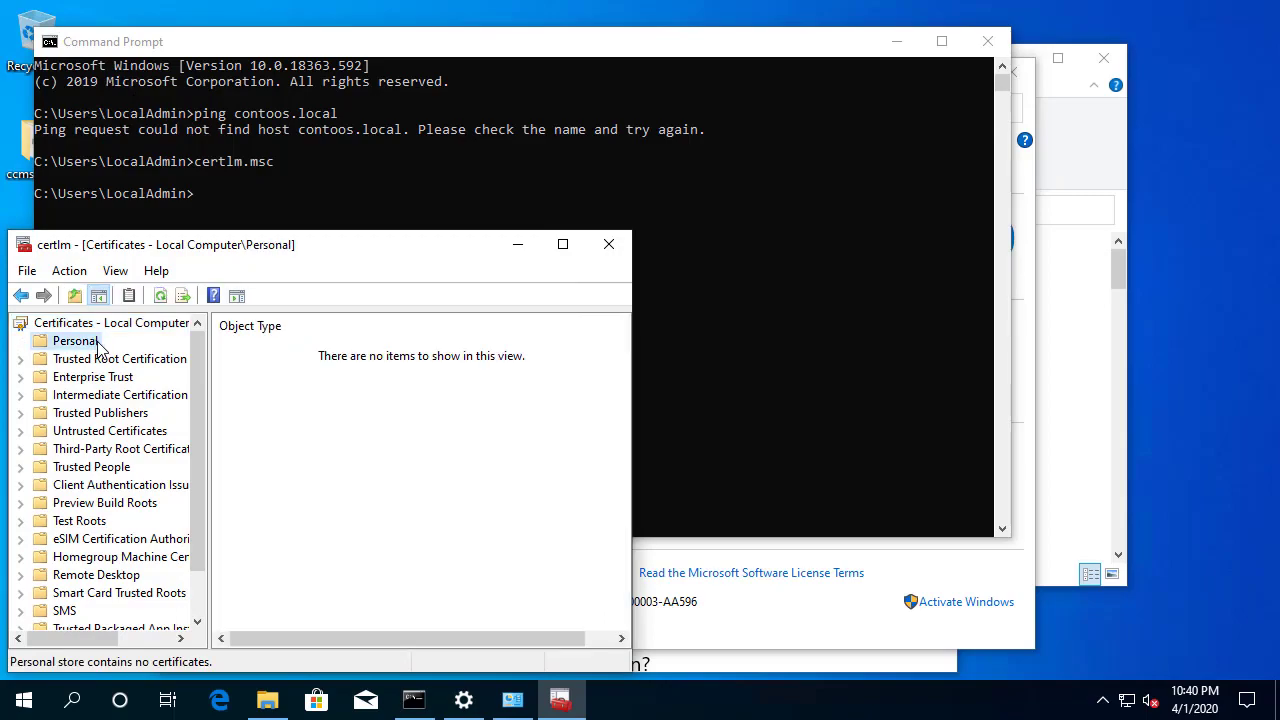
Step: Minimize the certificate, Command Prompt, System and Settings windows and close the Windows folder window
left_click(518, 245)
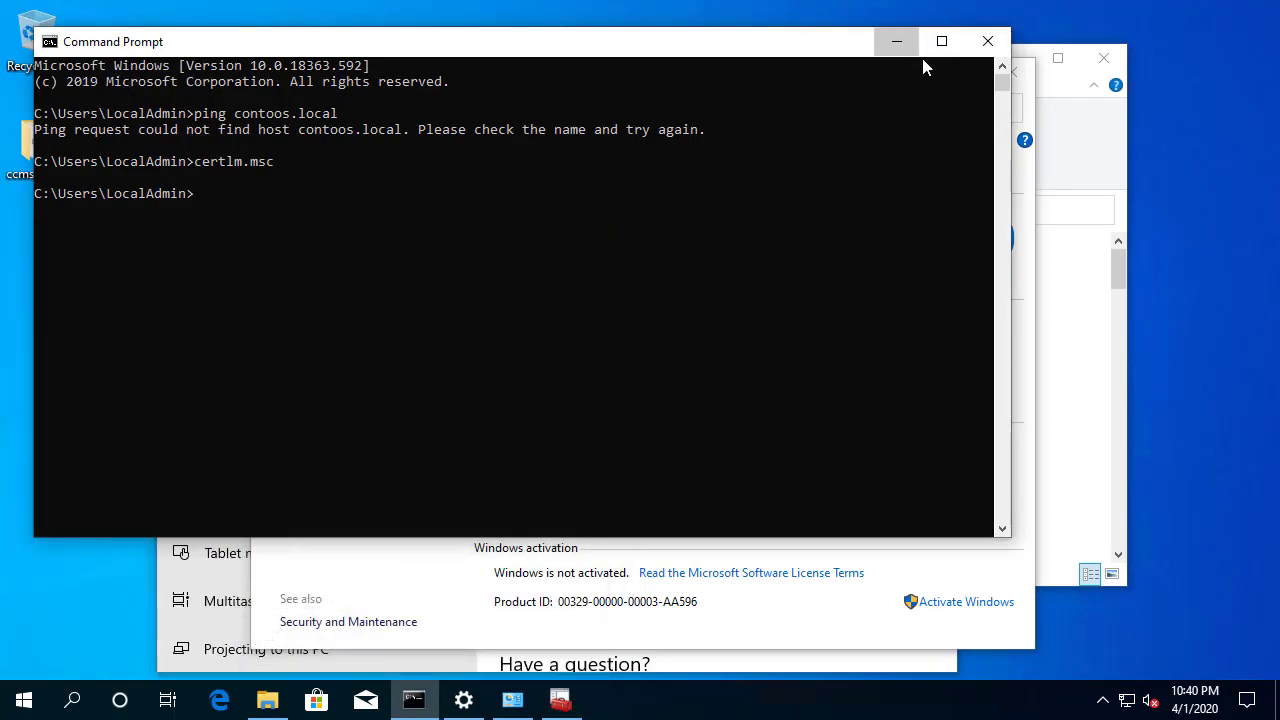
left_click(898, 44)
left_click(909, 69)
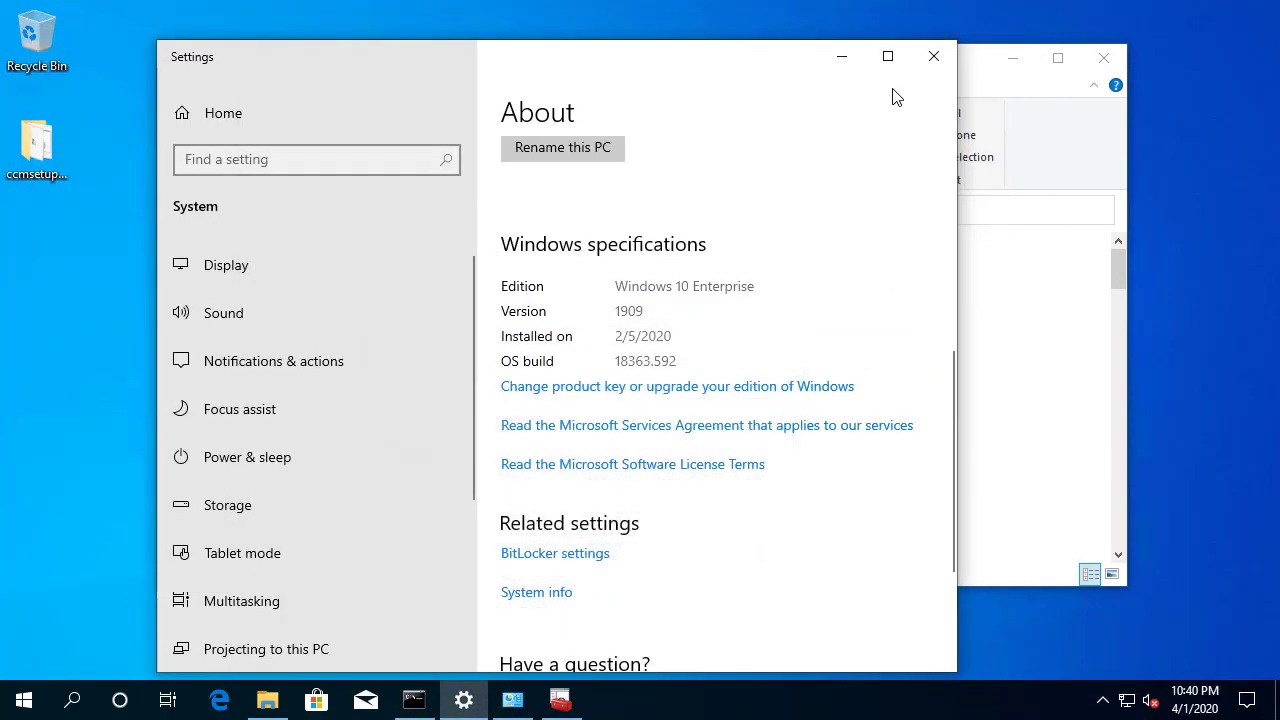
left_click(842, 57)
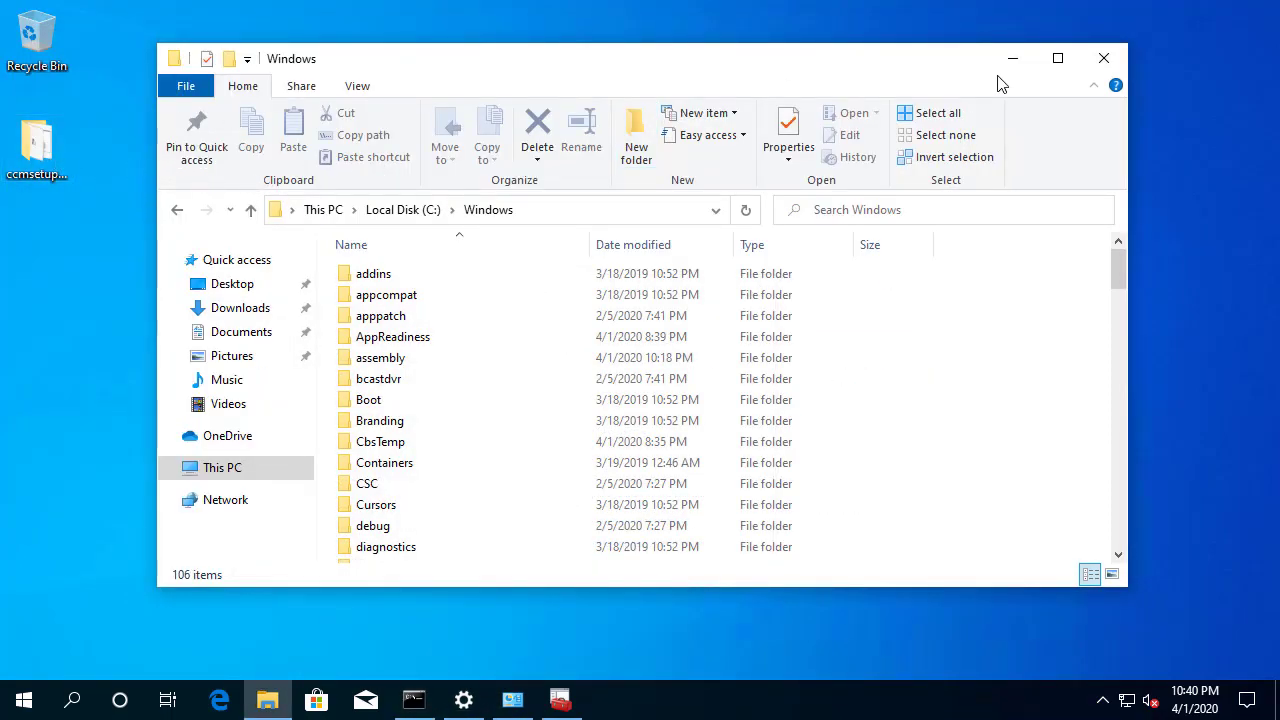
left_click(1106, 62)
Step: Run the Install script from the desktop's ccmsetup-cmg folder as administrator and approve the elevation request
double_click(40, 158)
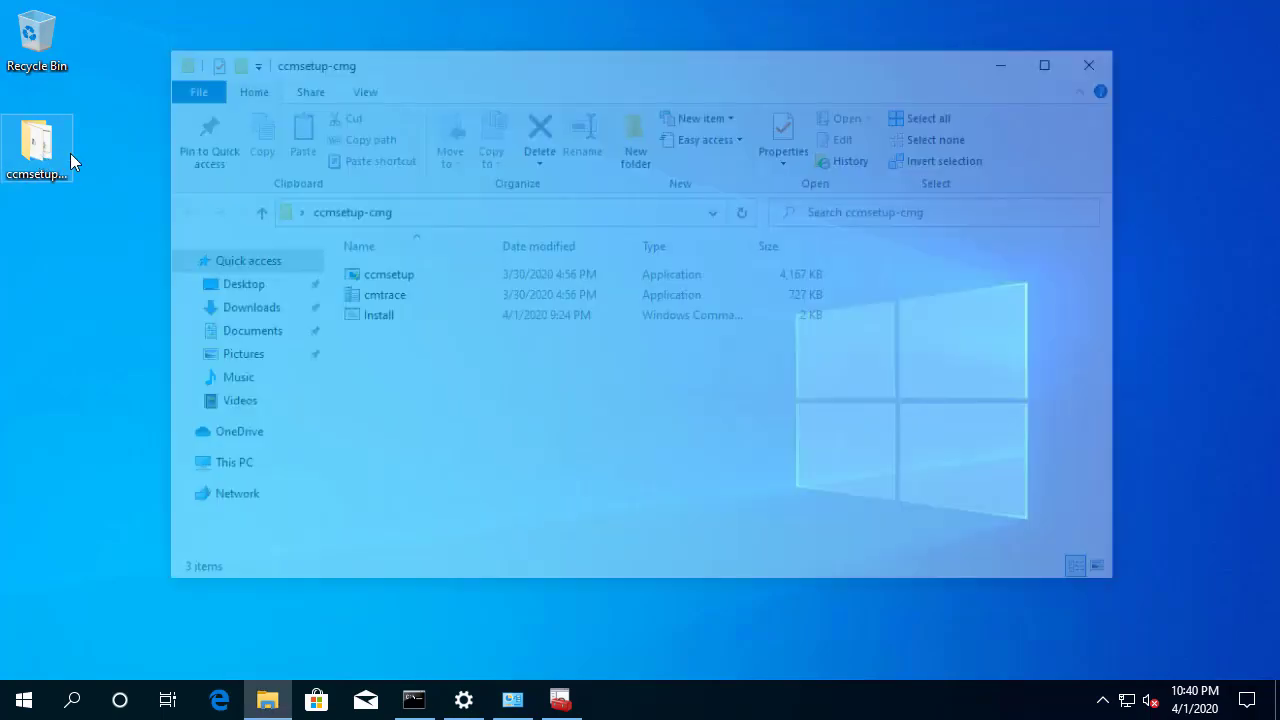
right_click(368, 324)
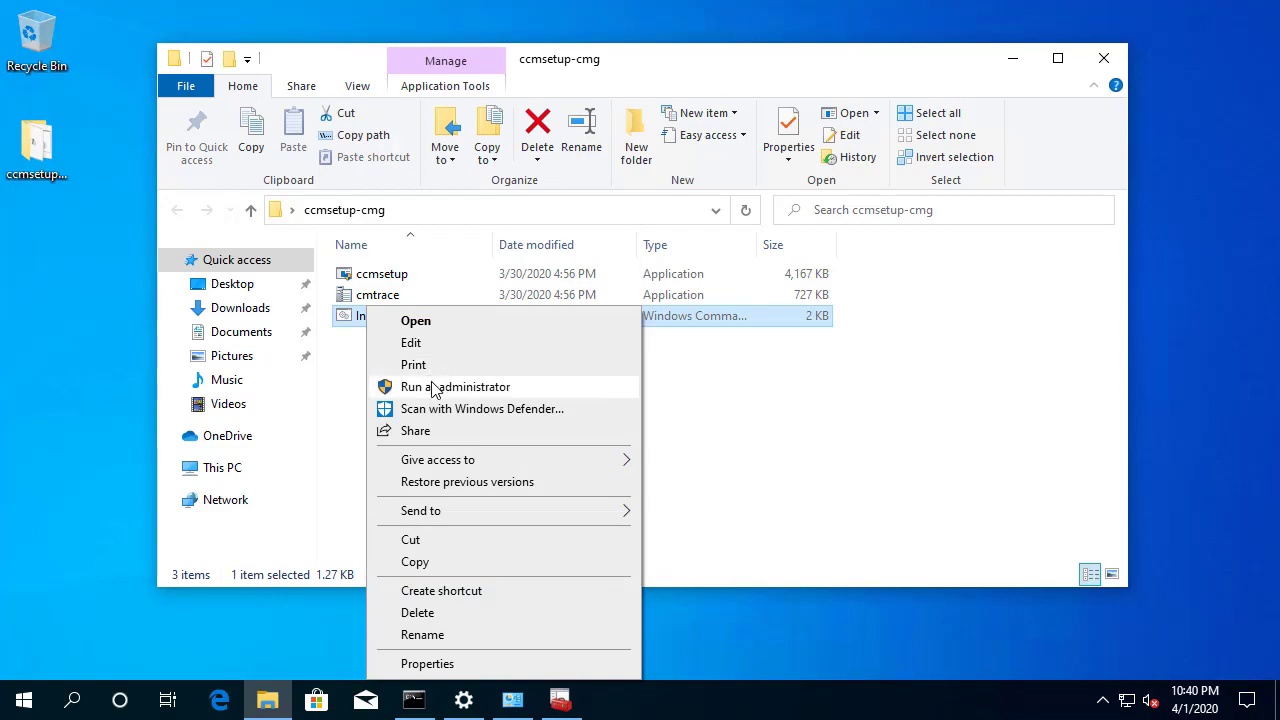
left_click(434, 387)
left_click(545, 479)
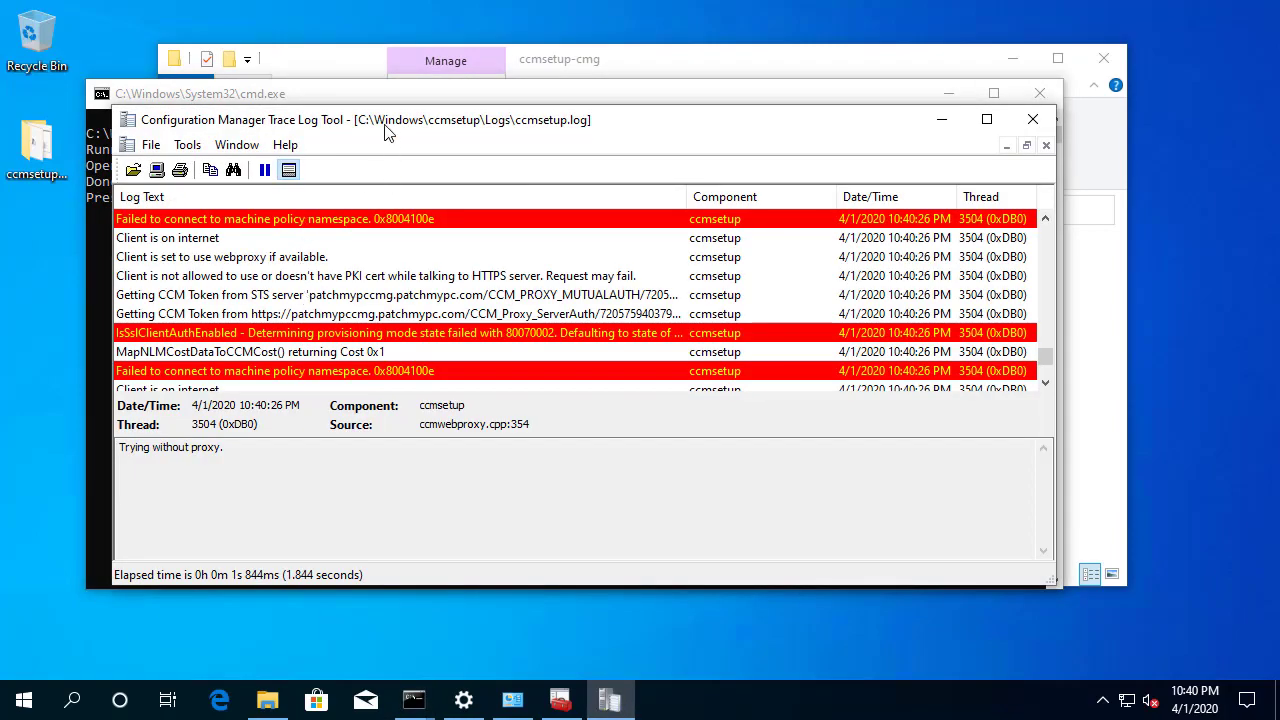
Step: Maximize the ccmsetup.log window and examine the package ID in the getcontentxmlsecure request entry for patchmypccmg.patchmypc.com
double_click(388, 120)
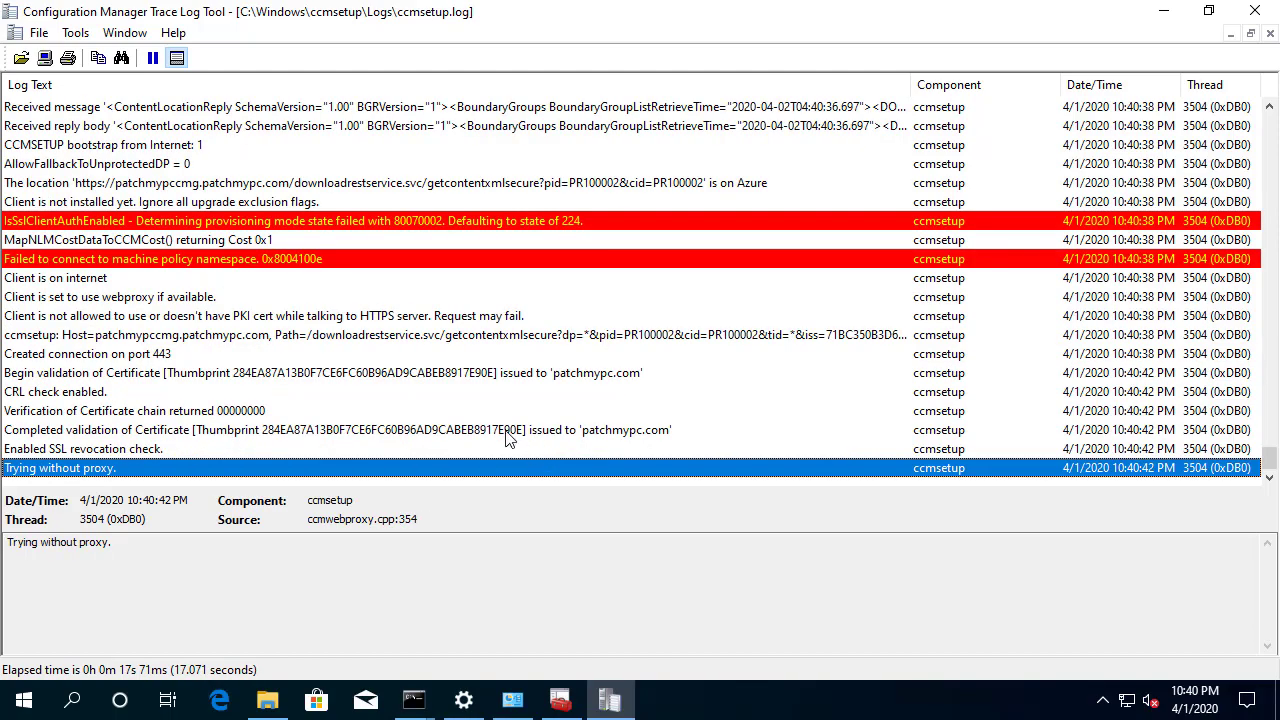
left_click(628, 340)
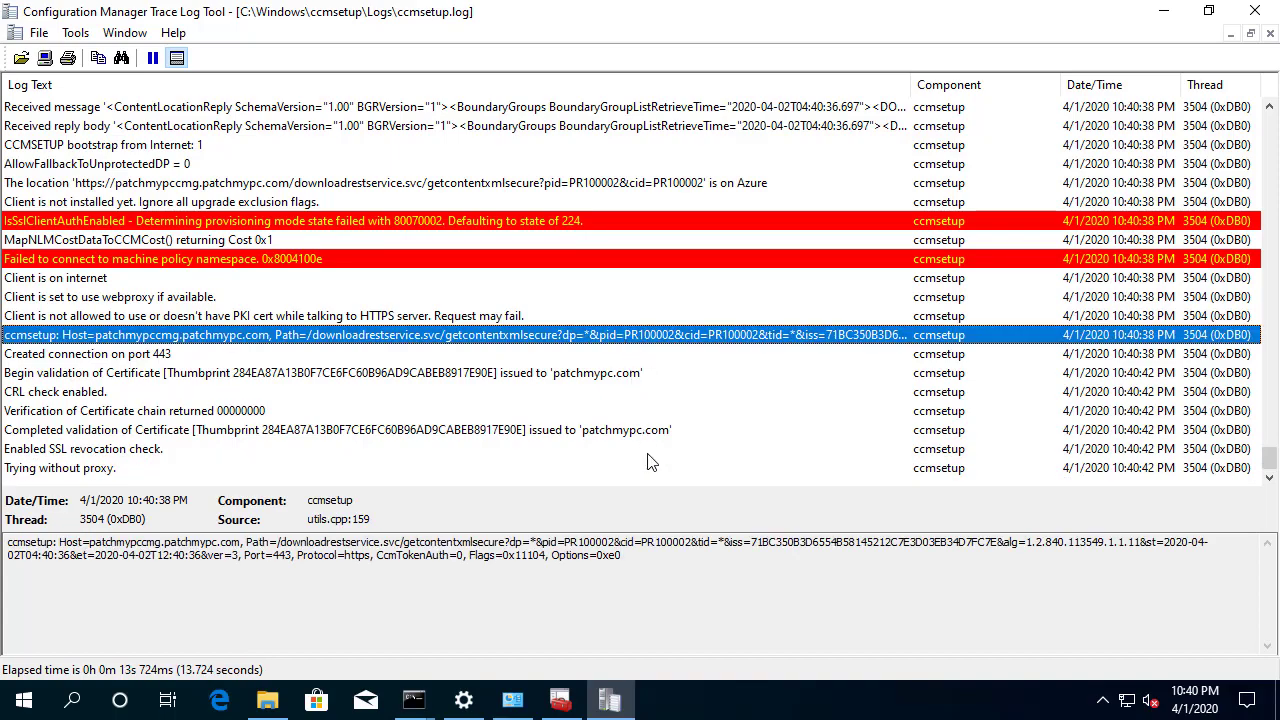
left_click(565, 541)
double_click(567, 541)
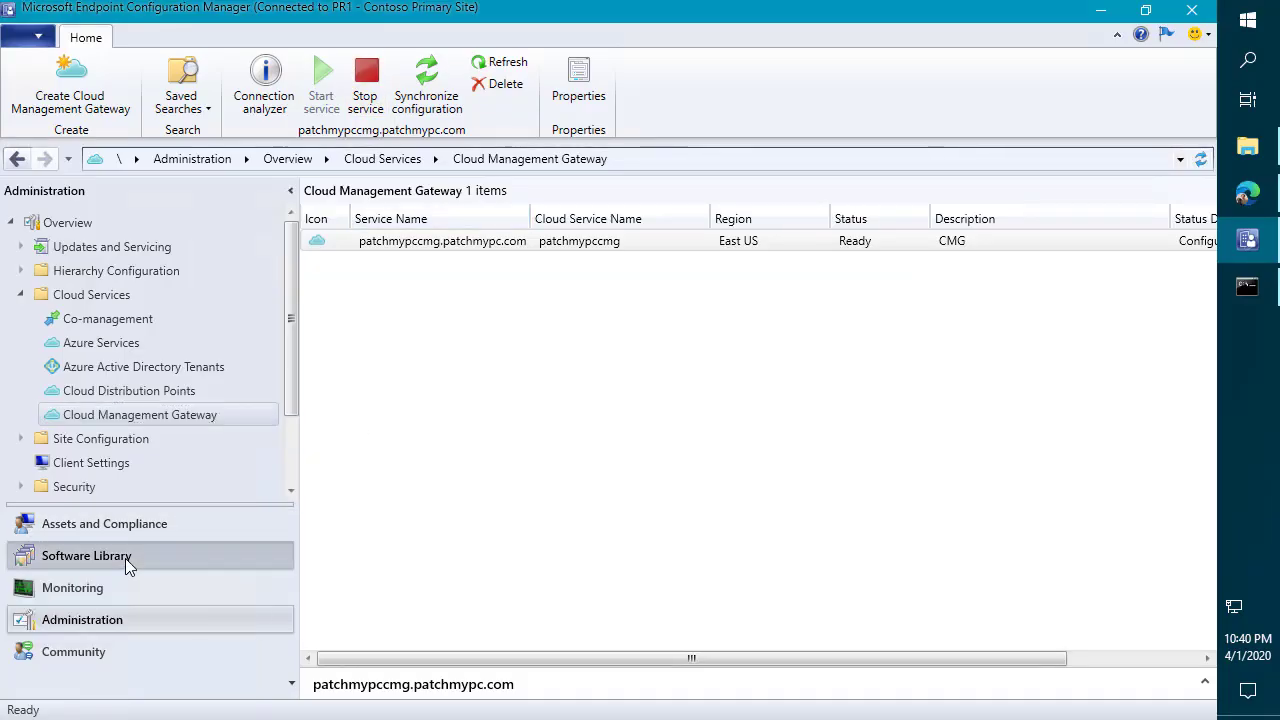
Step: Switch back to the Configuration Manager console and view the Configuration Manager Client Package's details in the Default packages folder
left_click(126, 560)
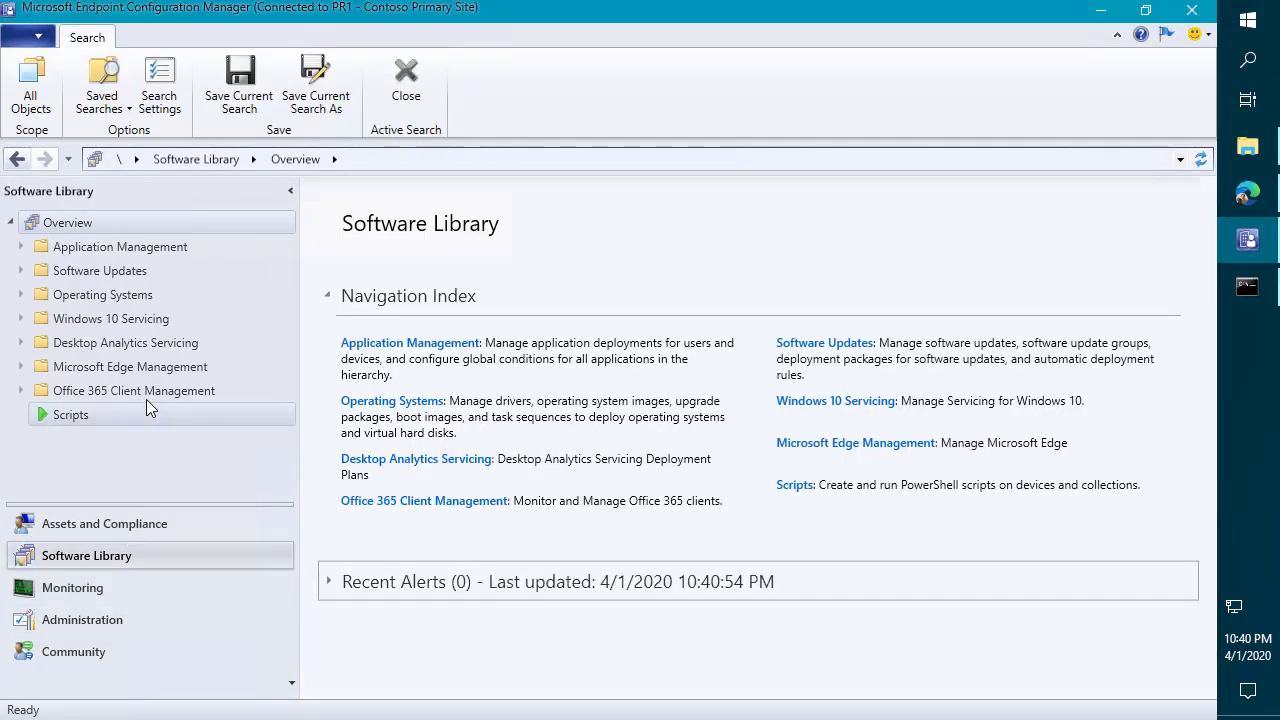
left_click(114, 246)
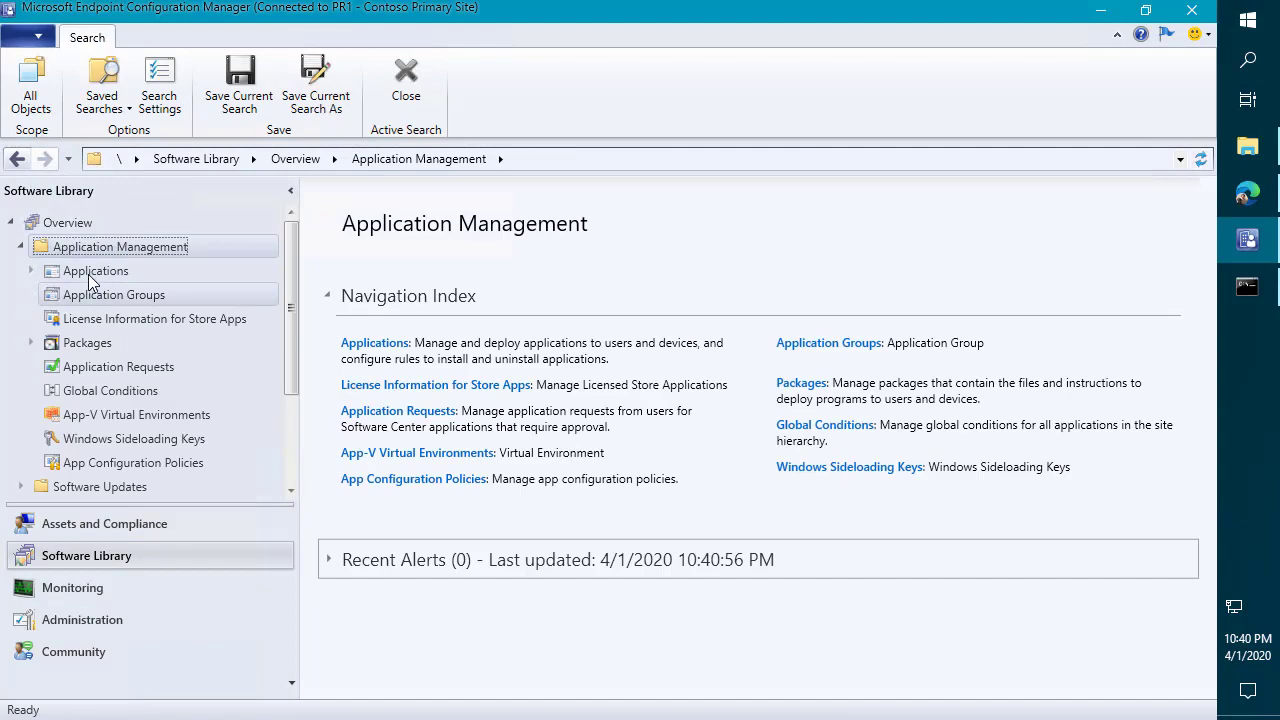
left_click(87, 342)
left_click(100, 367)
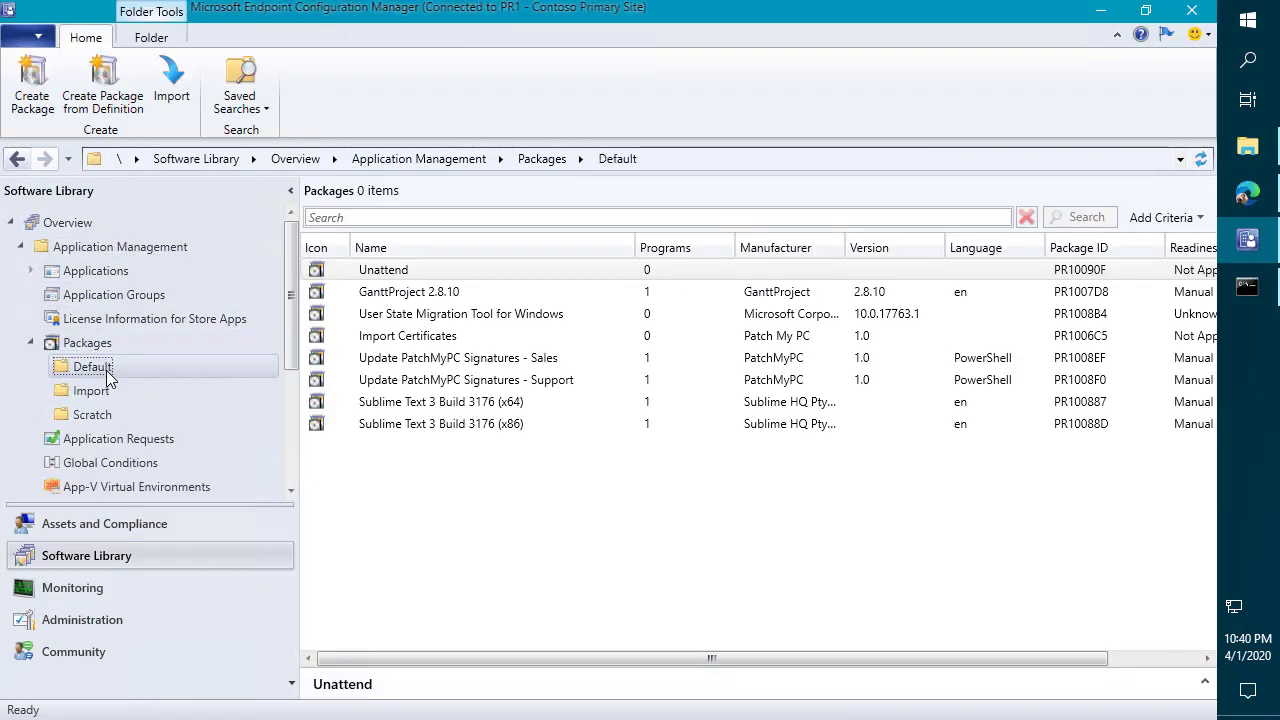
left_click(543, 270)
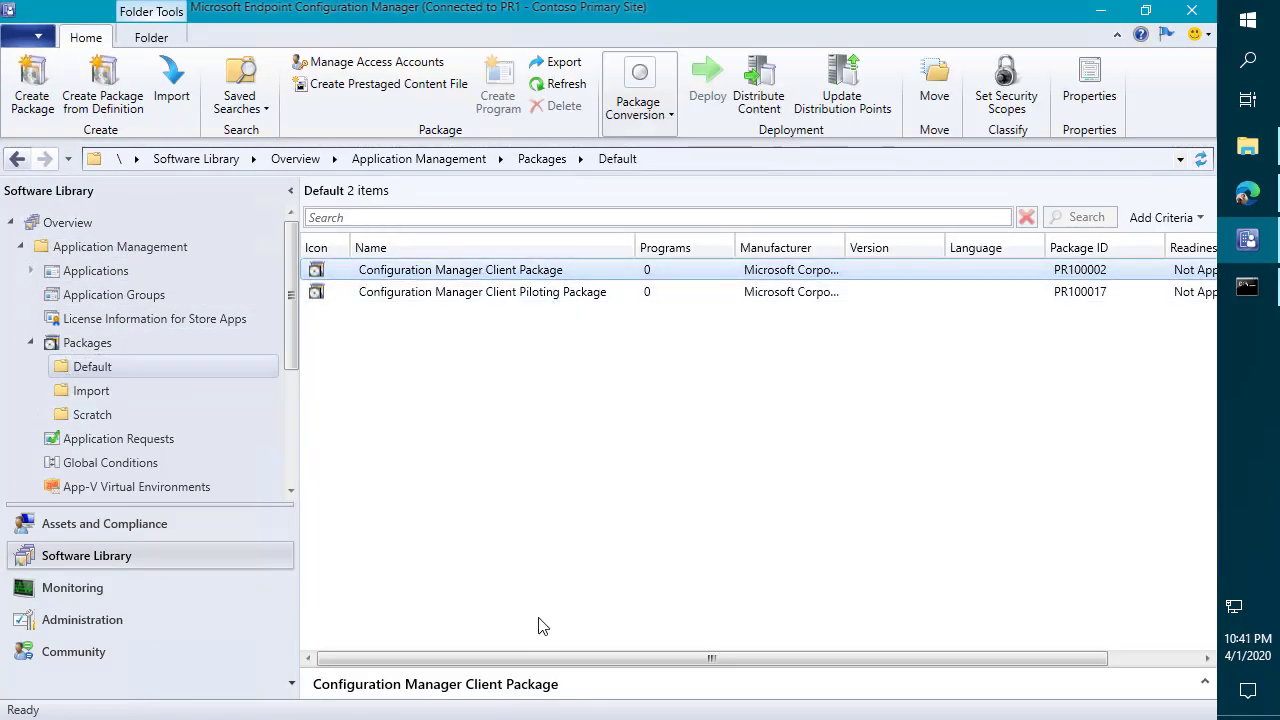
left_click(518, 688)
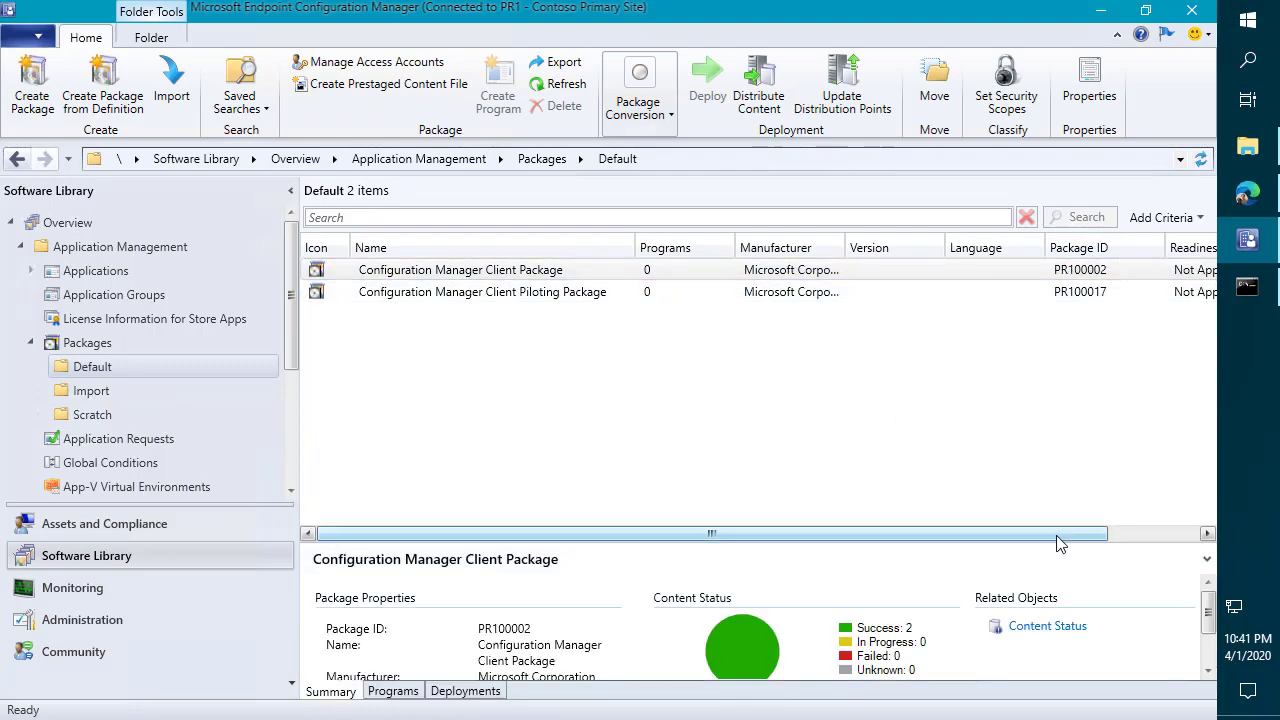
Step: Return to ccmsetup.log on the client machine and go to its latest entry
left_click_drag(1060, 543, 1026, 355)
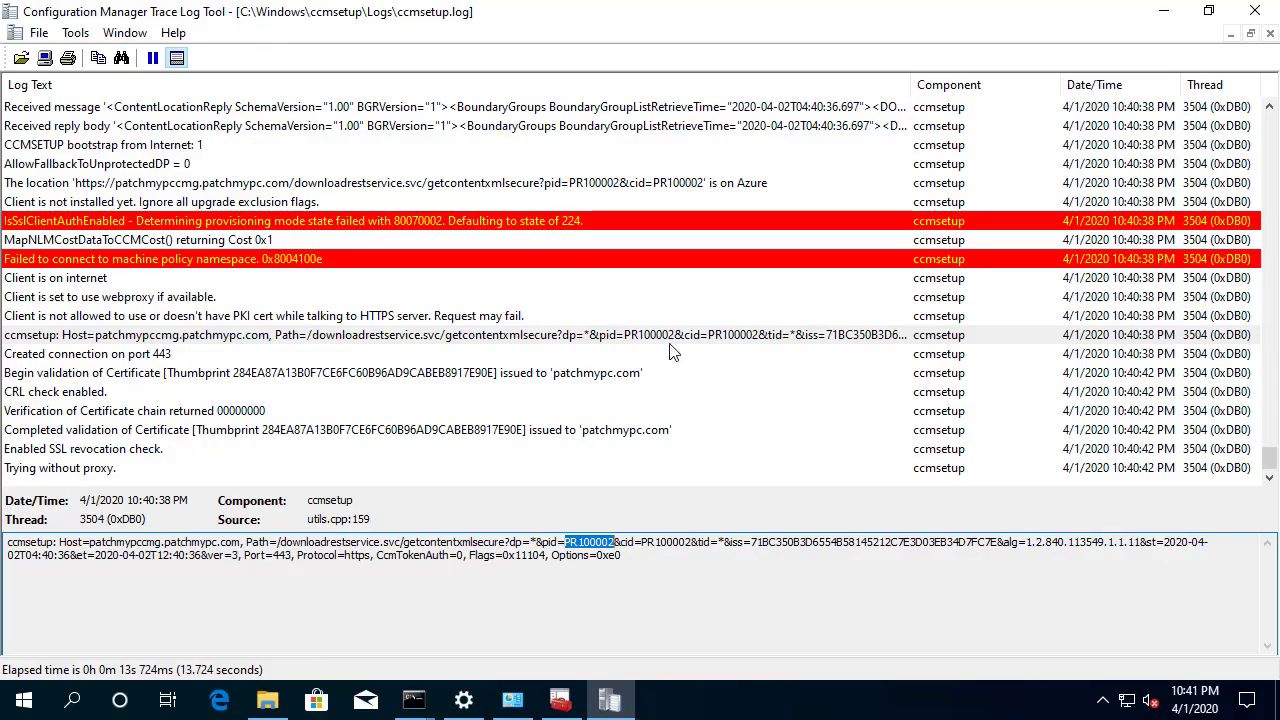
left_click(468, 380)
key("End")
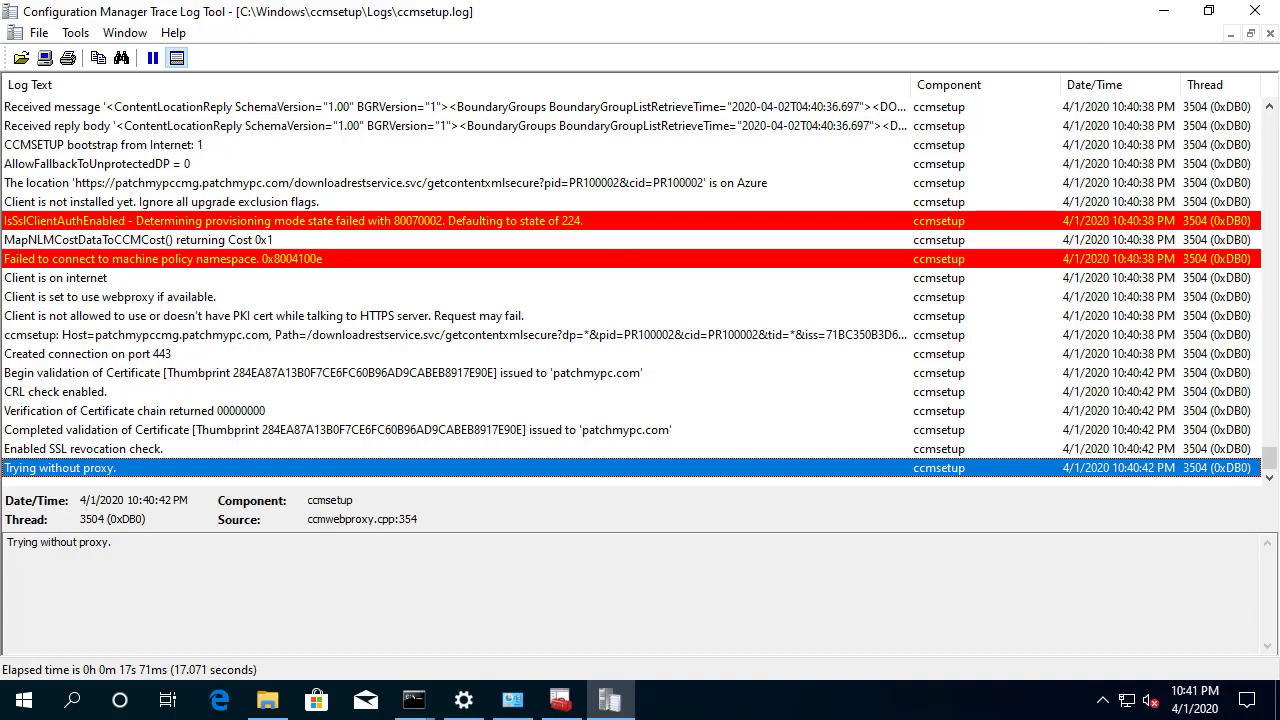
Step: Open the C:\Windows\ccmsetup folder, granting permanent access to it, and snap its window to the right half of the screen
left_click(267, 700)
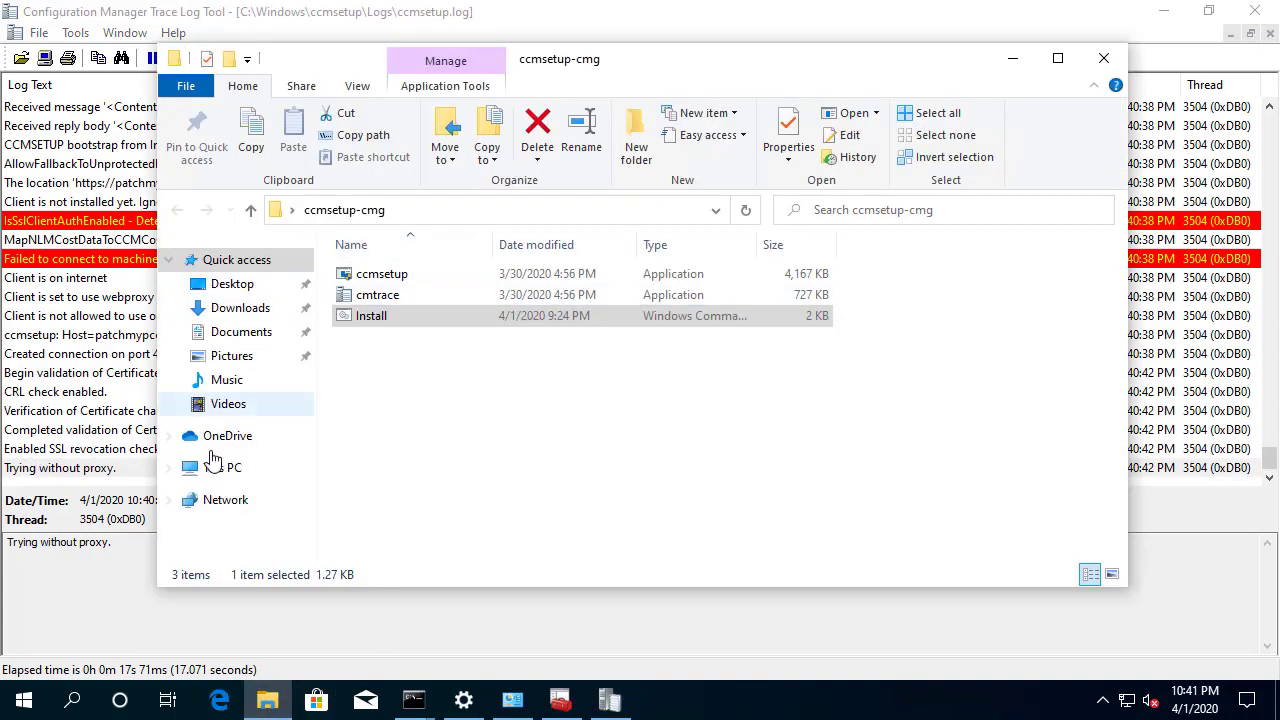
left_click(214, 469)
double_click(450, 488)
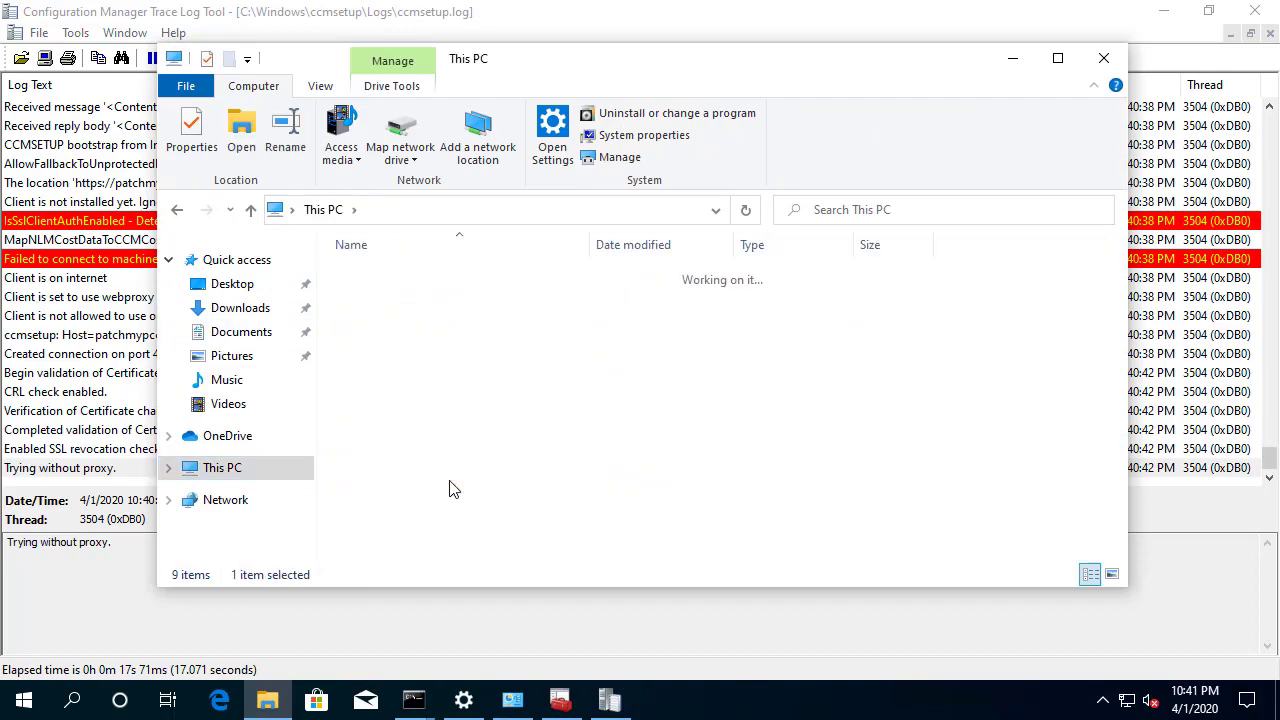
double_click(402, 362)
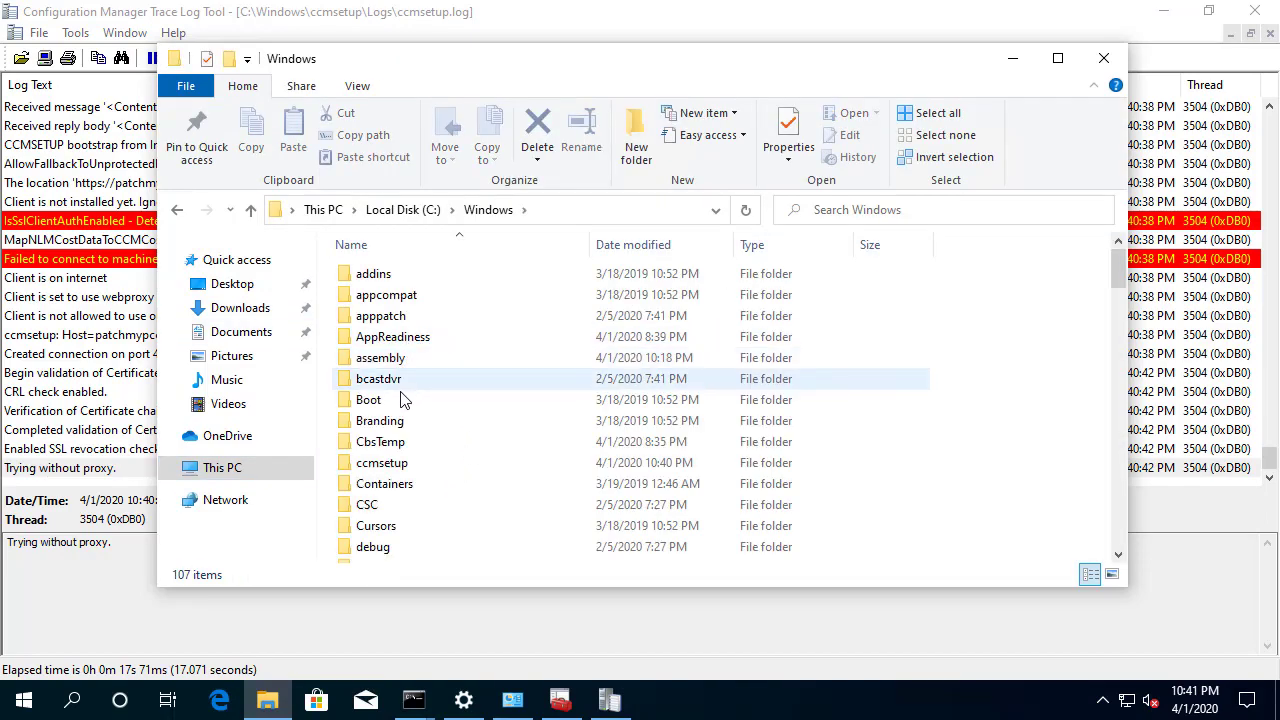
double_click(420, 463)
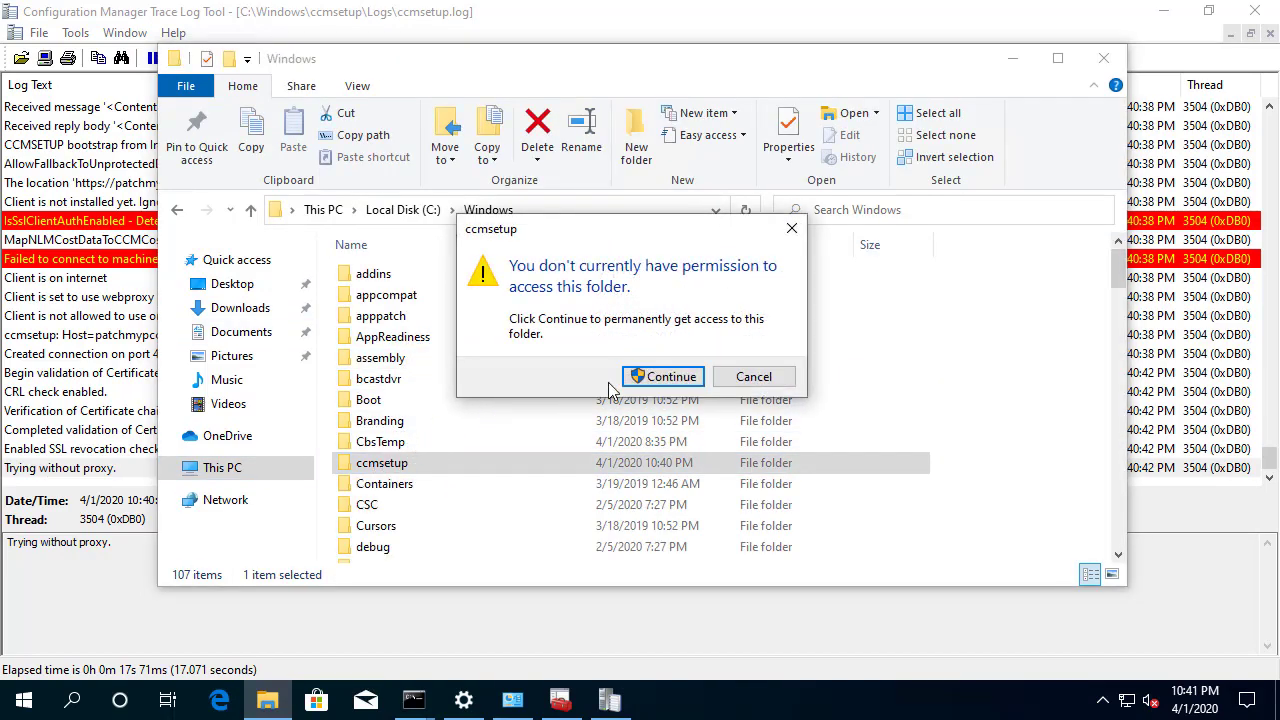
left_click(650, 378)
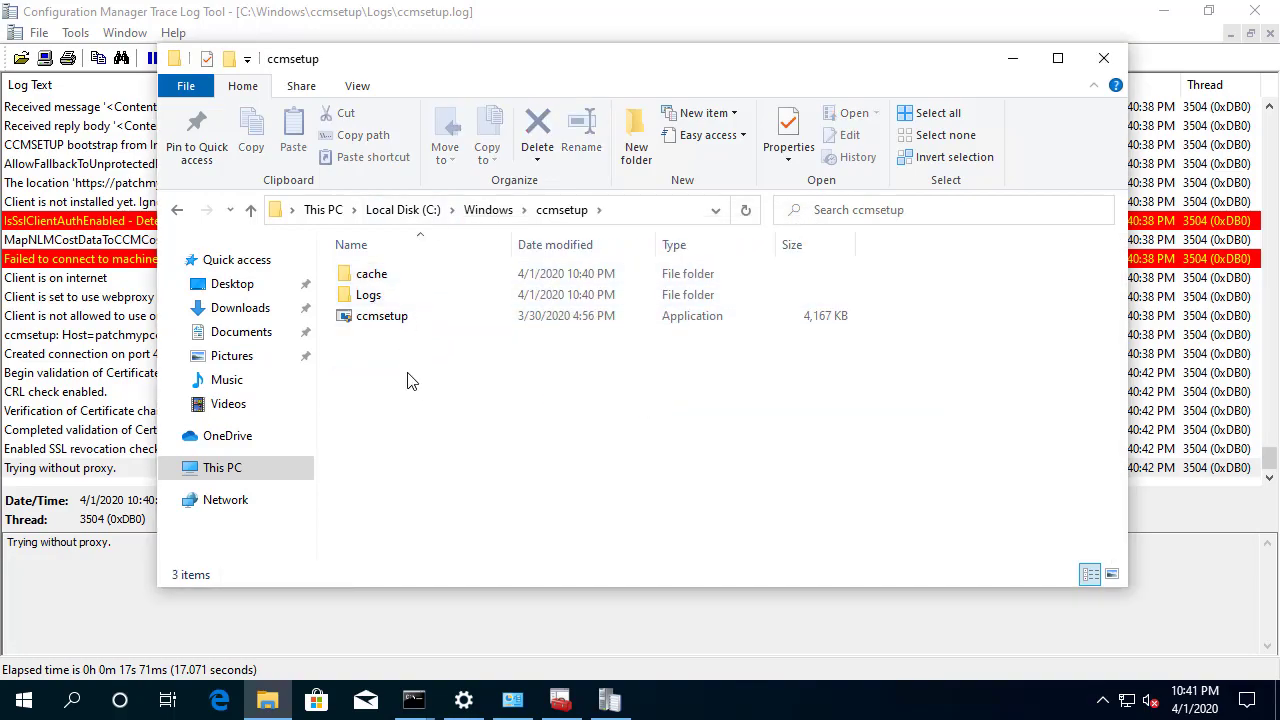
left_click_drag(520, 70, 1279, 80)
key("Return")
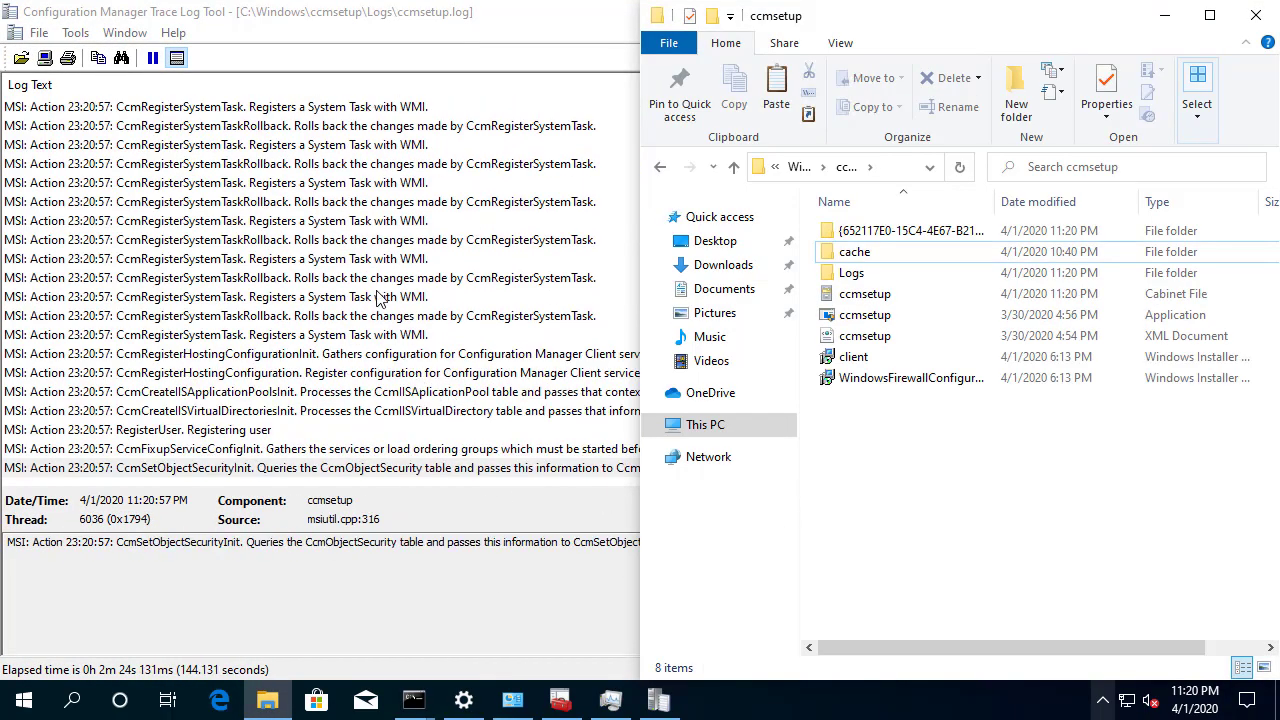
Step: Maximize the ccmsetup.log window and examine the earlier entries about the prerequisite checks and client file downloads
key("super+Up")
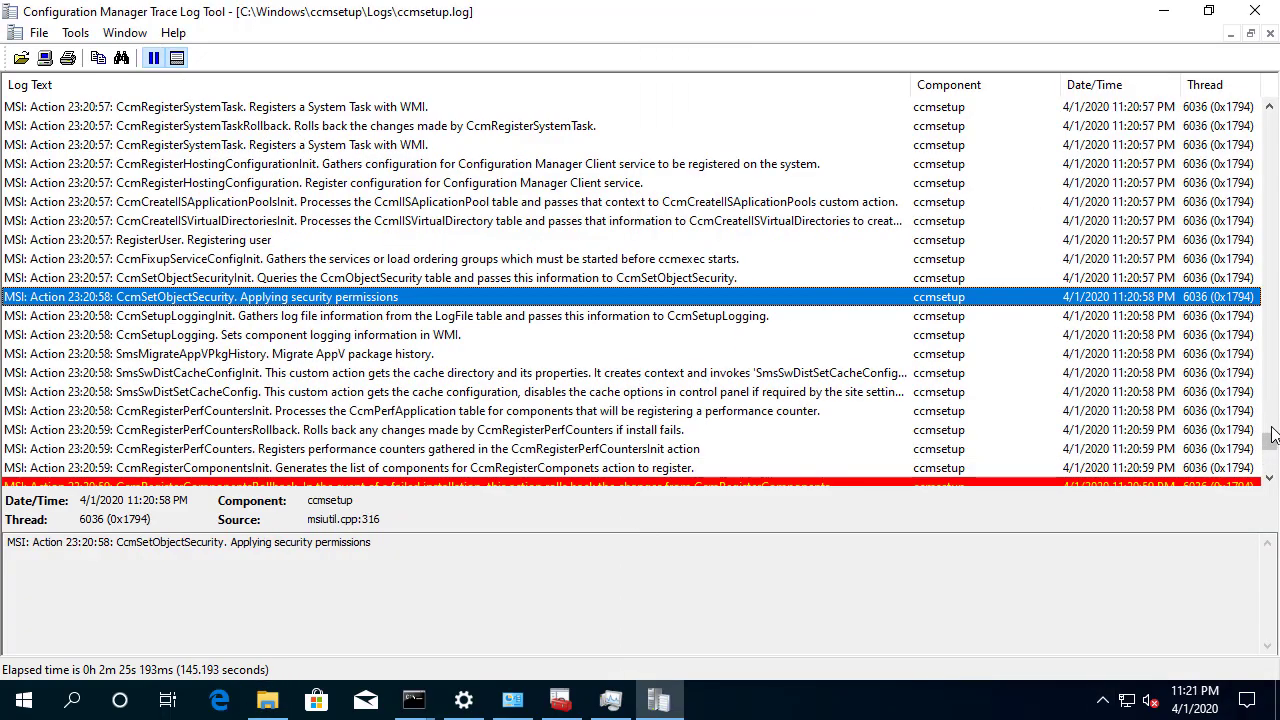
left_click_drag(1273, 437, 1273, 307)
scroll(323, 287, "down", 4)
scroll(343, 287, "up", 20)
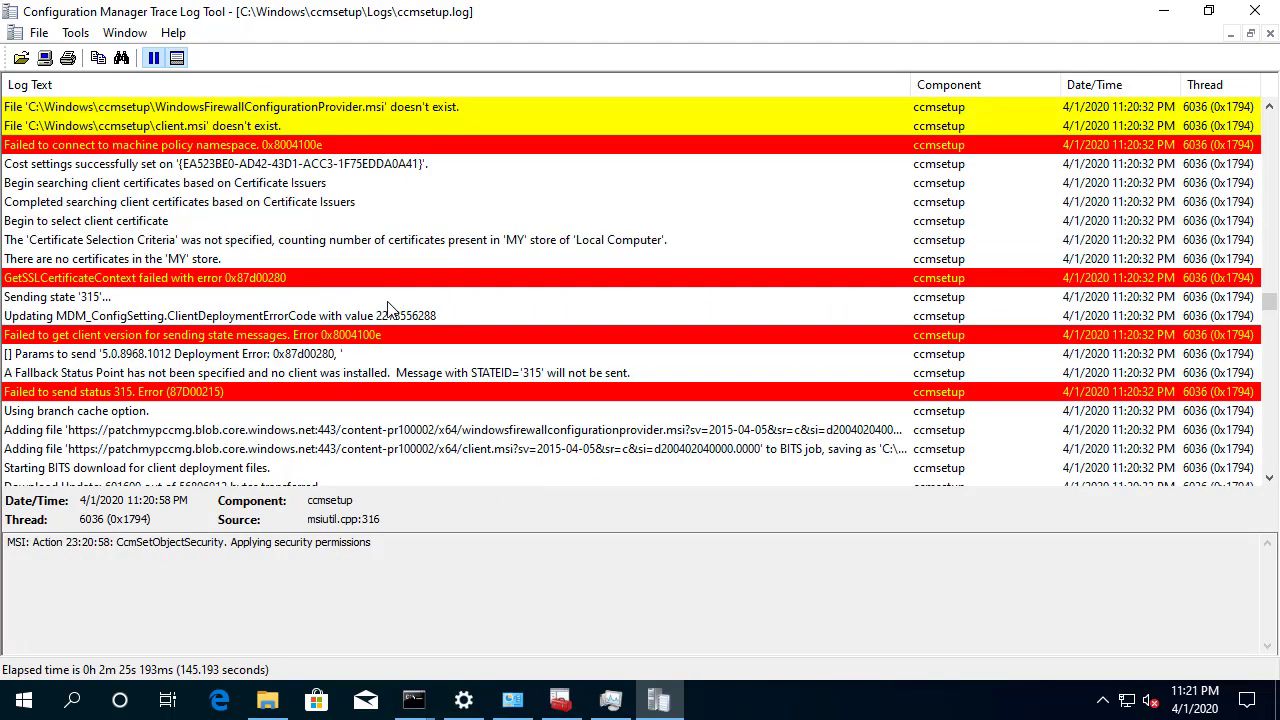
scroll(397, 365, "up", 10)
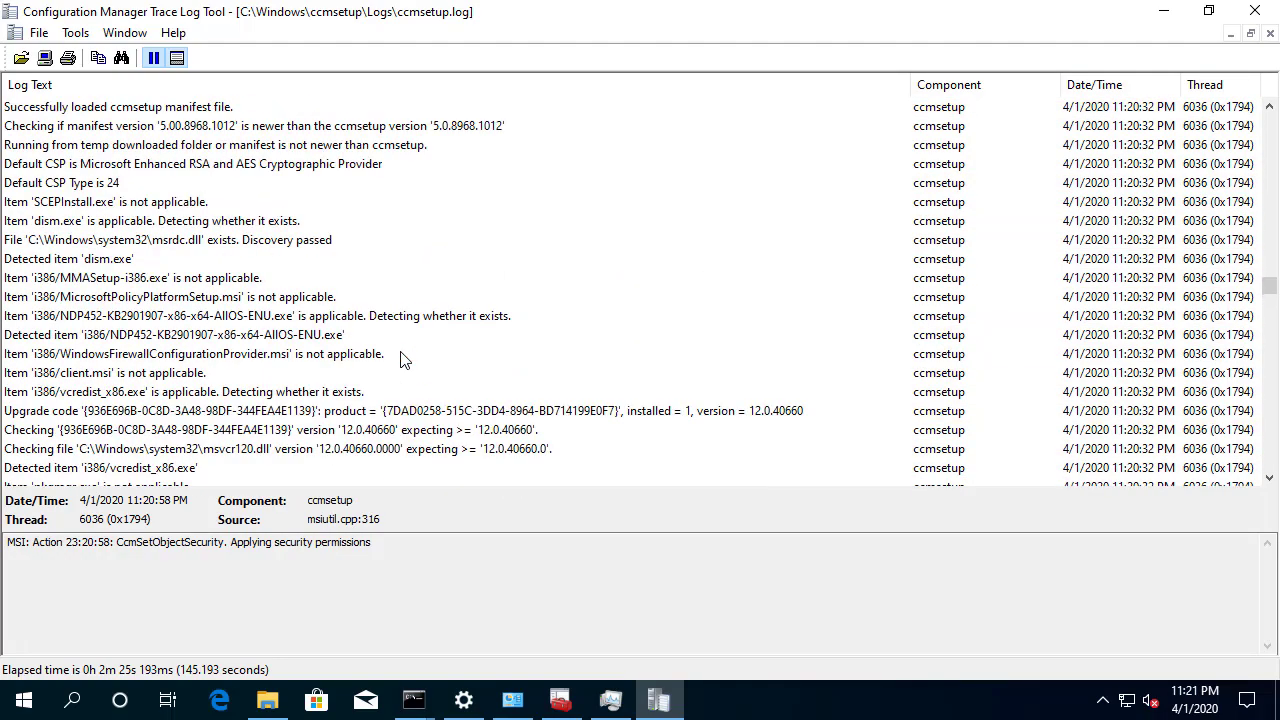
scroll(405, 352, "up", 7)
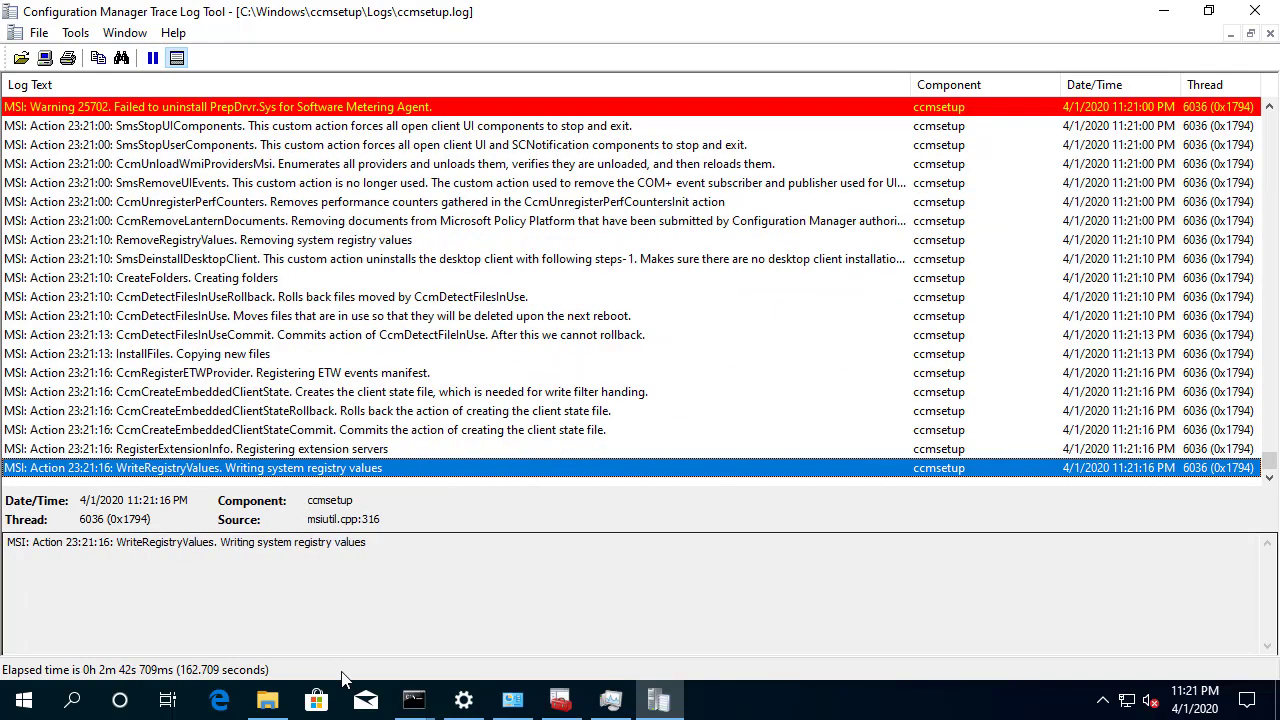
Step: Snap ccmsetup.log to the left half of the screen and open the C:\Windows\CCM\Logs folder beside it
left_click_drag(500, 22, 2, 25)
left_click(995, 571)
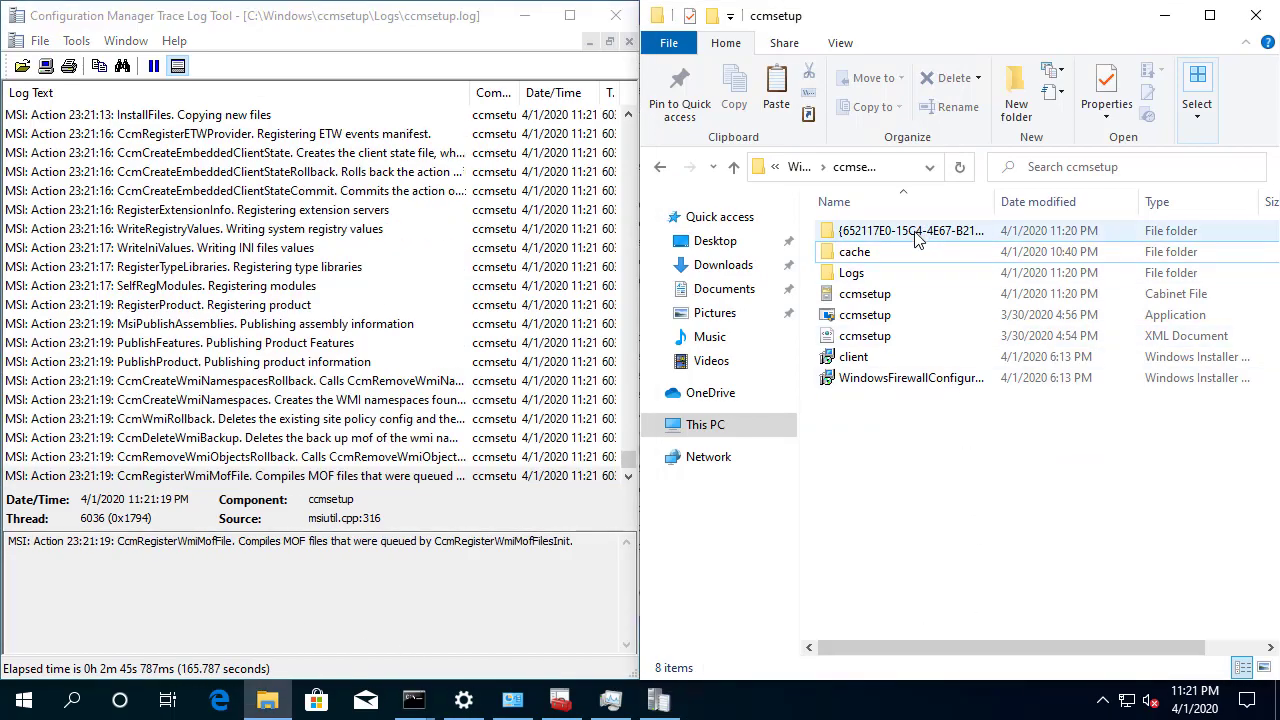
left_click(870, 276)
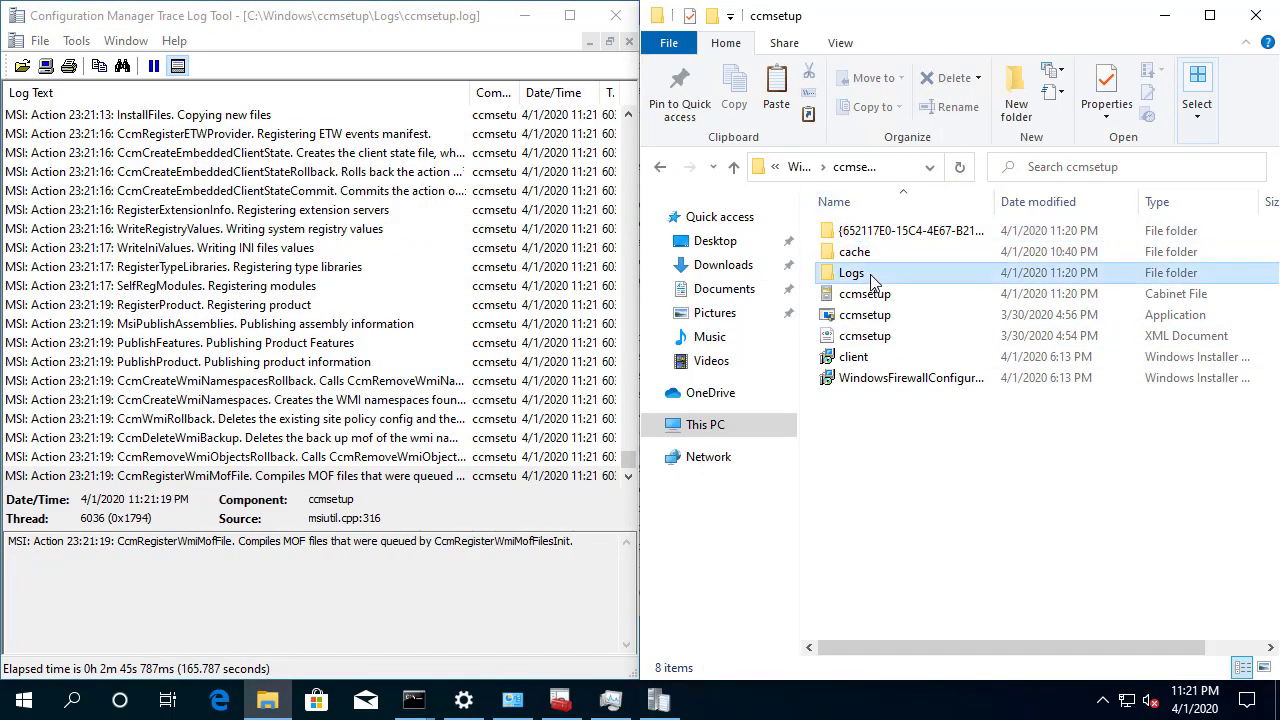
left_click(800, 168)
double_click(874, 420)
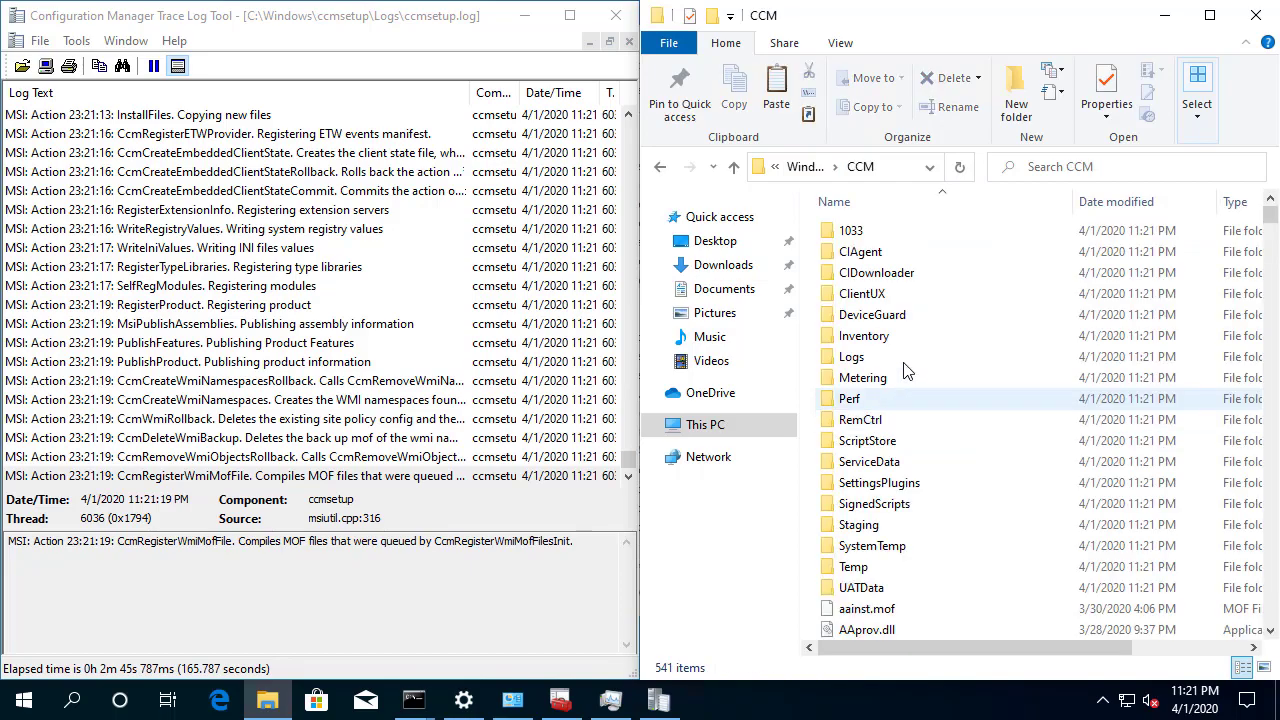
double_click(866, 358)
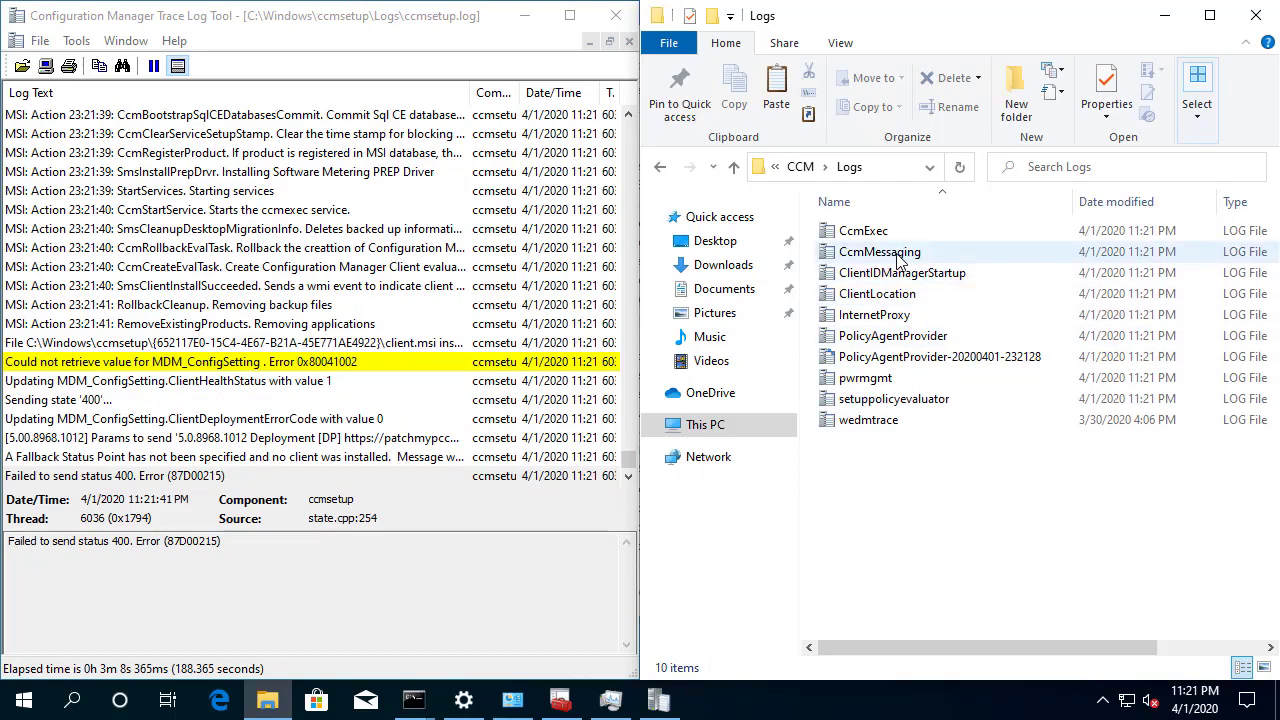
Step: Open the CcmMessaging and ClientIDManagerStartup logs and arrange them side by side
double_click(898, 259)
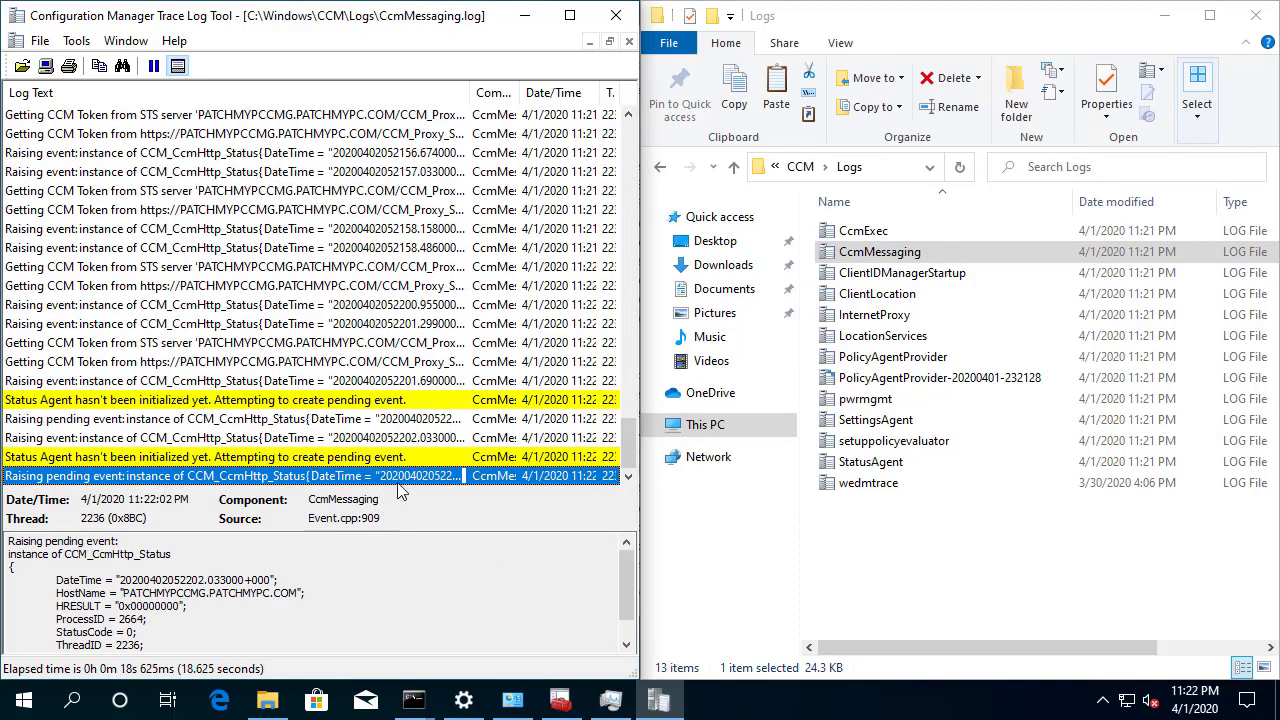
double_click(913, 318)
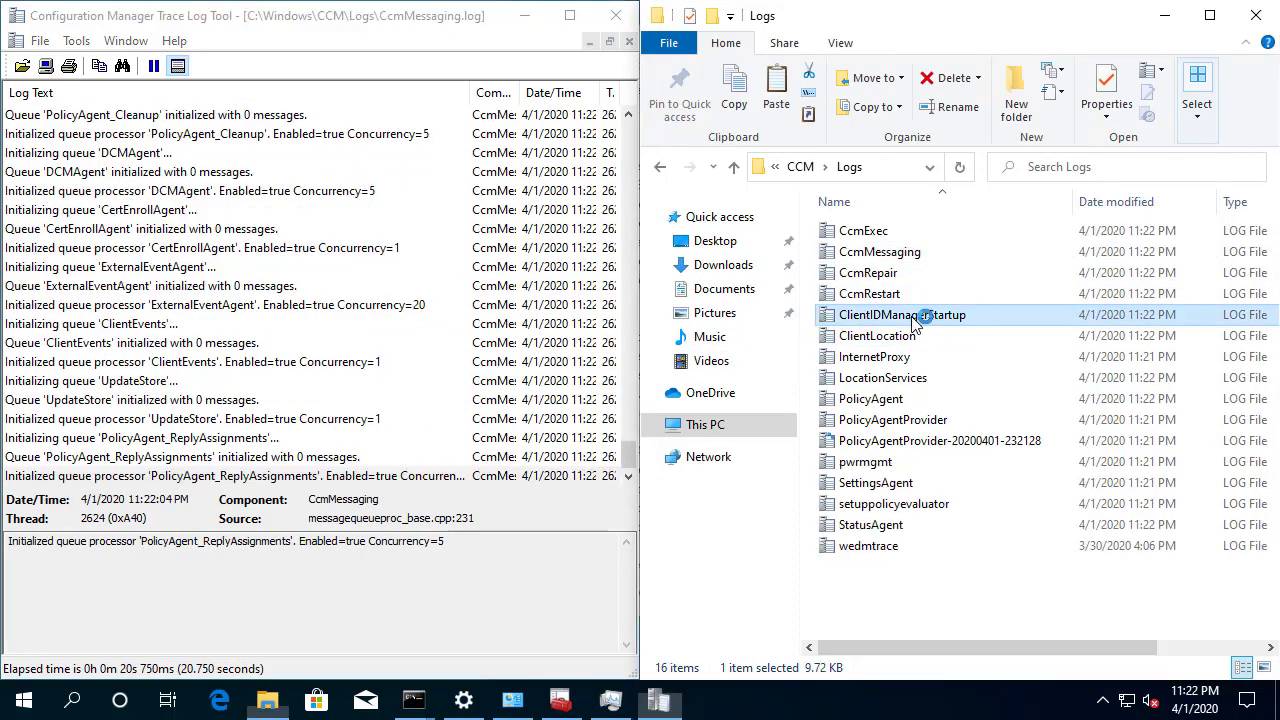
key("super+Right")
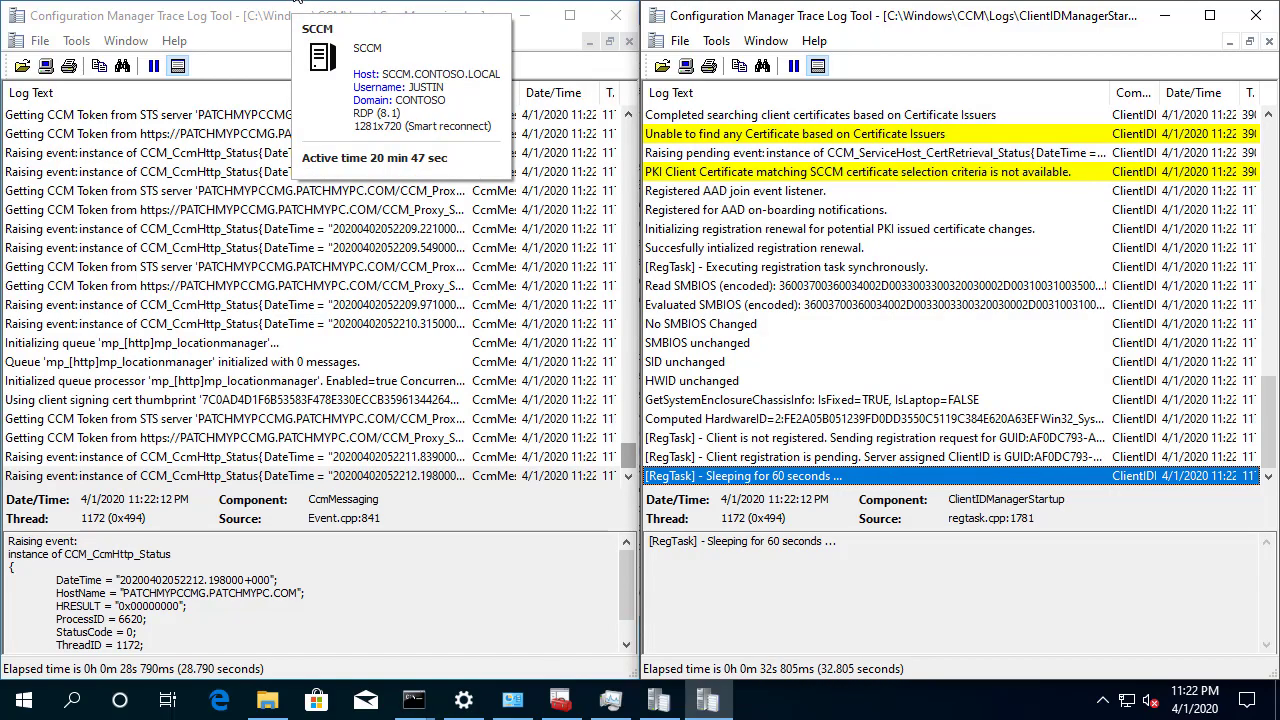
Step: Switch to the SCCM site server and open the D:\SMS_CCM\Logs folder in File Explorer
left_click(297, 3)
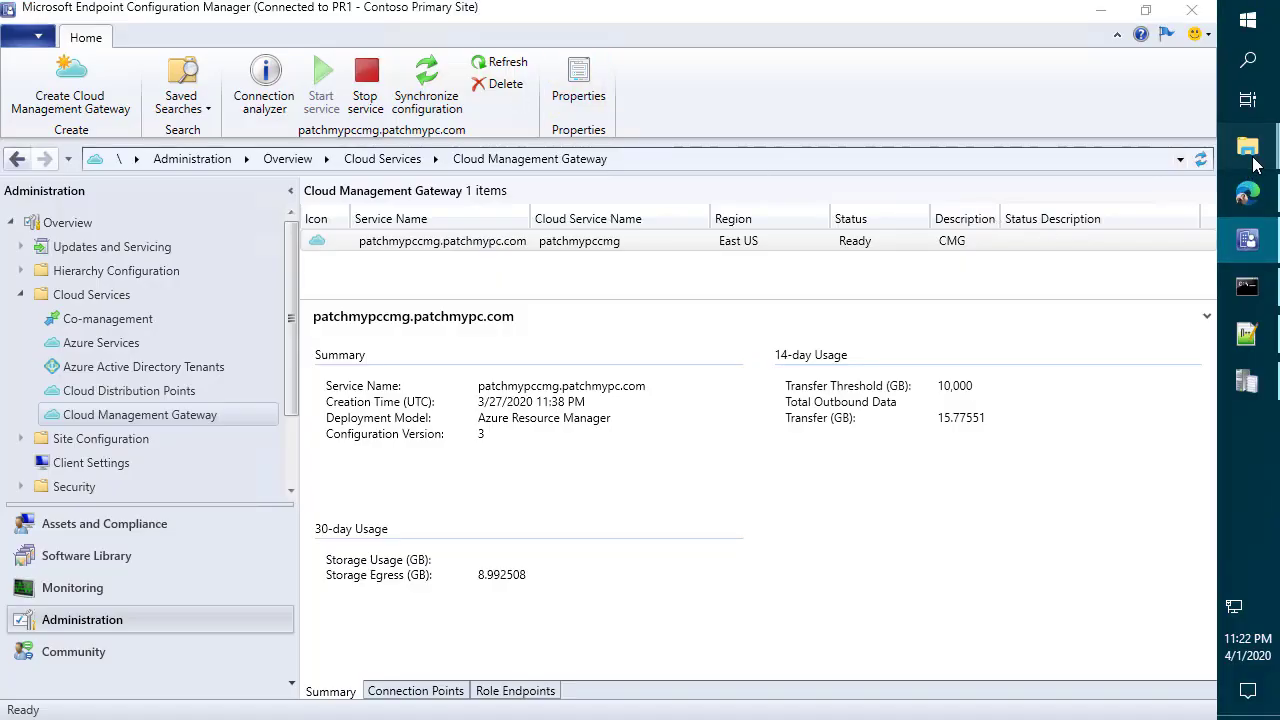
mouse_move(1256, 166)
left_click(1123, 271)
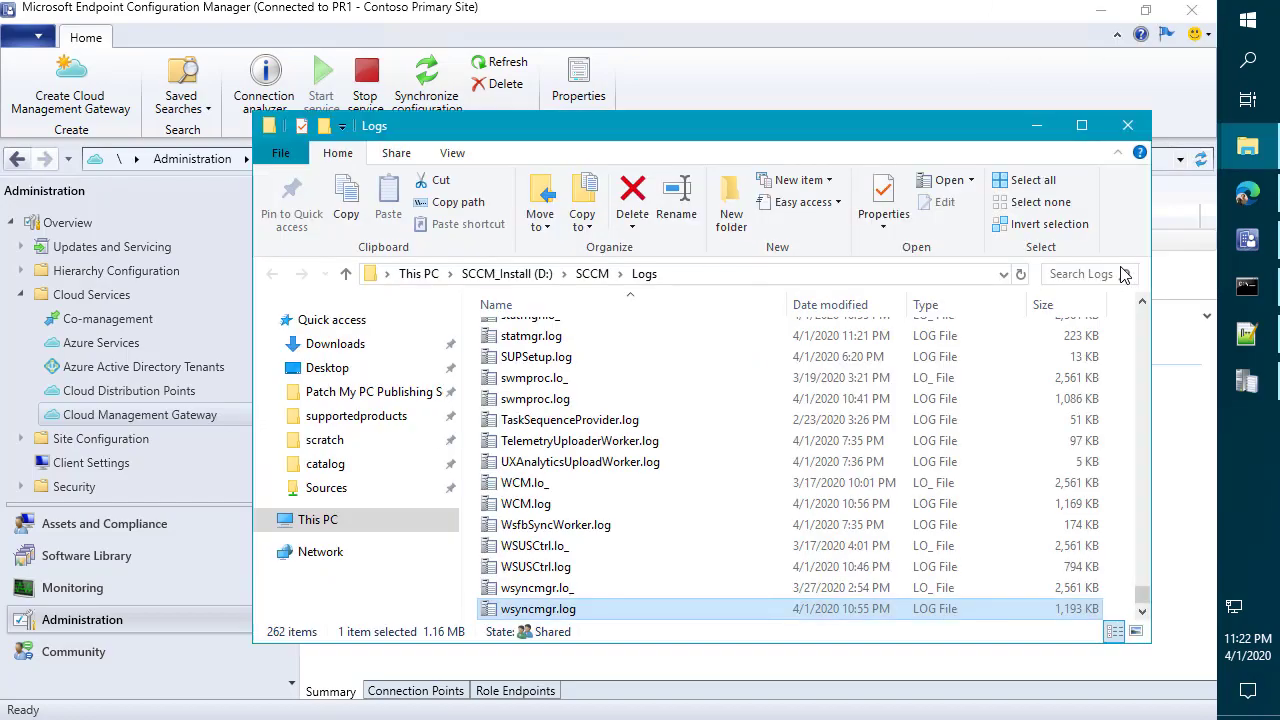
left_click(313, 528)
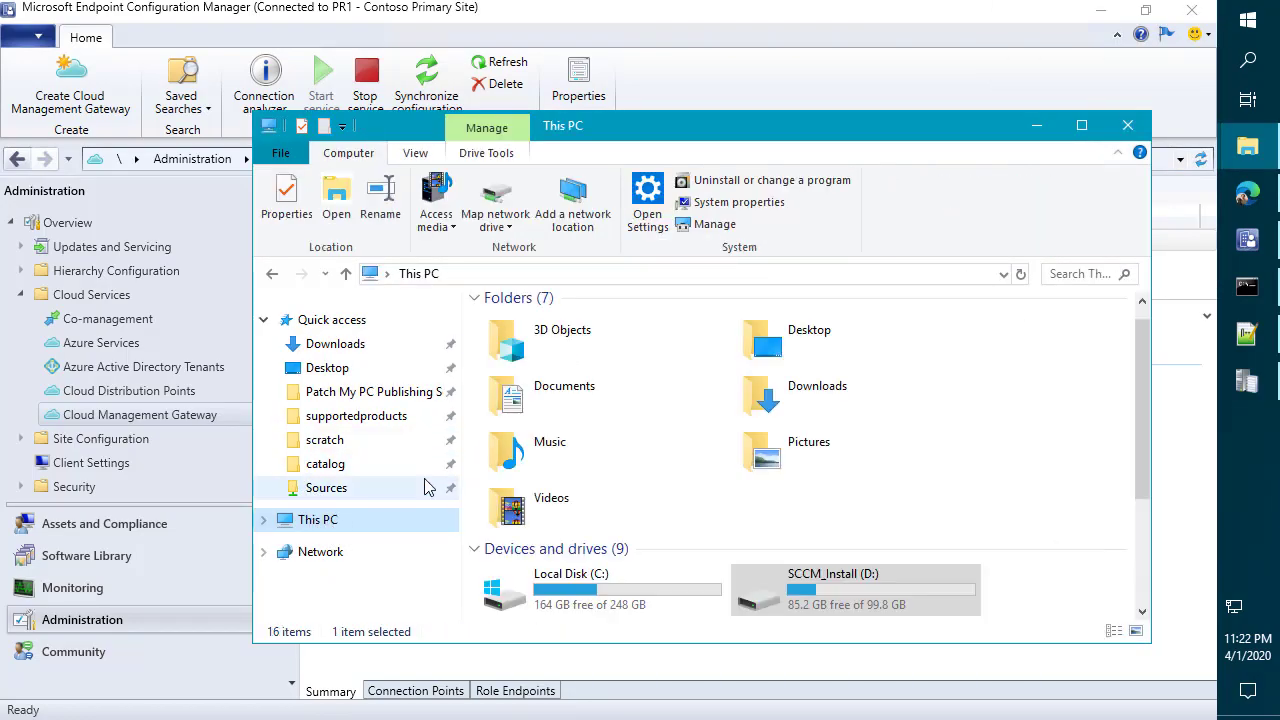
double_click(810, 597)
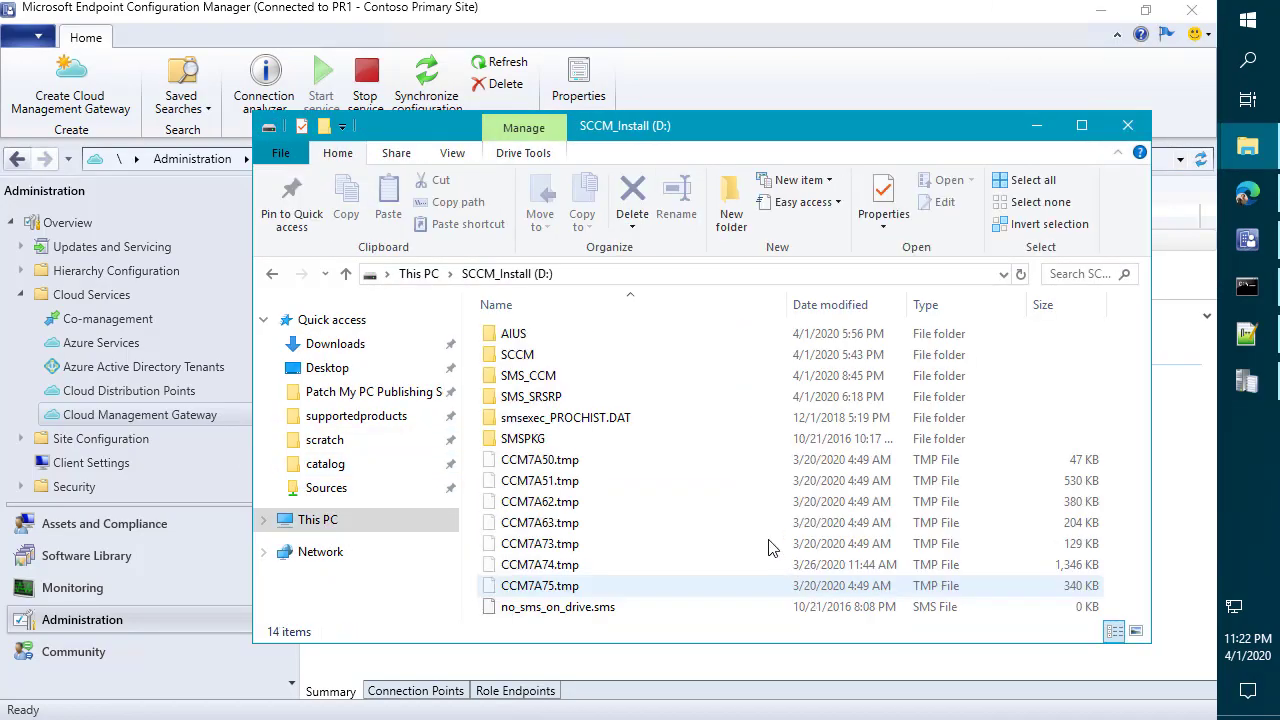
double_click(567, 380)
scroll(560, 443, "down", 2)
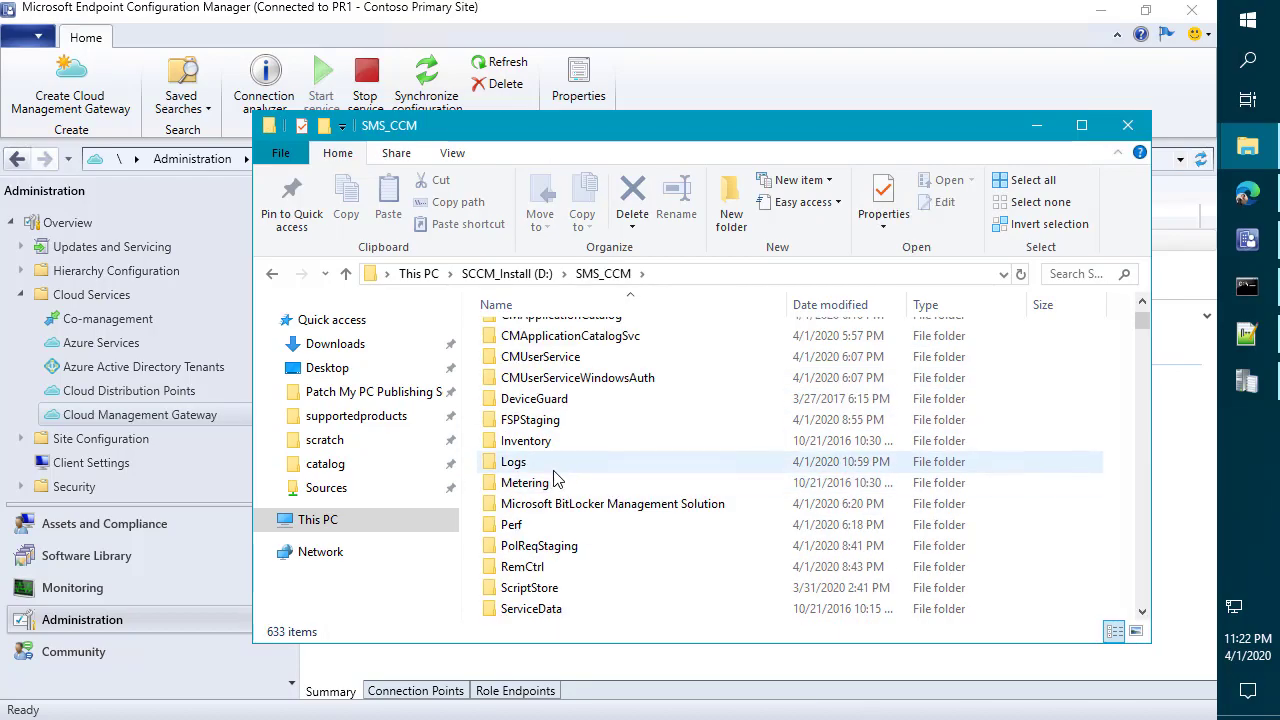
double_click(560, 468)
Step: Open MP_RegistrationManager.log in a maximized window and view the latest entry about the DDR written for the client
type("mp")
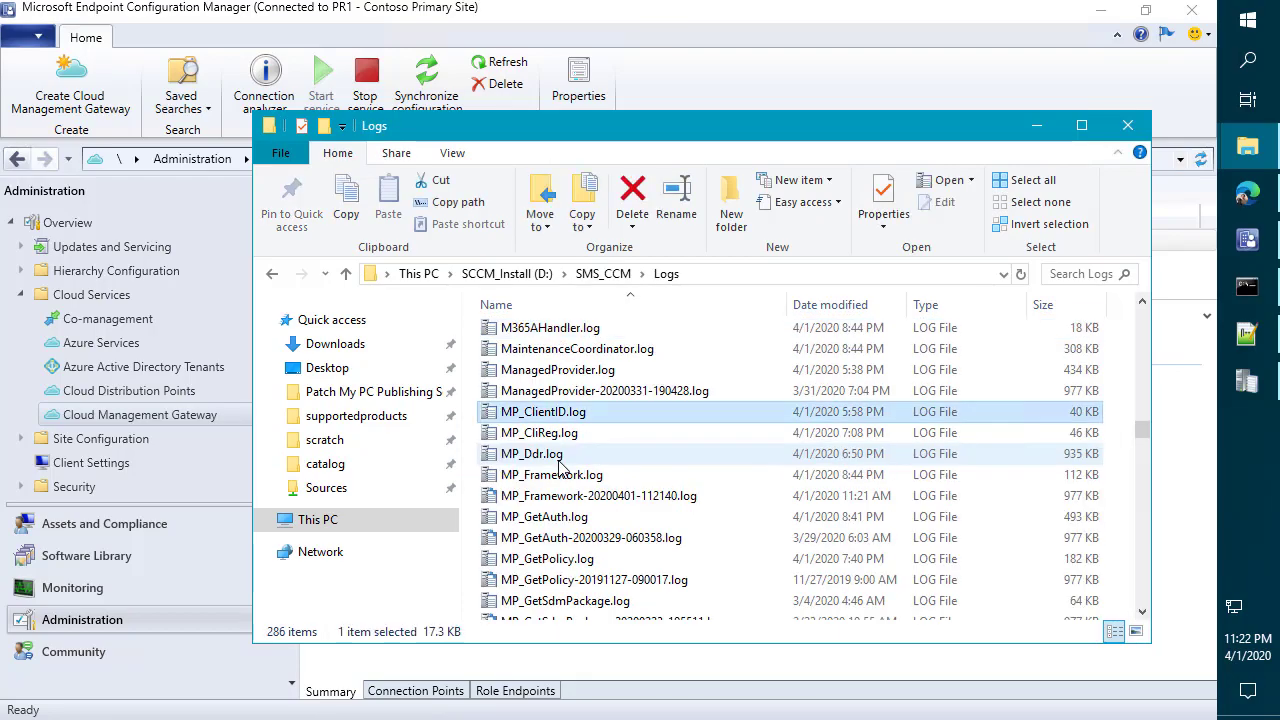
scroll(560, 465, "down", 6)
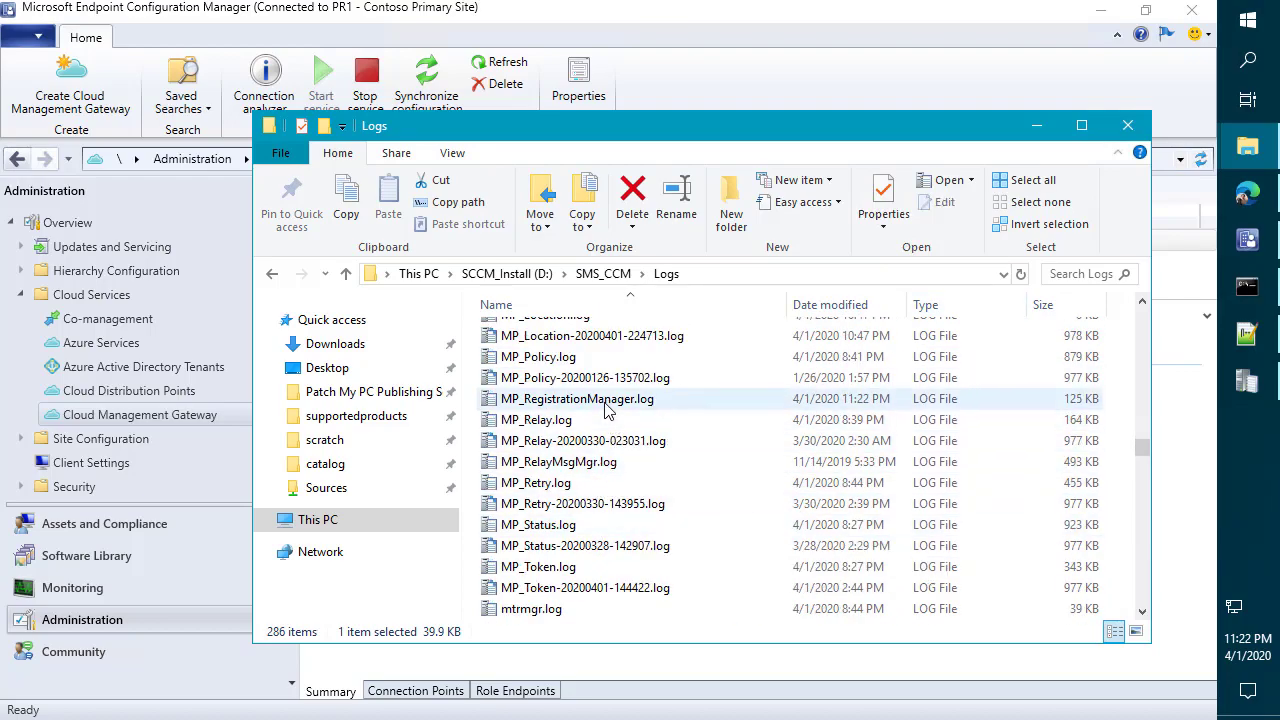
double_click(527, 399)
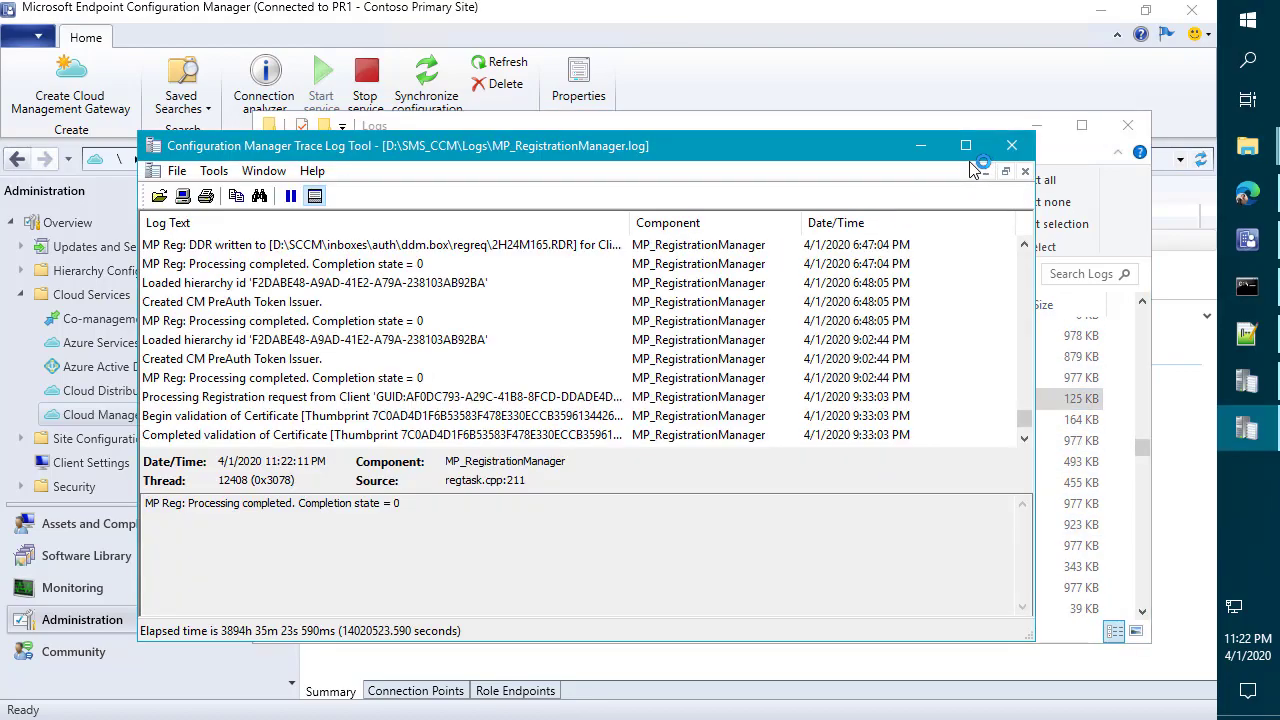
left_click(965, 145)
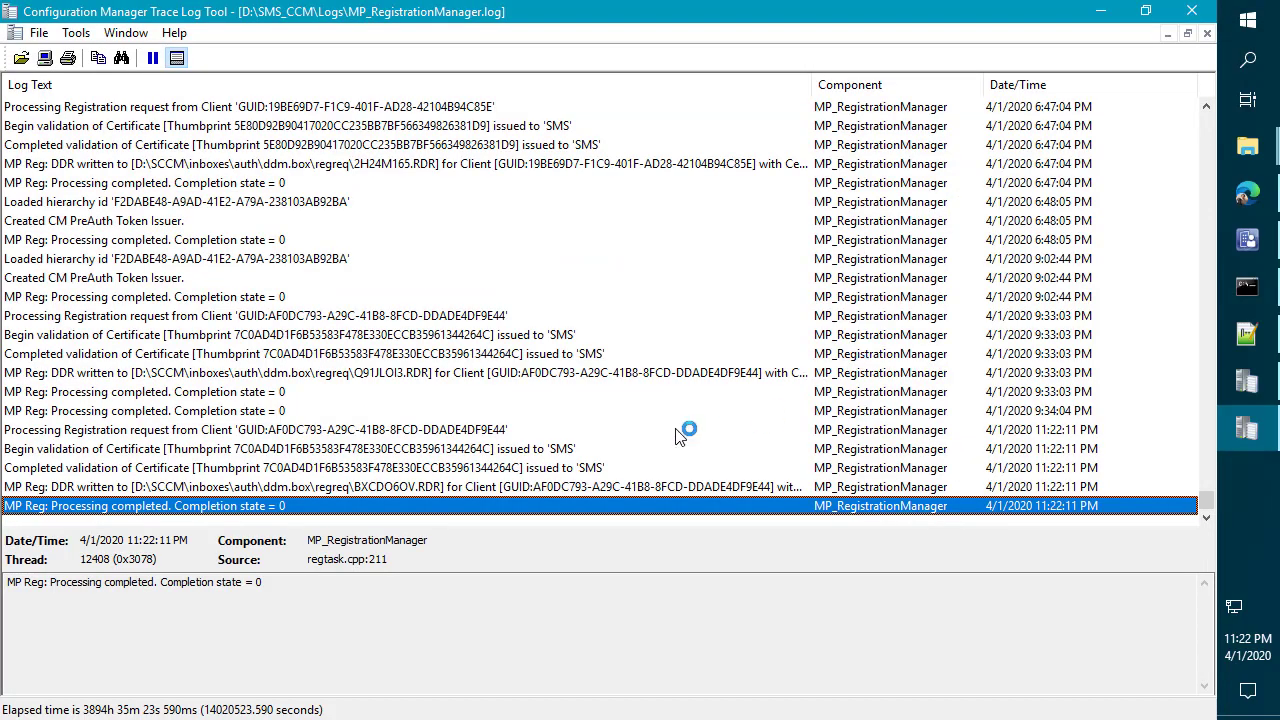
left_click(493, 490)
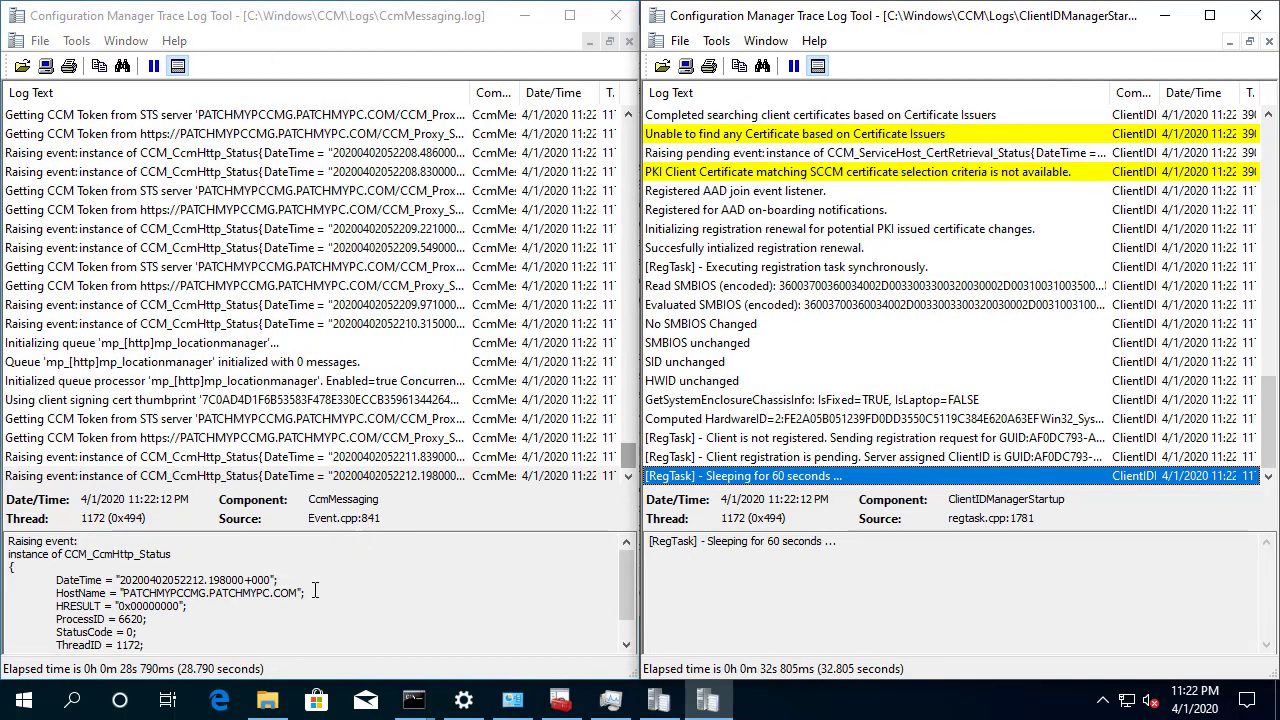
Step: Compare the client GUID in ClientIDManagerStartup.log's registration entries with the one in the server's MP_RegistrationManager.log DDR entry
left_click(889, 458)
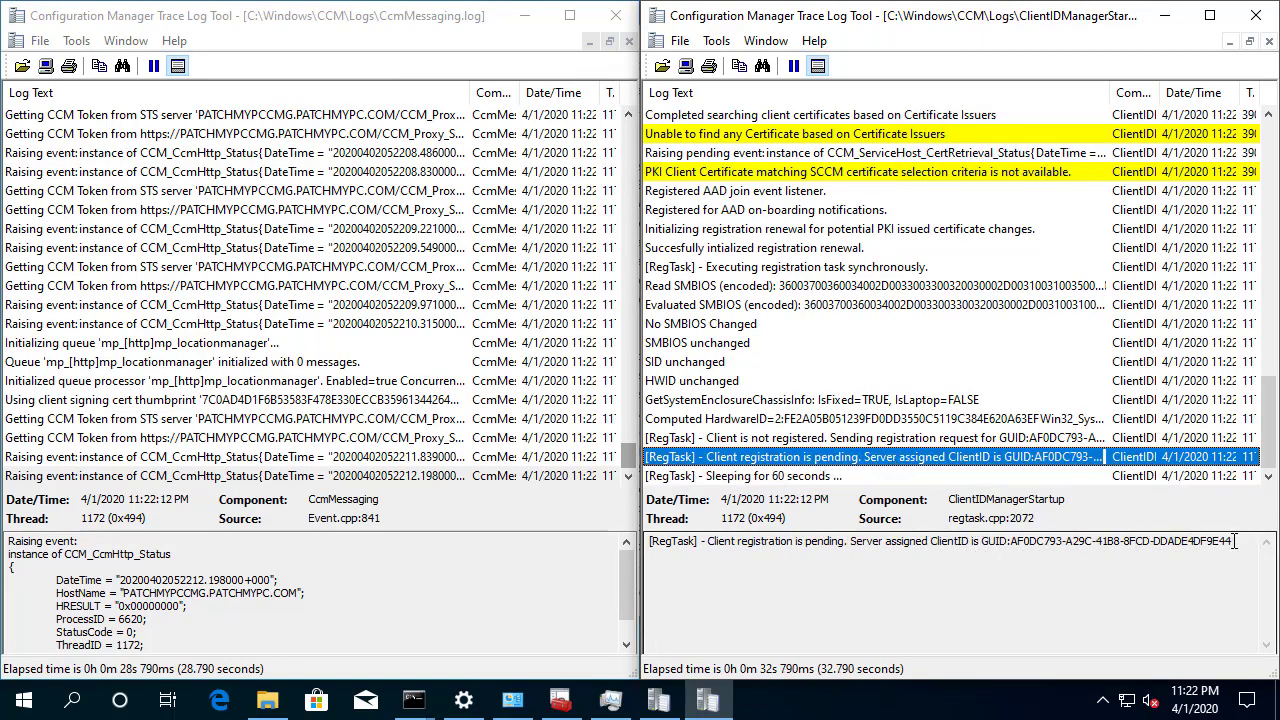
left_click_drag(1216, 541, 1228, 541)
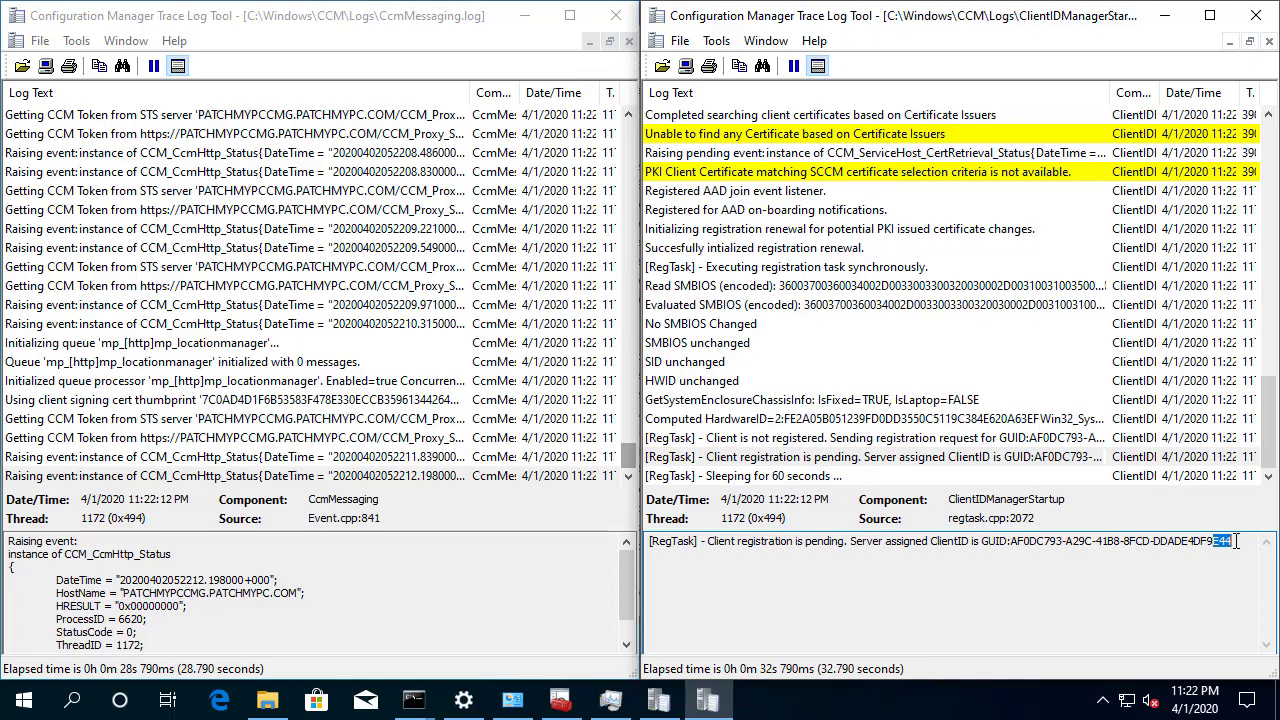
left_click(1036, 440)
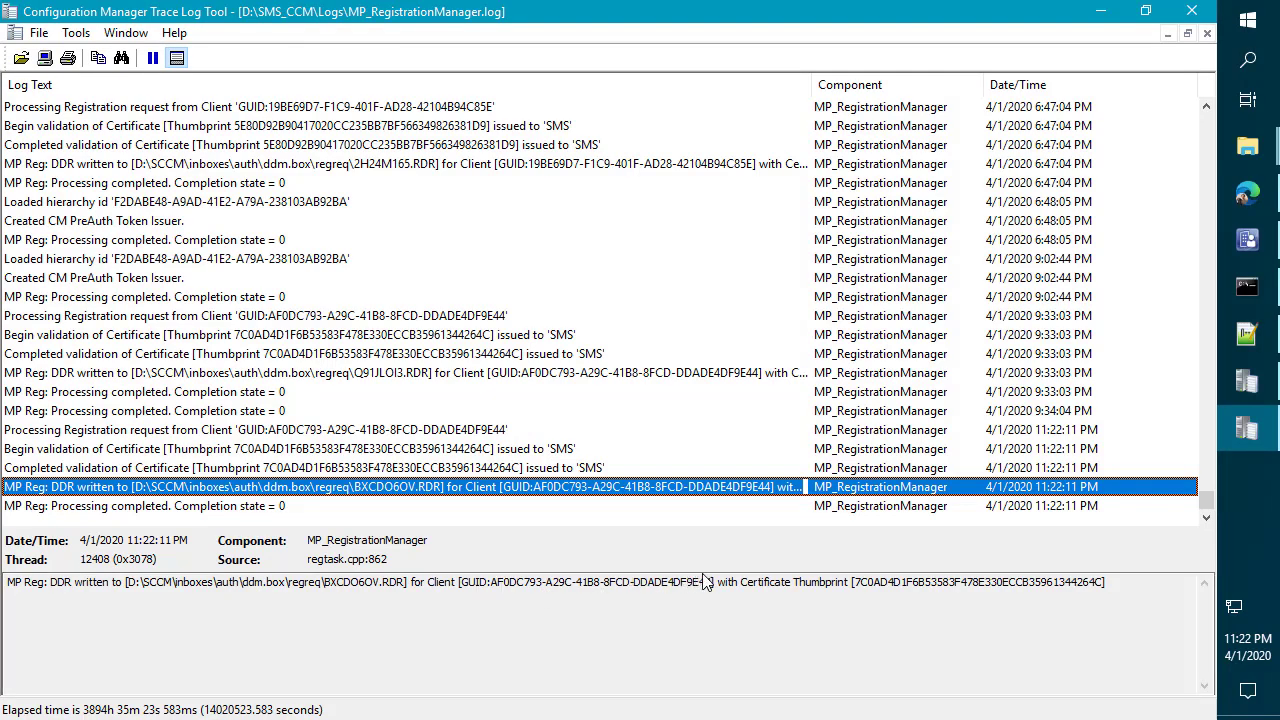
left_click_drag(694, 582, 716, 582)
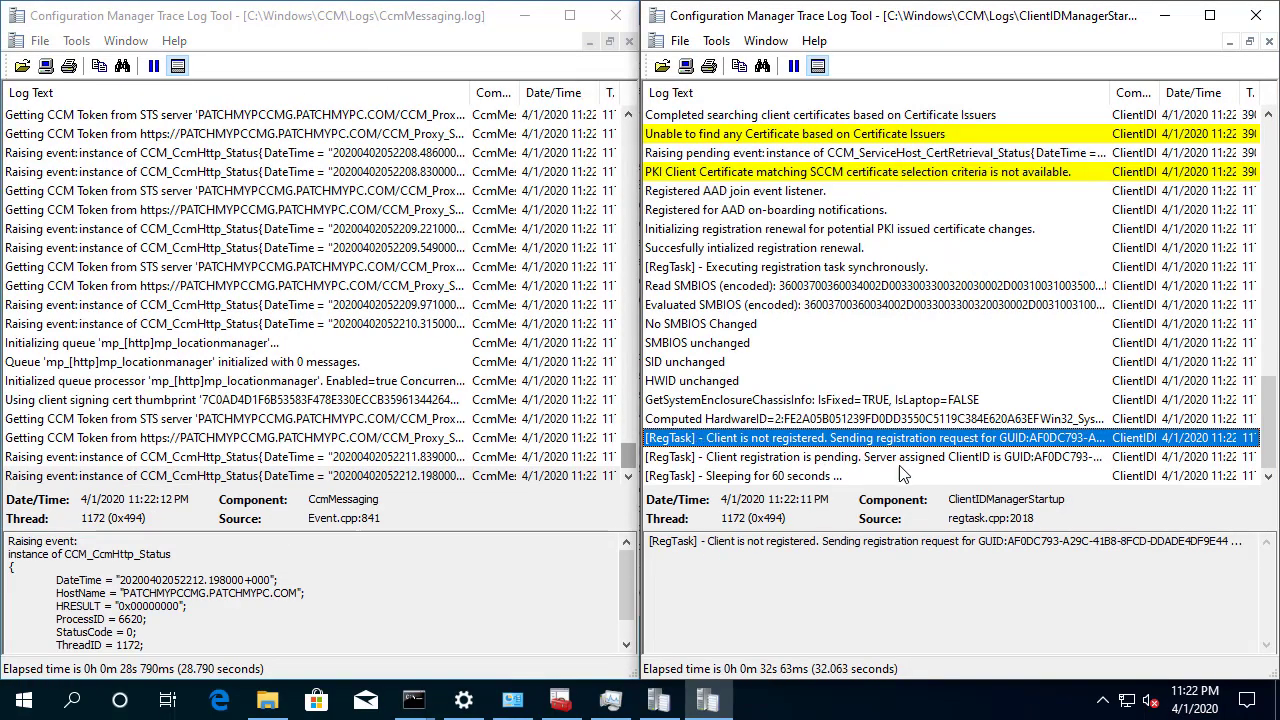
Step: Check the last ClientIDManagerStartup.log entry, then open PolicyAgent.log from the CCM Logs folder and place it beside CcmMessaging.log
left_click(902, 386)
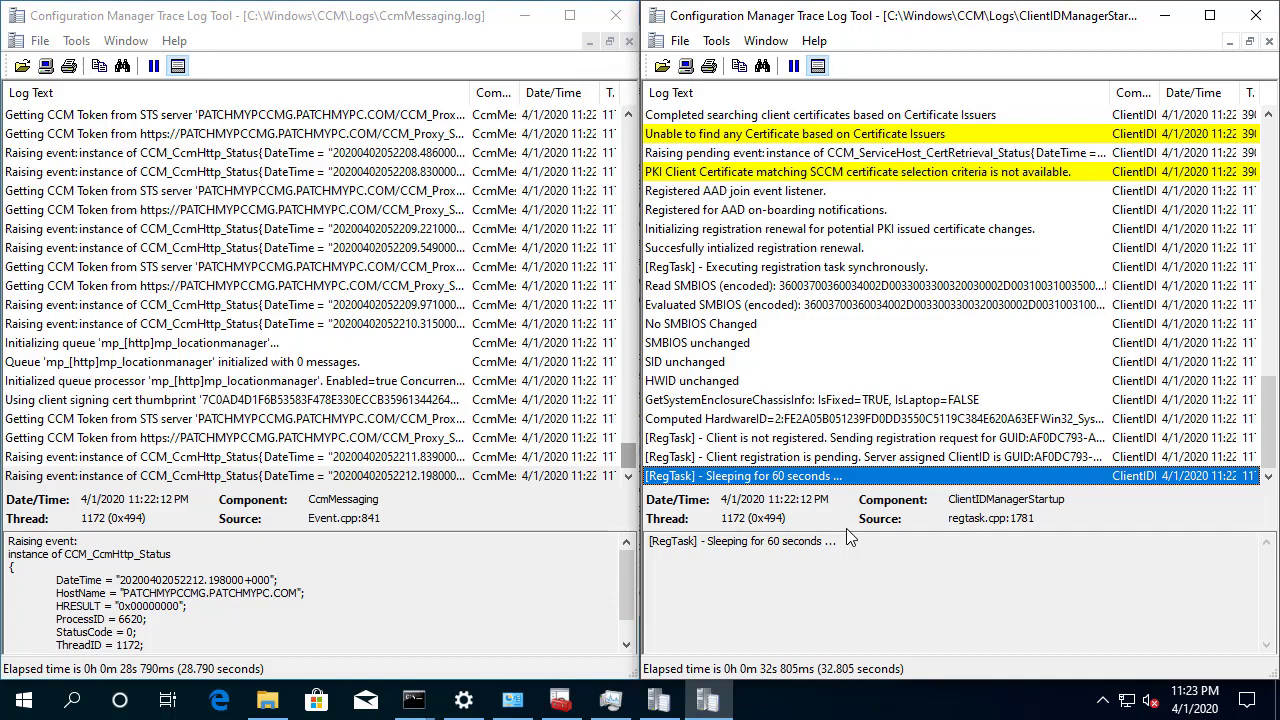
left_click(267, 700)
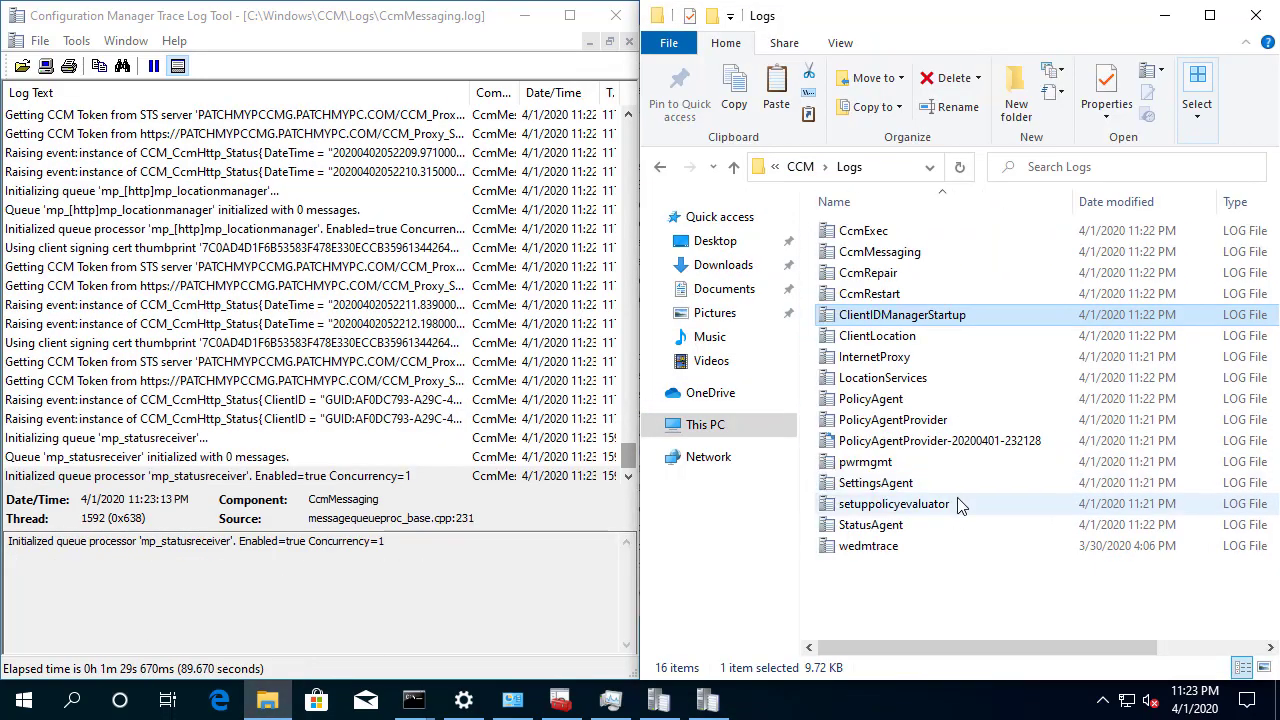
scroll(960, 440, "down", 2)
left_click(953, 405)
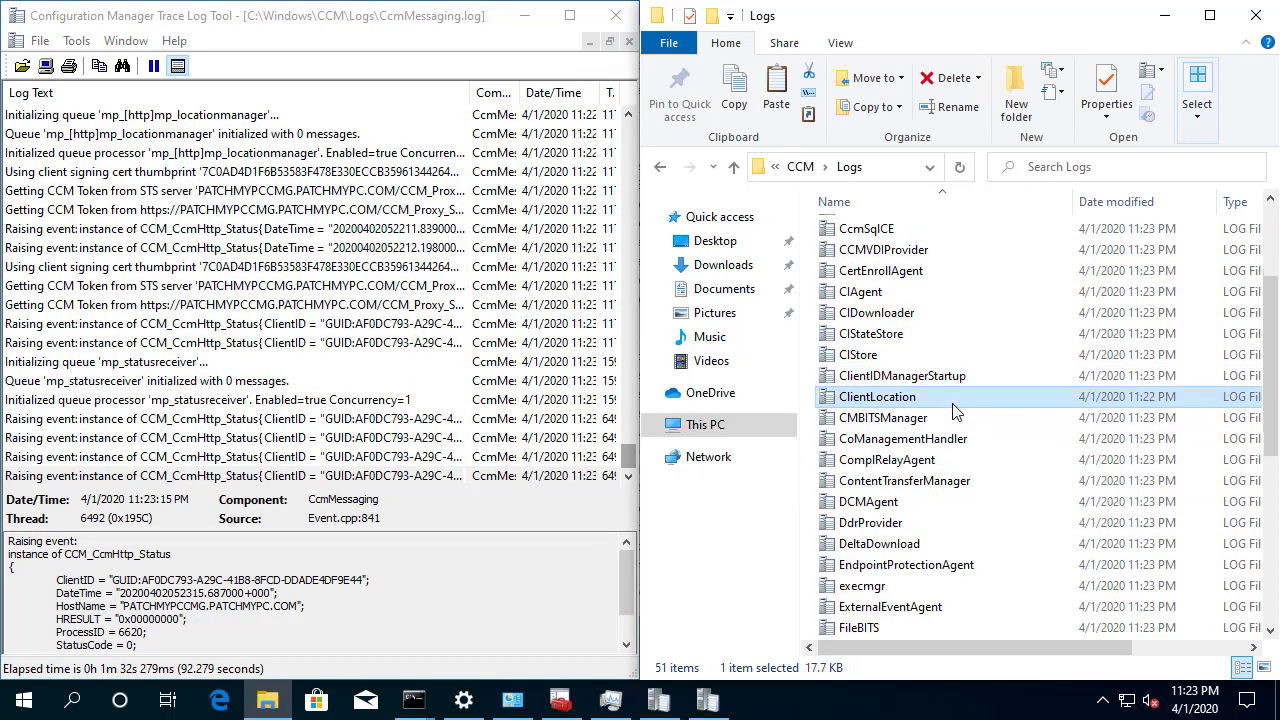
scroll(953, 410, "down", 10)
double_click(880, 287)
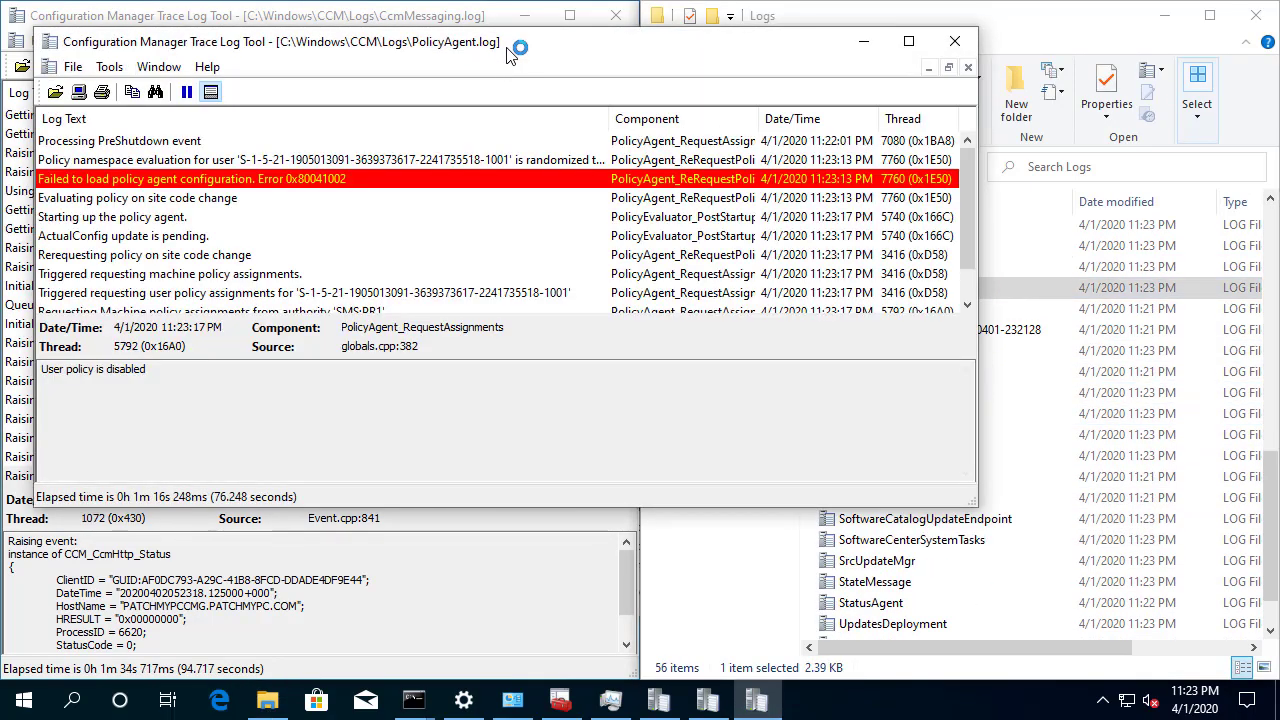
left_click_drag(560, 42, 11, 89)
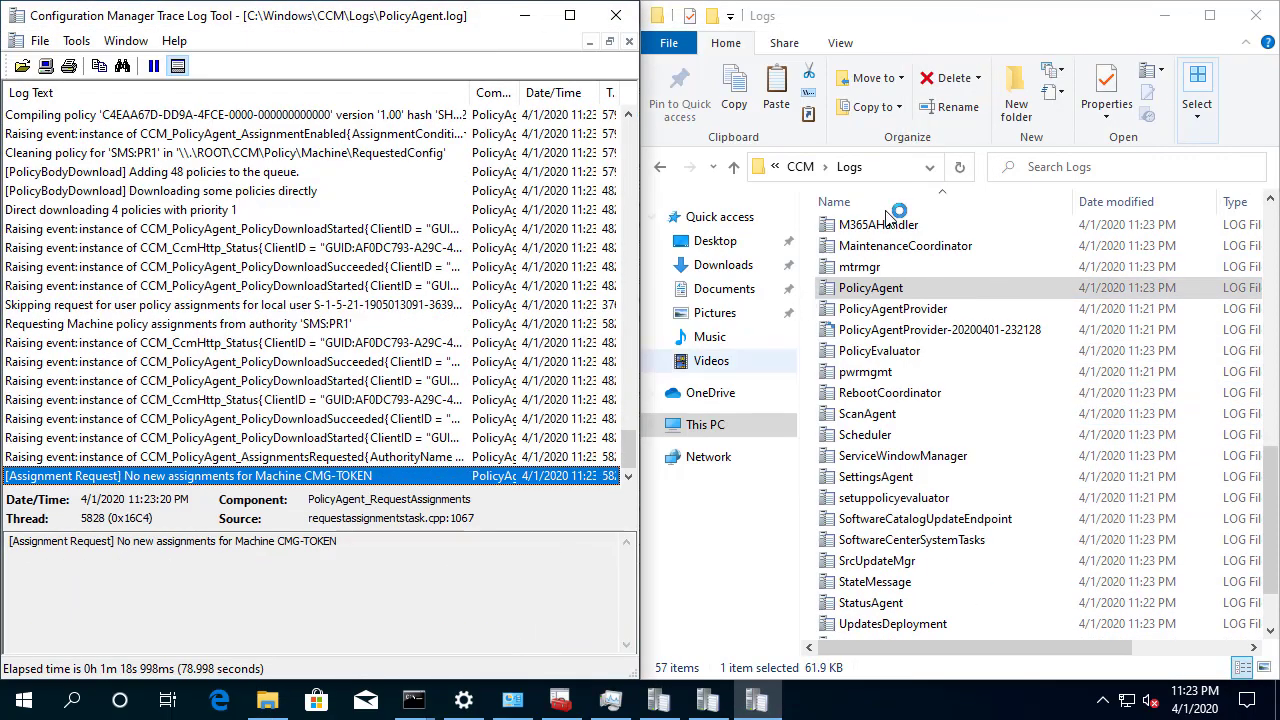
left_click_drag(447, 32, 1278, 200)
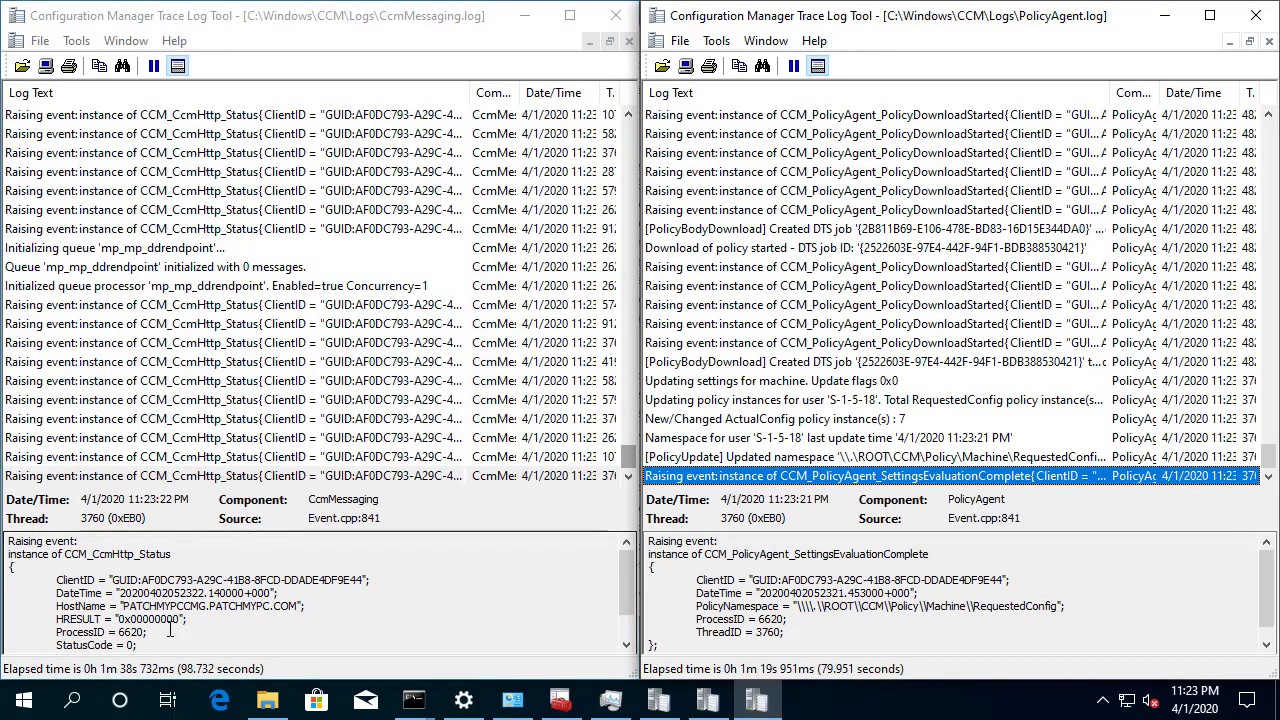
Step: Check the HostName in CcmMessaging.log's latest status event, then minimize that log and put PolicyAgent.log in its place
left_click_drag(300, 606, 213, 610)
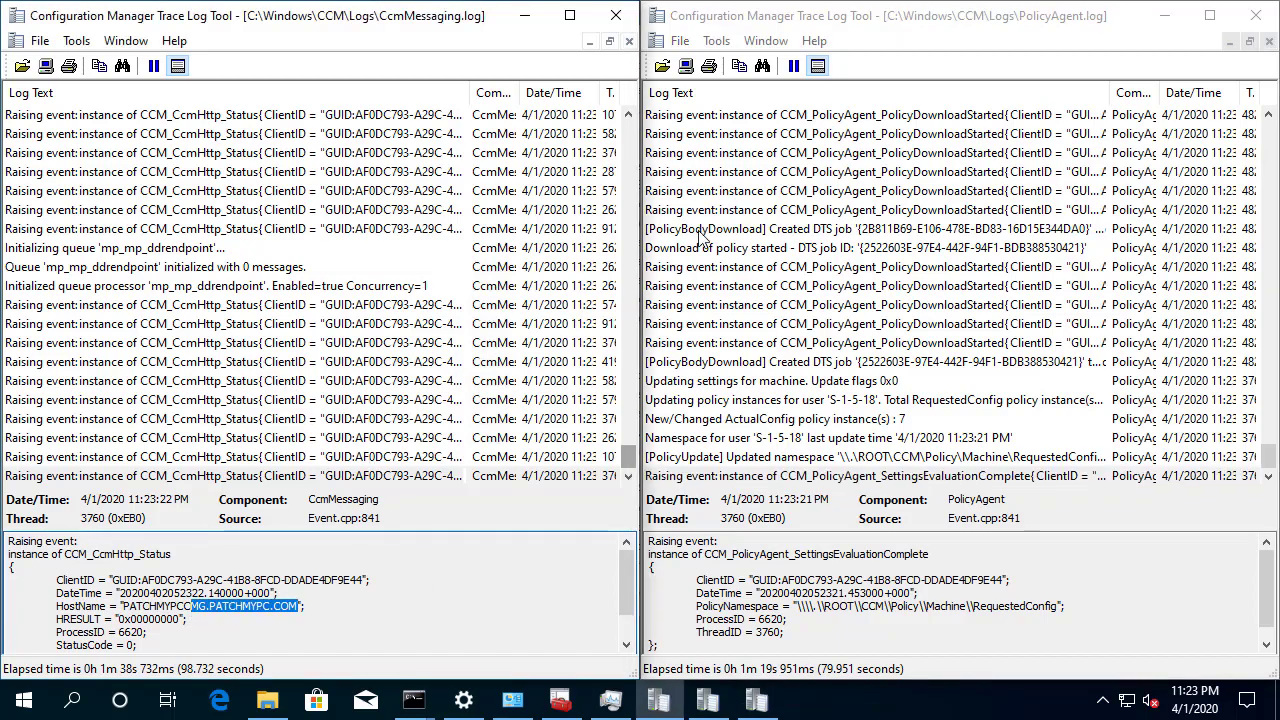
left_click(524, 16)
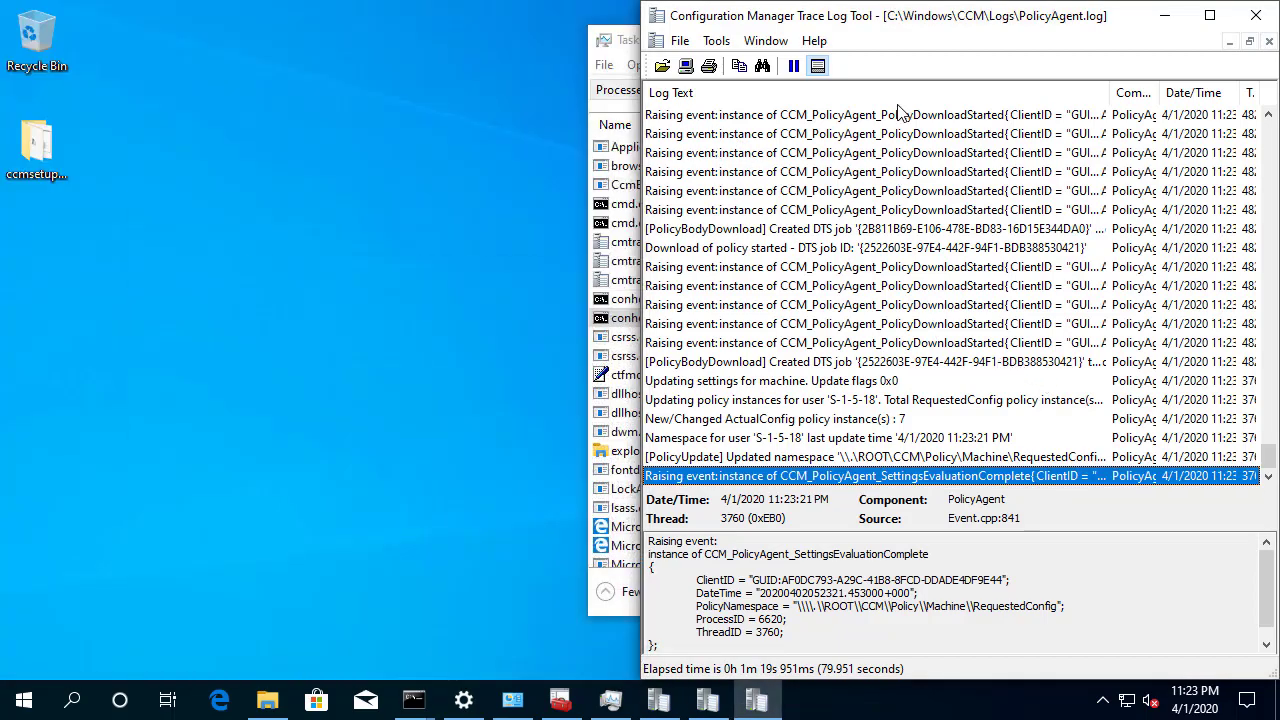
left_click_drag(900, 16, 2, 200)
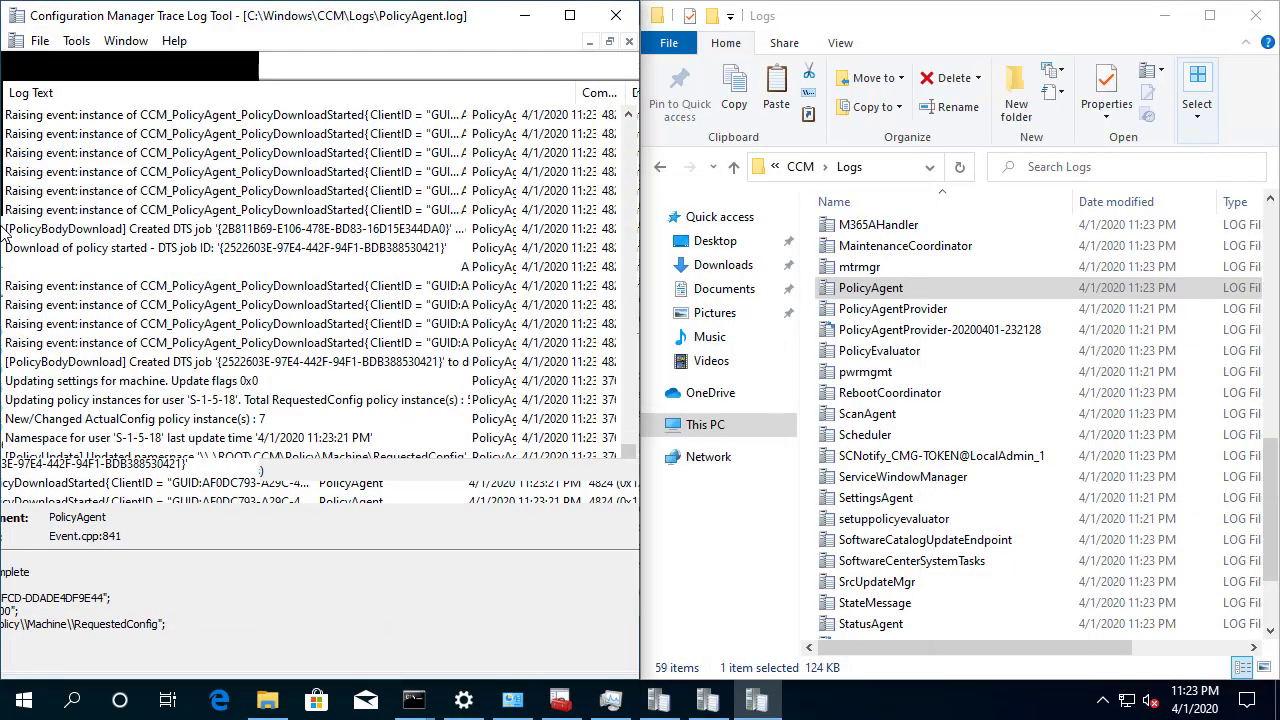
Step: Open PolicyEvaluator.log from the CCM Logs folder, review its policy evaluation entries, and close it
left_click(903, 392)
key("Up")
key("Up")
key("Up")
key("Up")
key("Up")
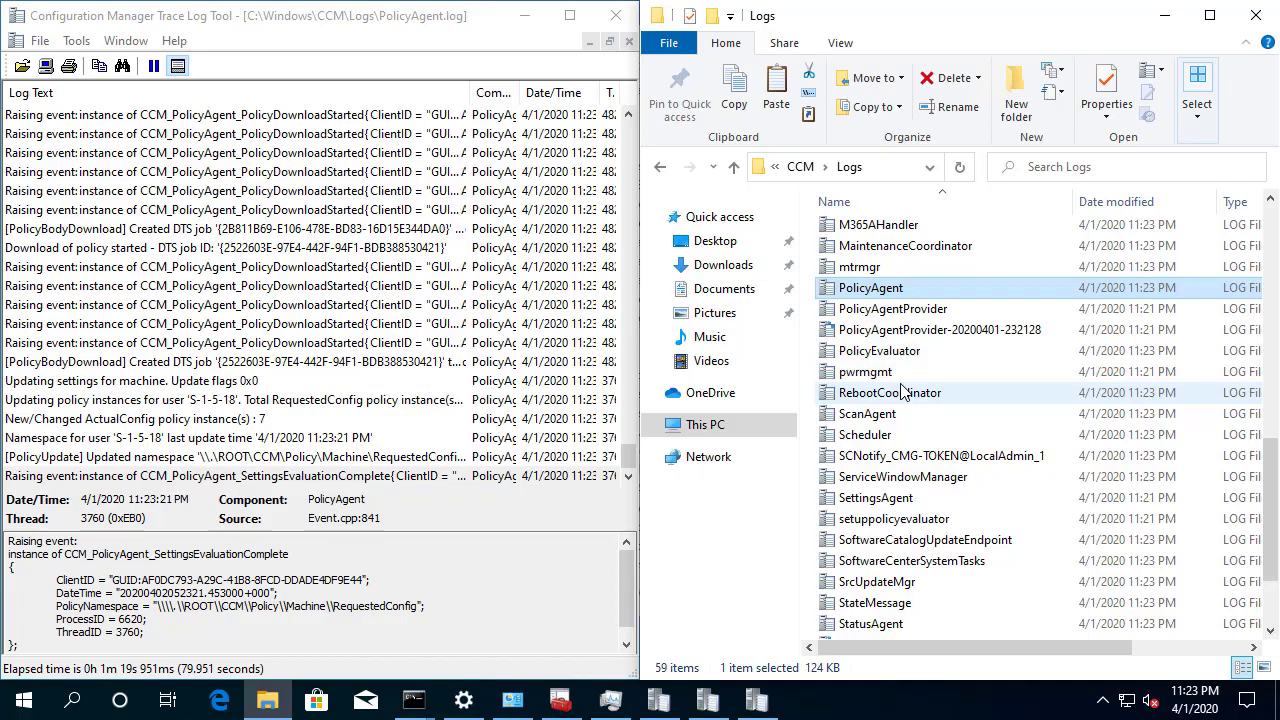
key("Down")
key("Down")
key("Down")
key("Return")
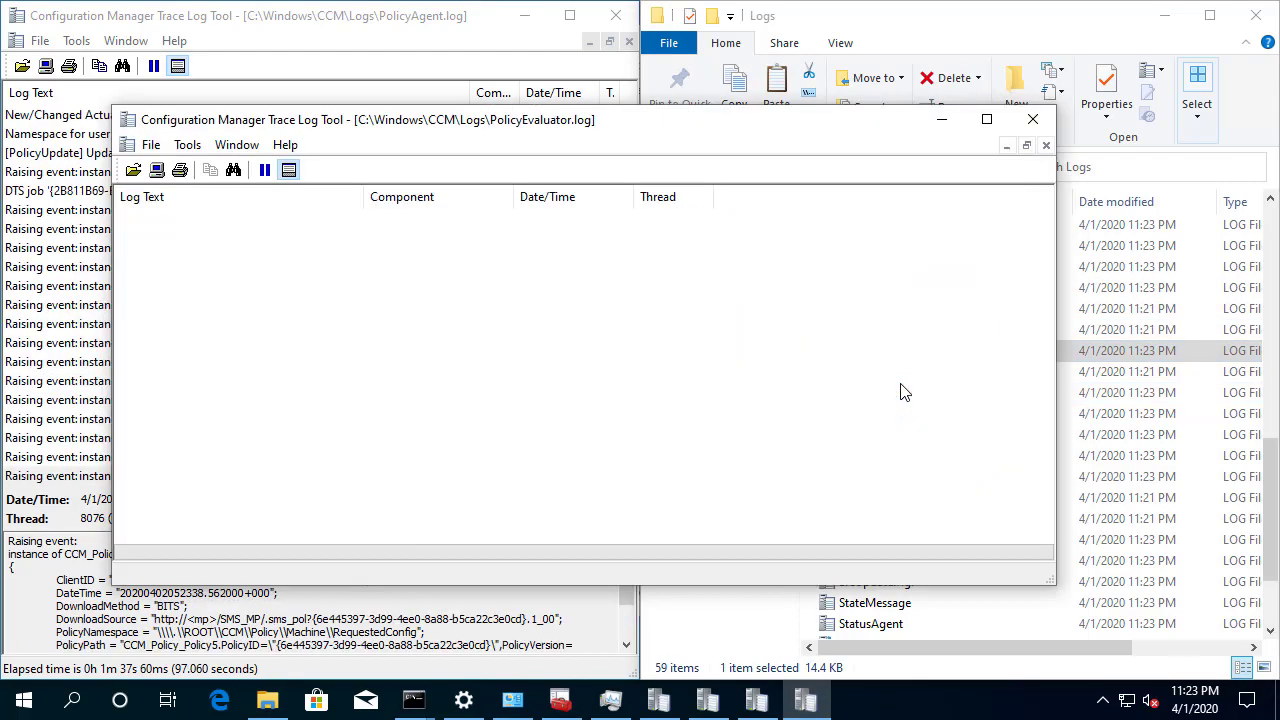
left_click(553, 300)
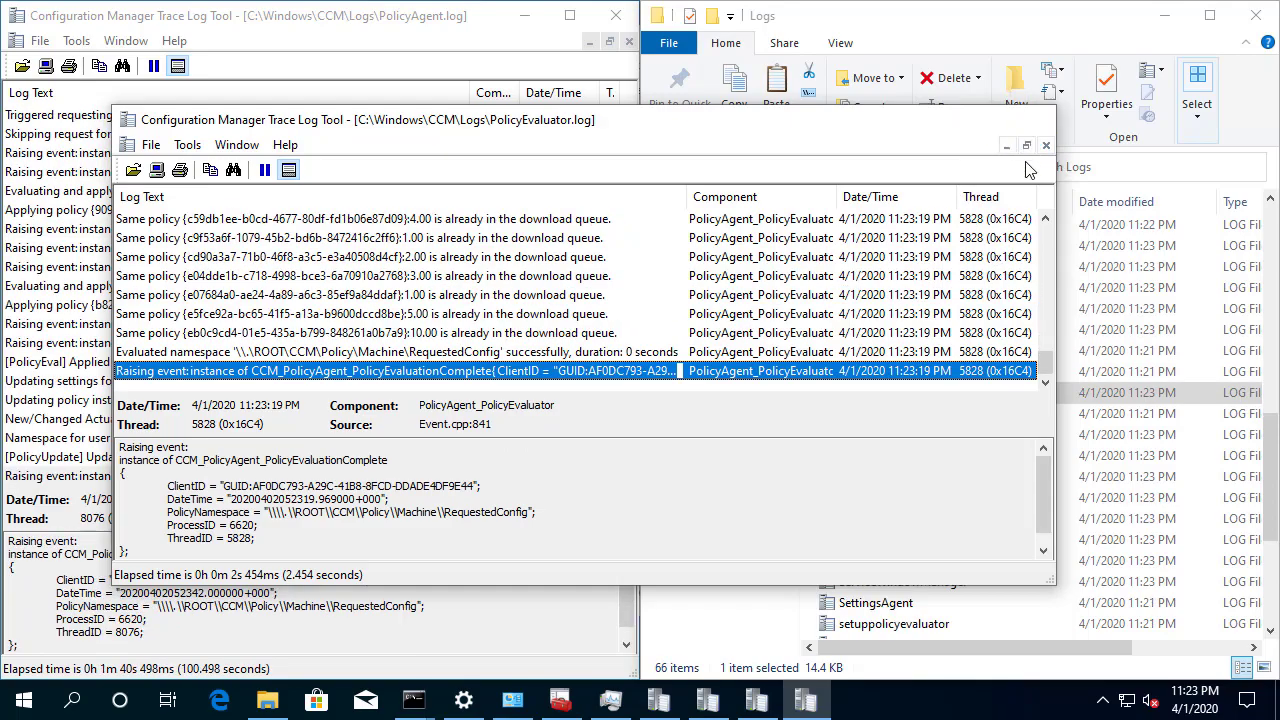
left_click(1033, 120)
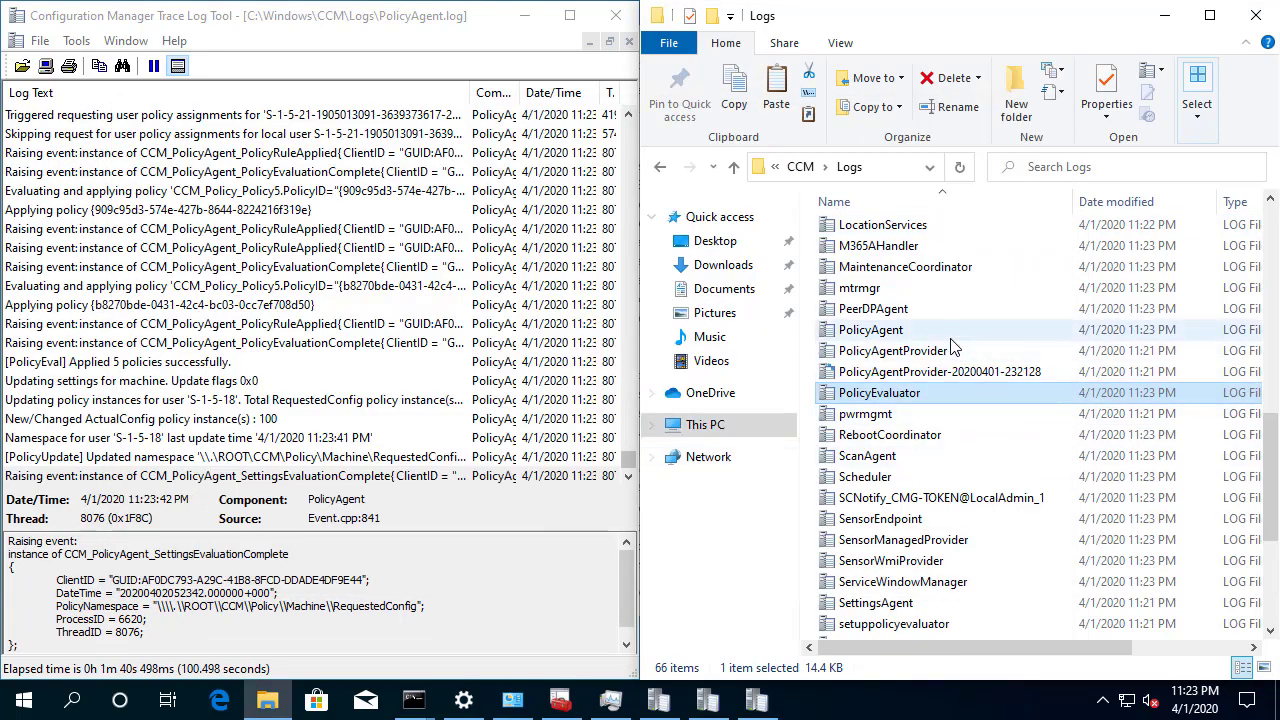
scroll(922, 352, "up", 10)
scroll(930, 390, "down", 6)
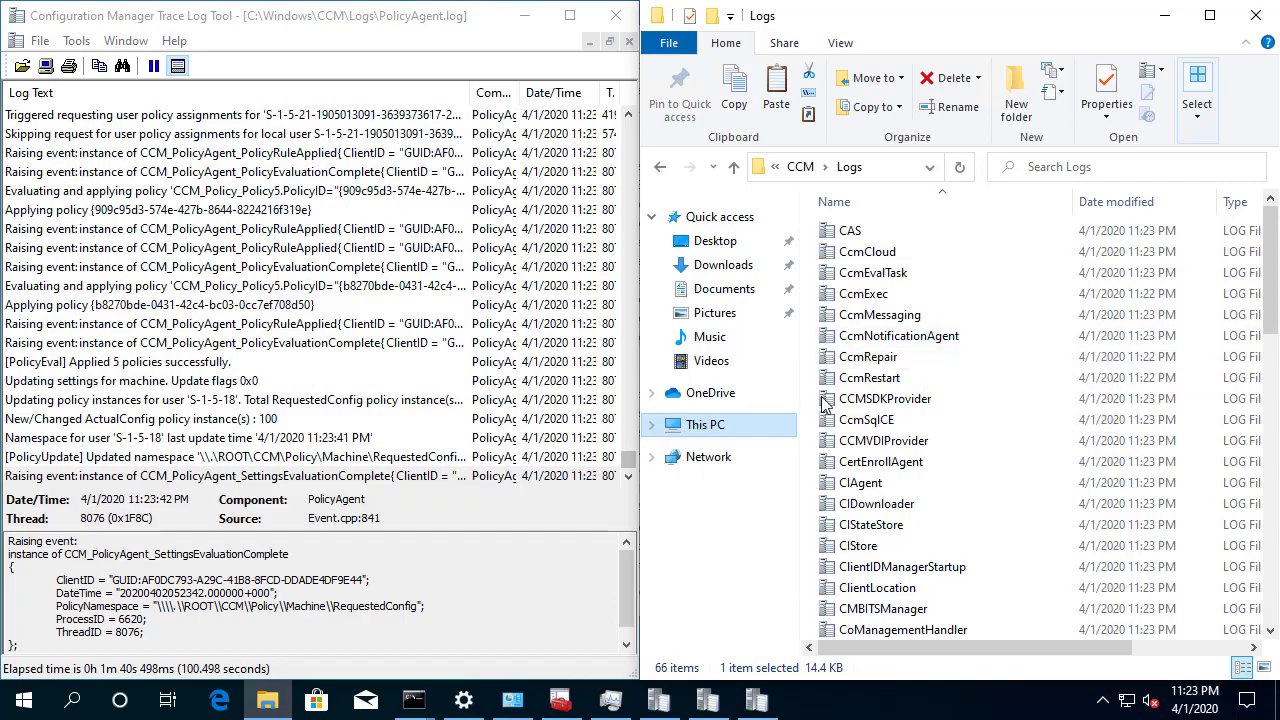
scroll(930, 440, "up", 5)
scroll(920, 447, "up", 1)
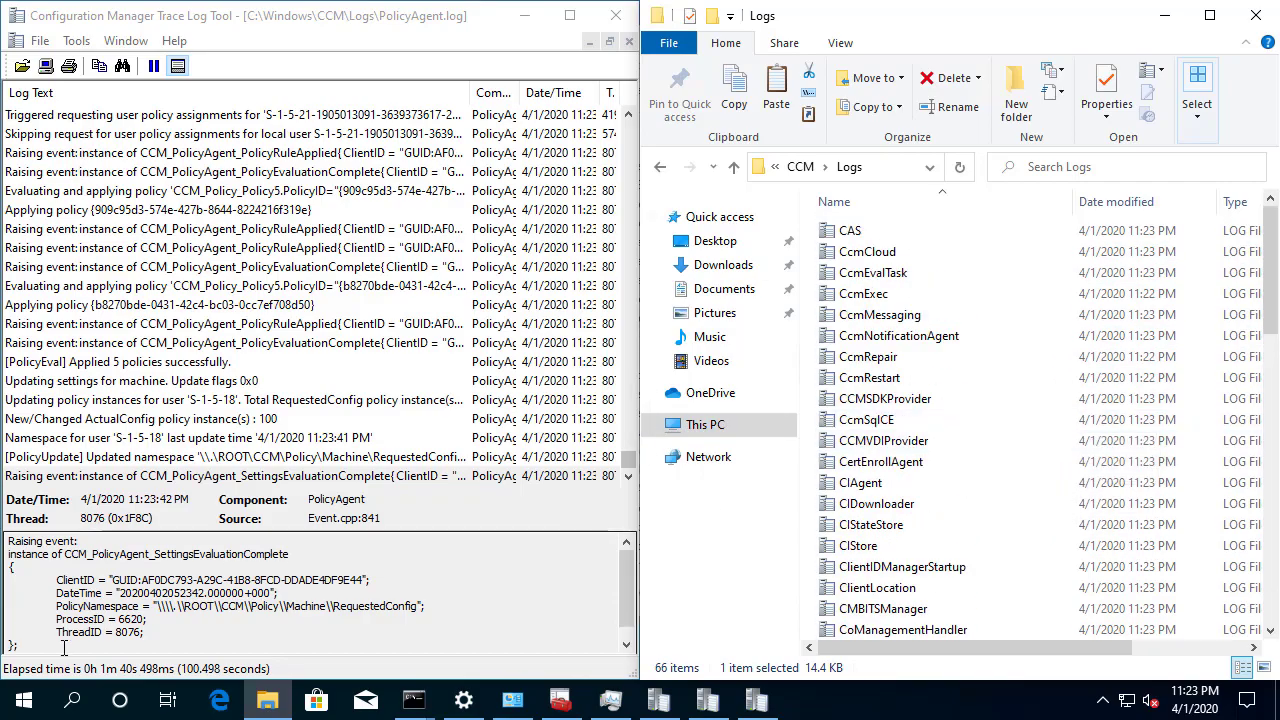
Step: Open the Configuration Manager client properties from Control Panel and display the available client actions
left_click(511, 702)
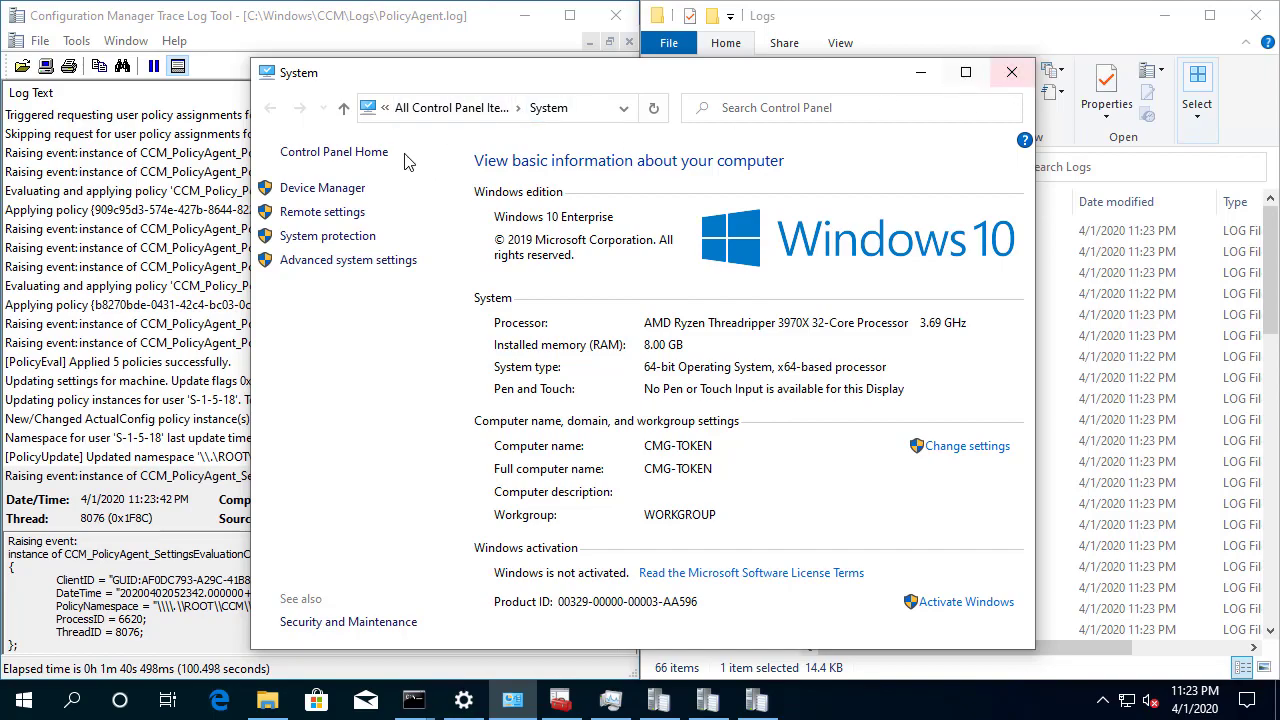
left_click(455, 108)
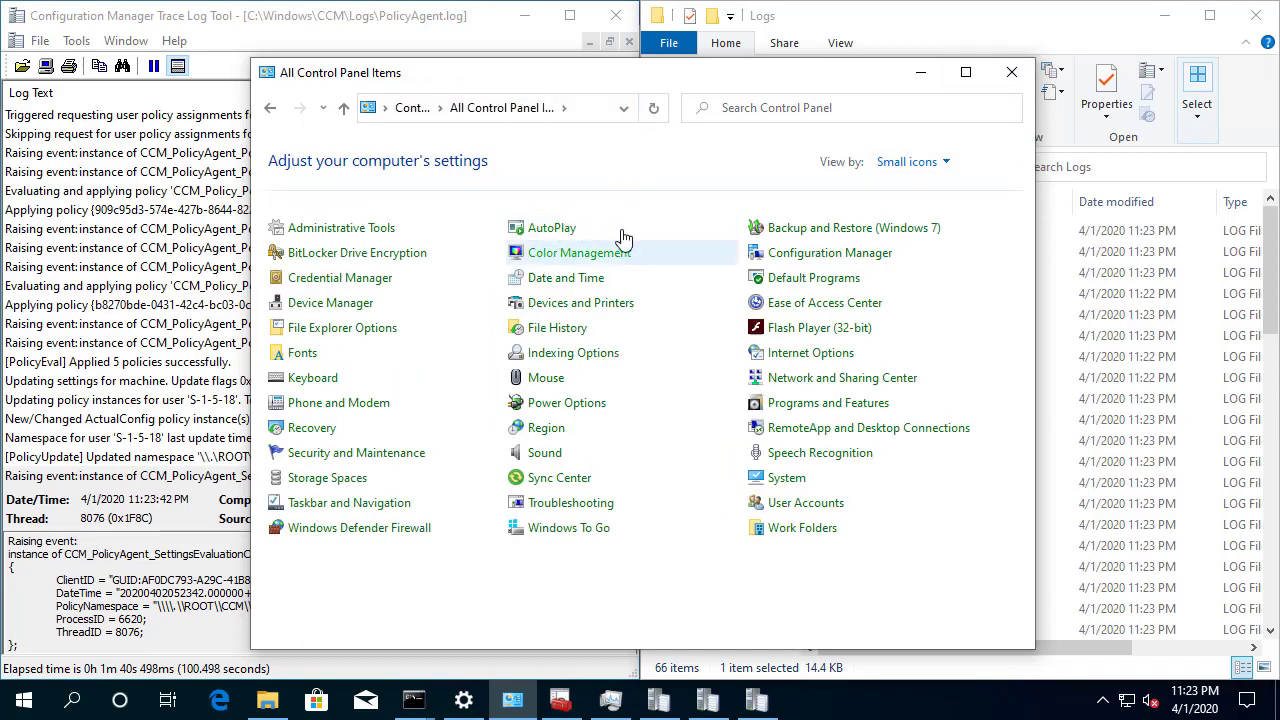
left_click(797, 256)
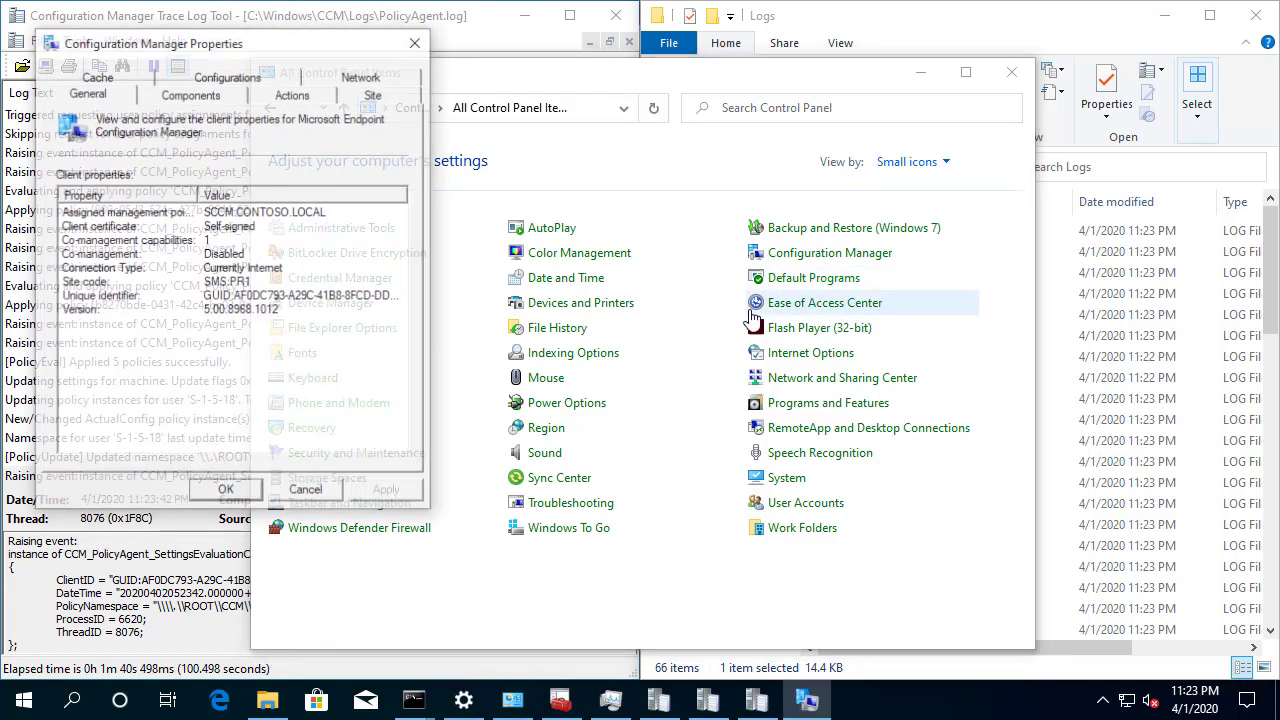
left_click(293, 95)
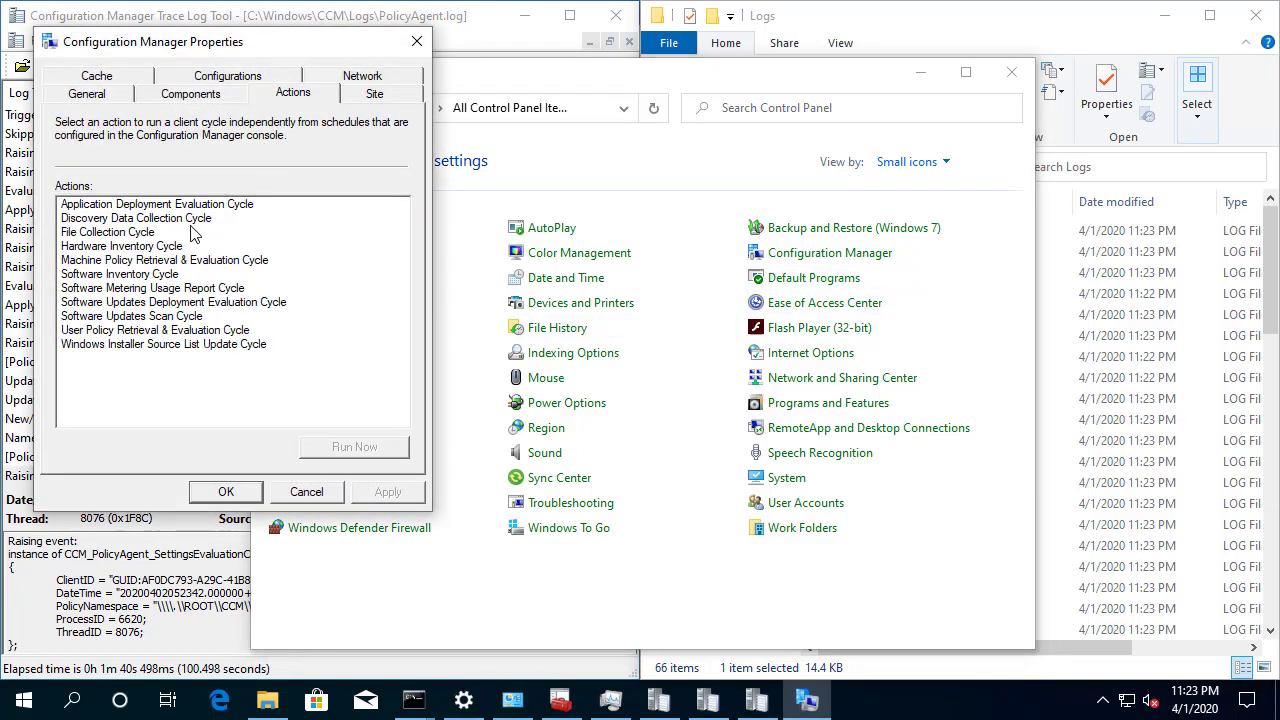
Step: Run the Discovery Data Collection Cycle and the Hardware Inventory Cycle on the client
left_click(131, 220)
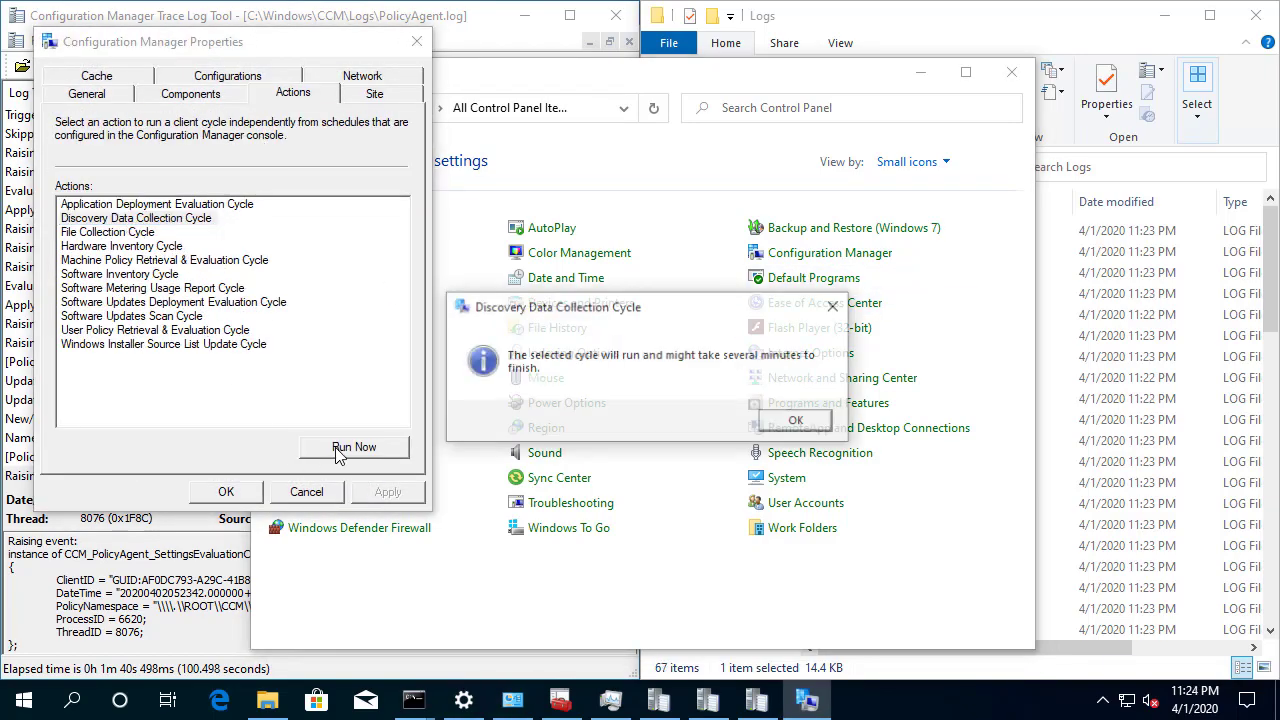
key("Return")
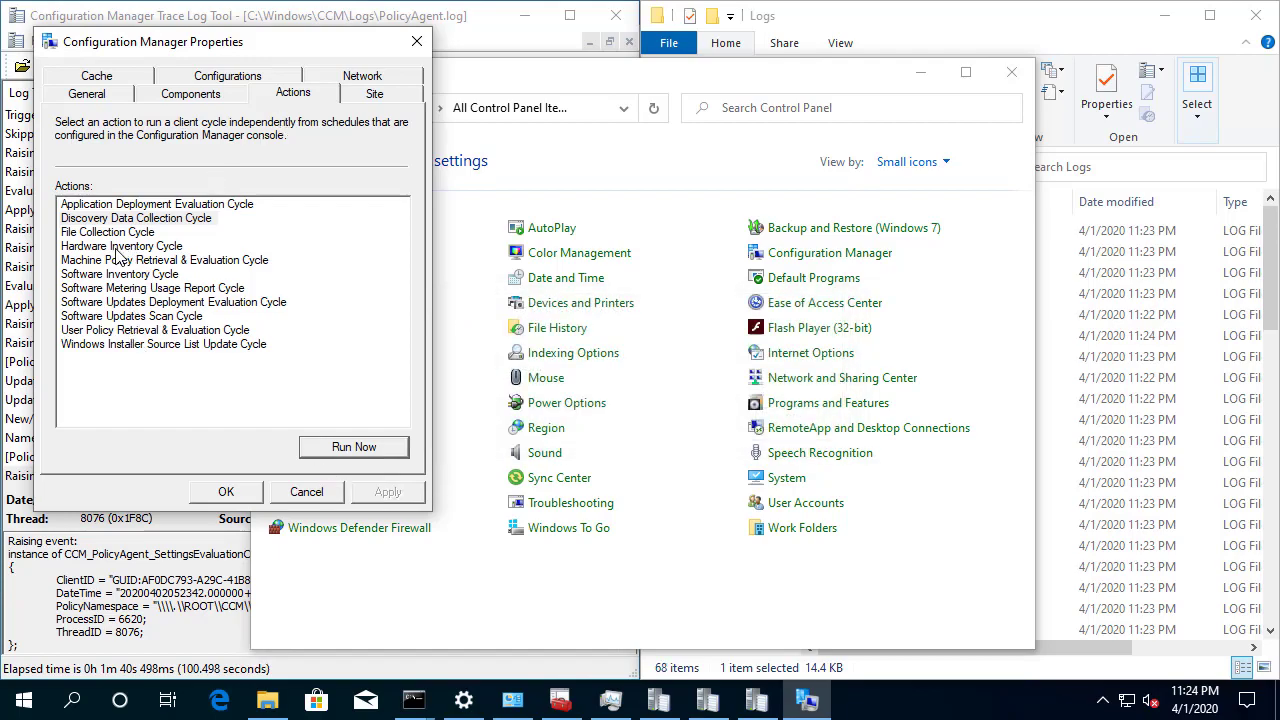
left_click(118, 247)
left_click(352, 446)
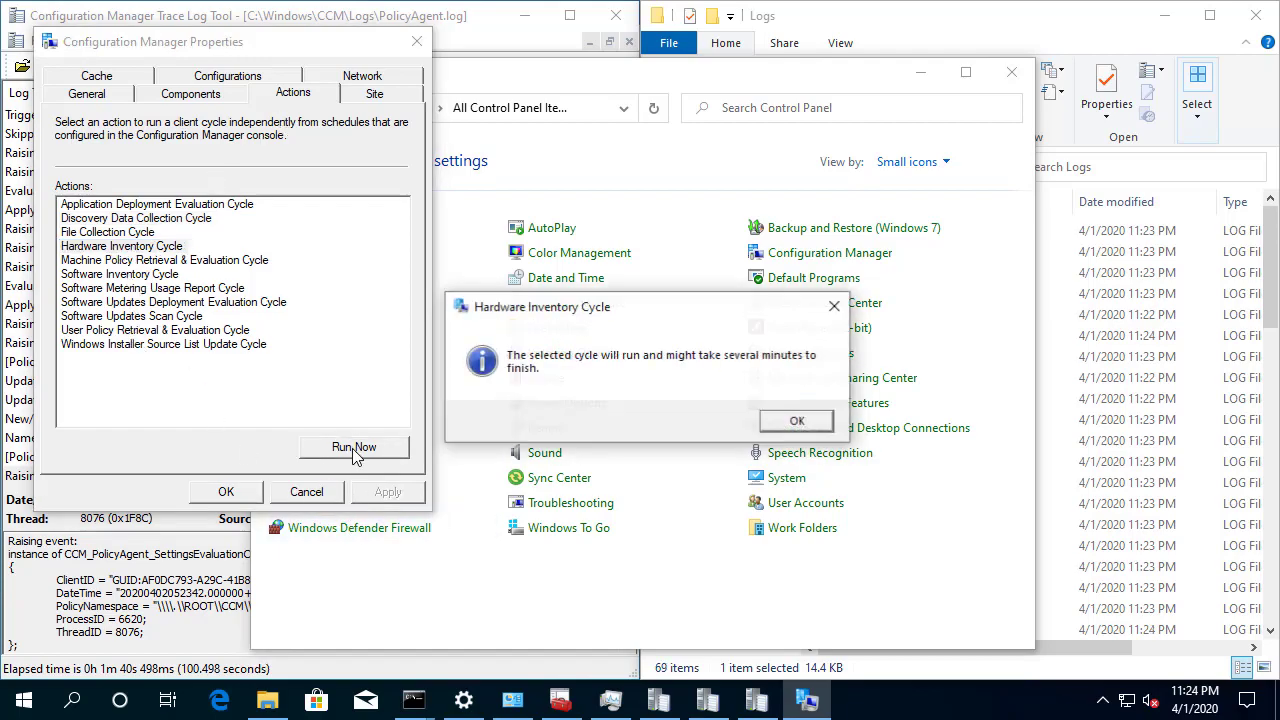
key("Return")
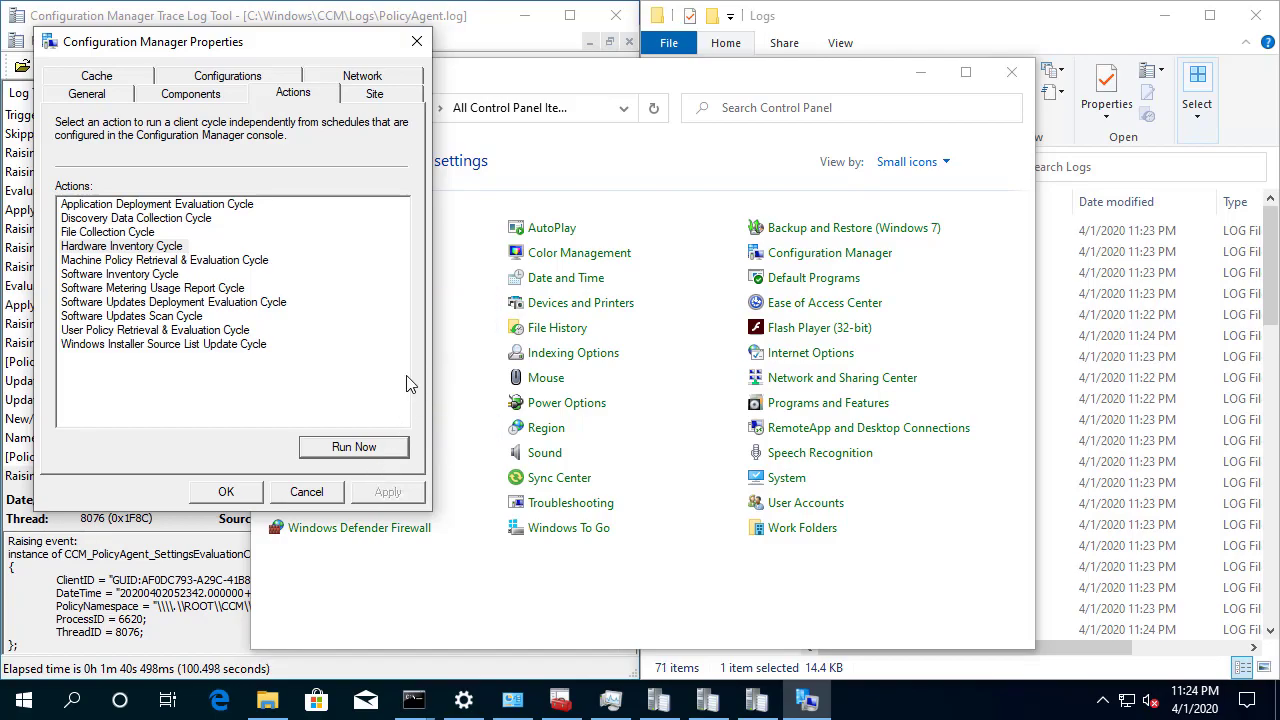
Step: Run the Software Updates Deployment Evaluation Cycle and the Software Updates Scan Cycle on the client
left_click(200, 302)
left_click(354, 446)
left_click(195, 317)
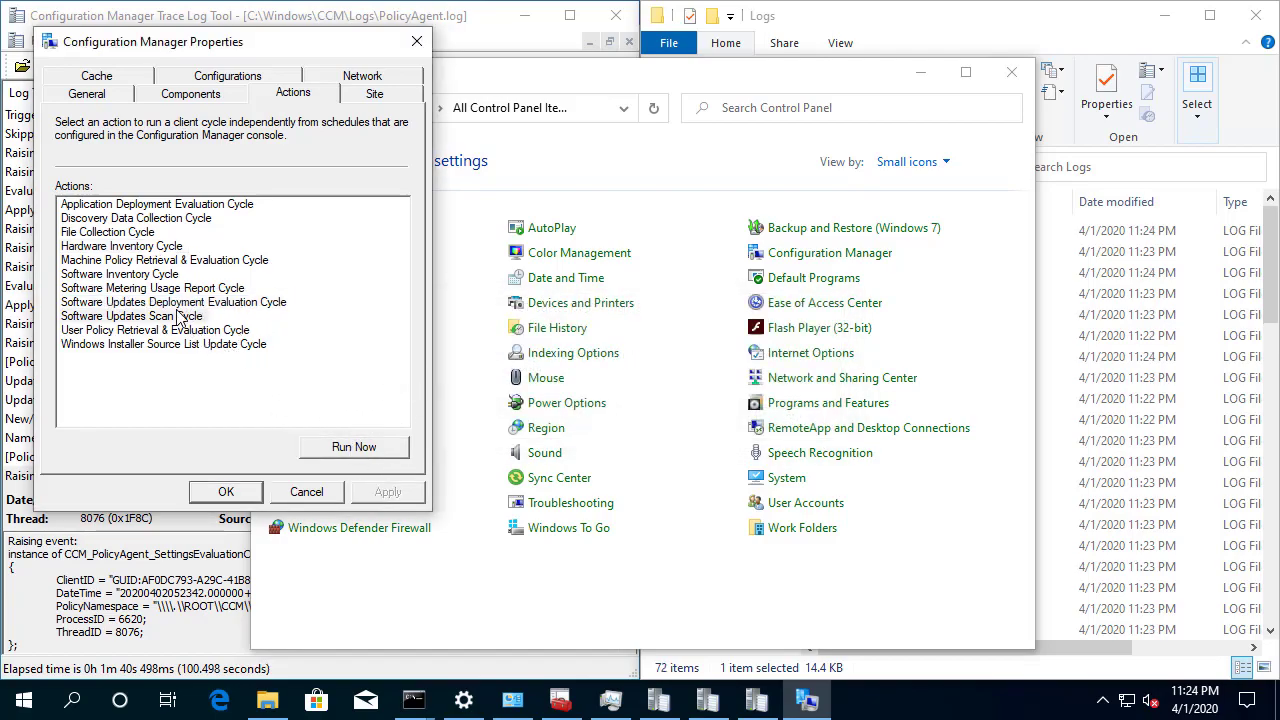
left_click(369, 451)
key("Return")
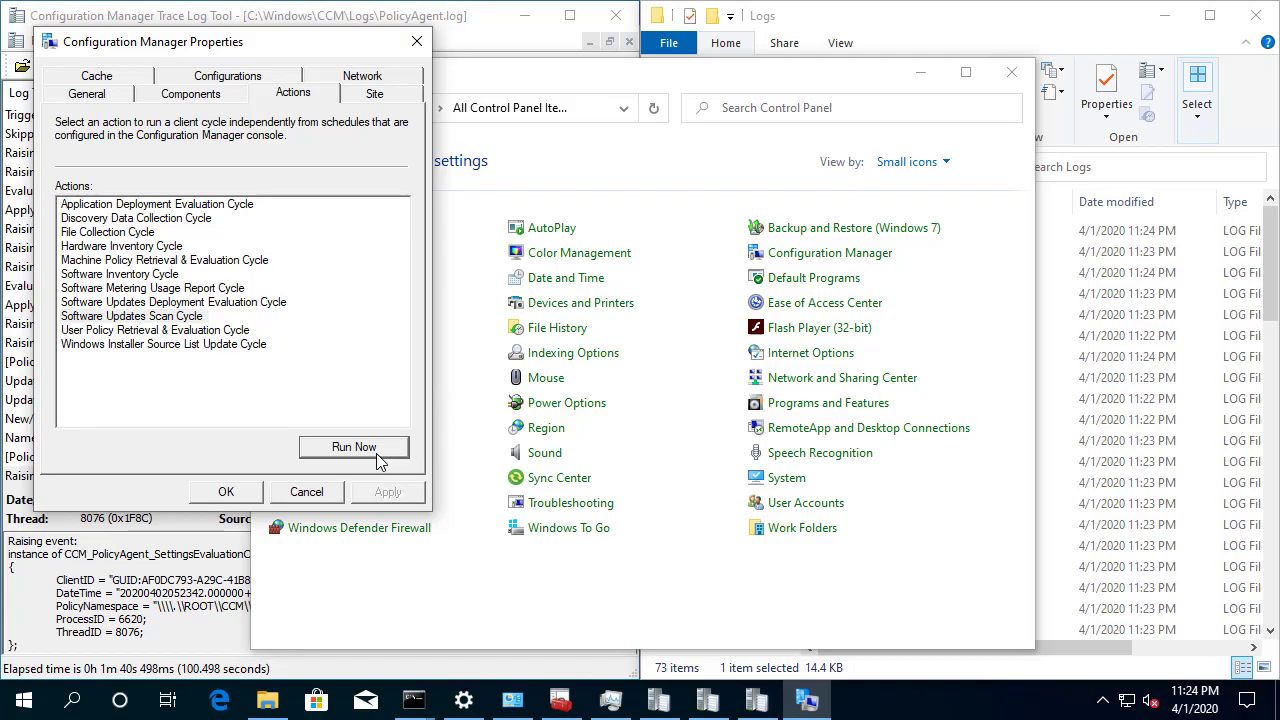
Step: Open WUAHandler.log, examine the entry enabling the WUA managed server policy for its update server URL, and close the log
left_click(1113, 483)
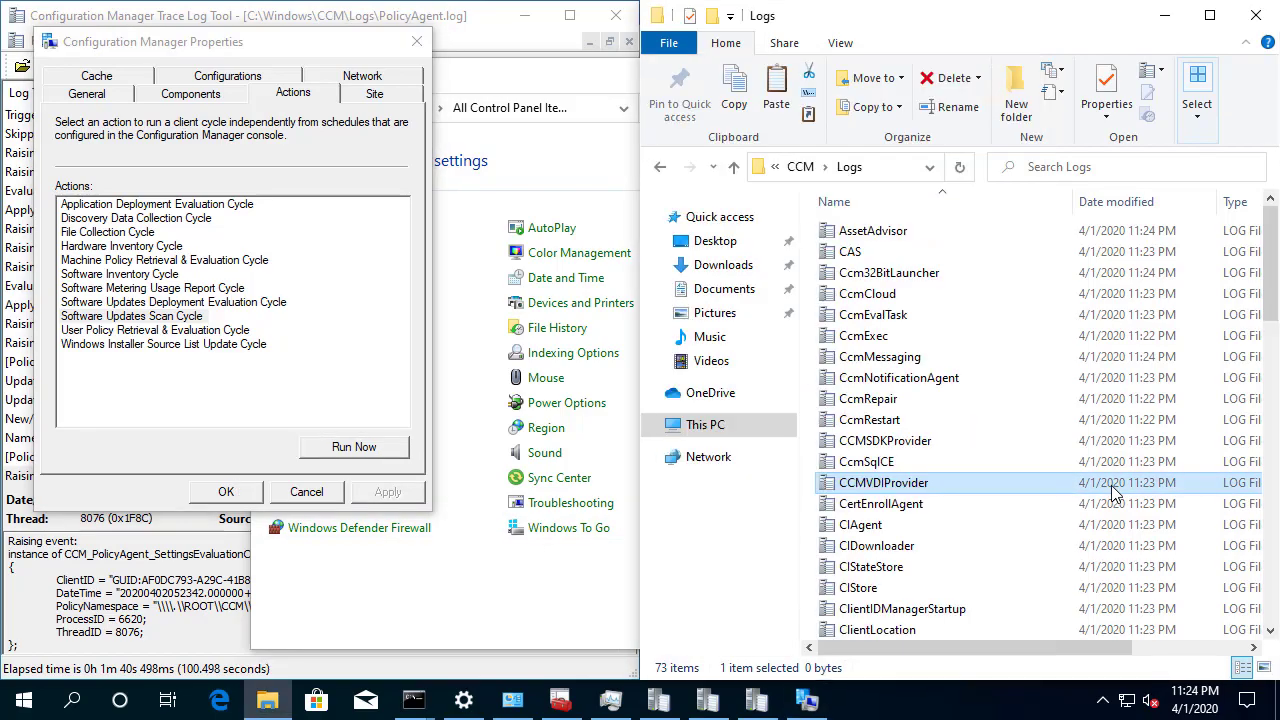
key("End")
key("Return")
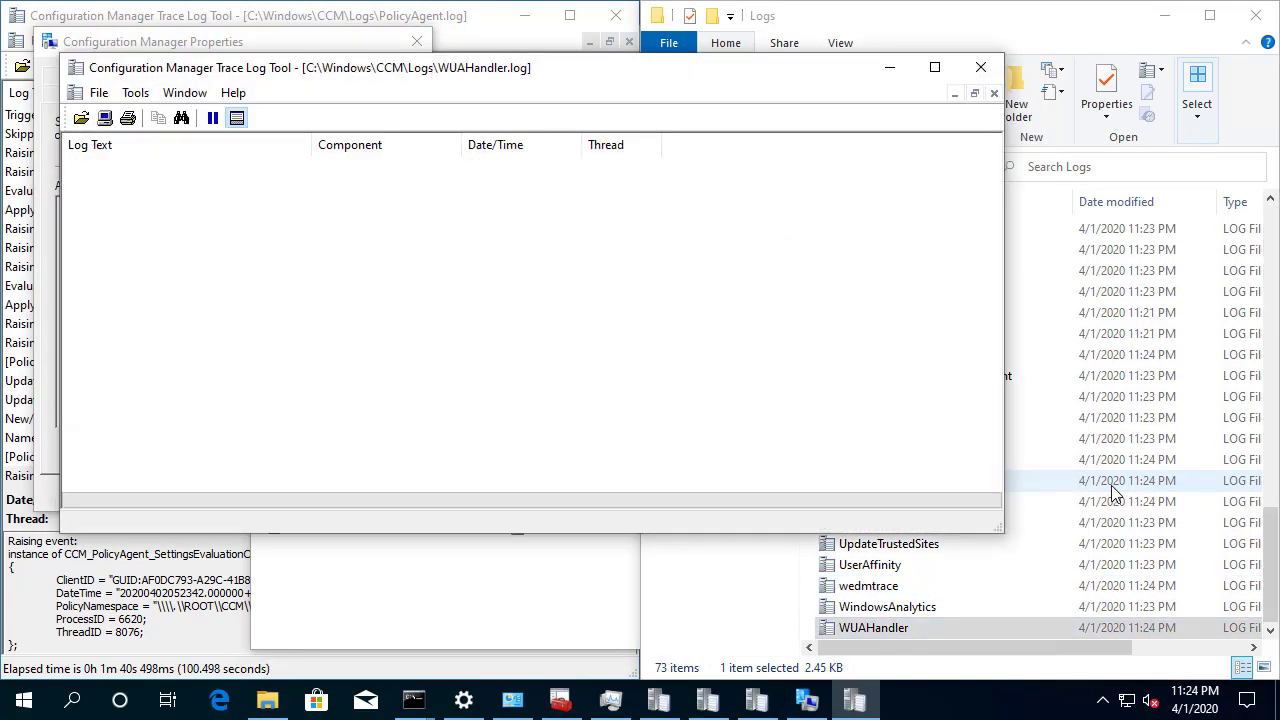
left_click(487, 207)
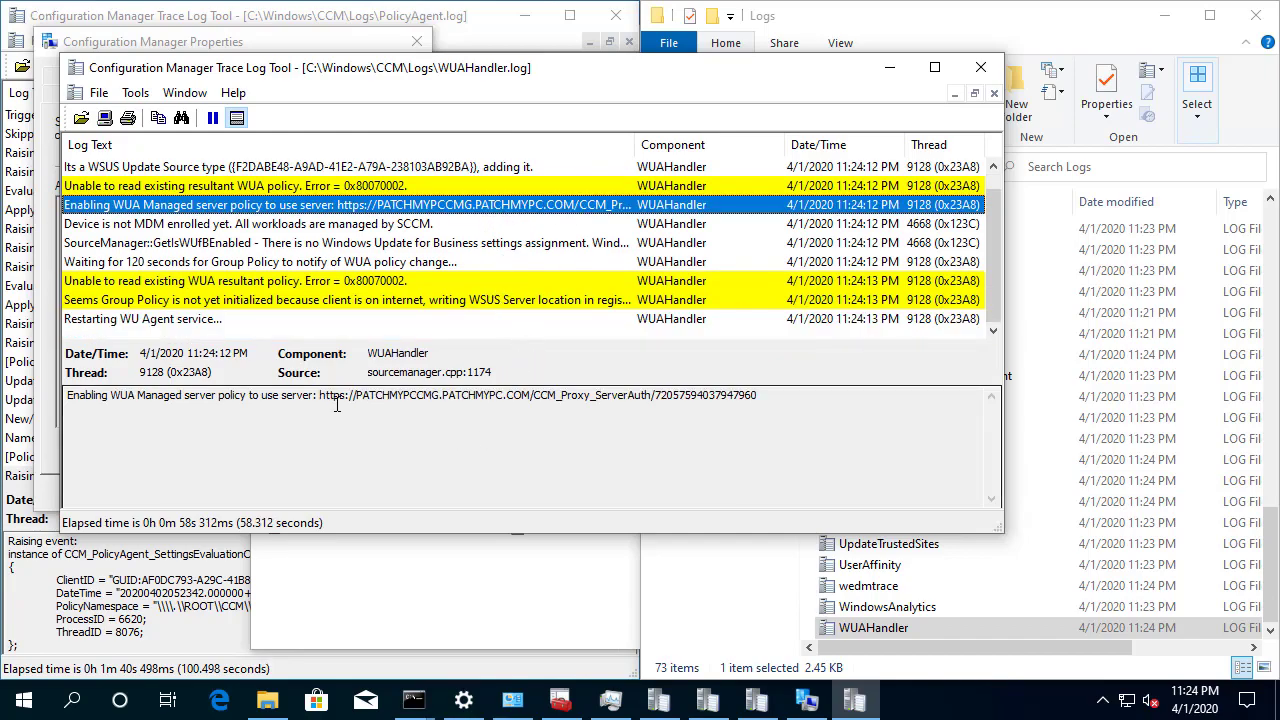
left_click(980, 67)
Step: Open InventoryAgent.log, examine the temp report and MP_HinvEndpoint report delivery entries, and close the log
left_click(948, 481)
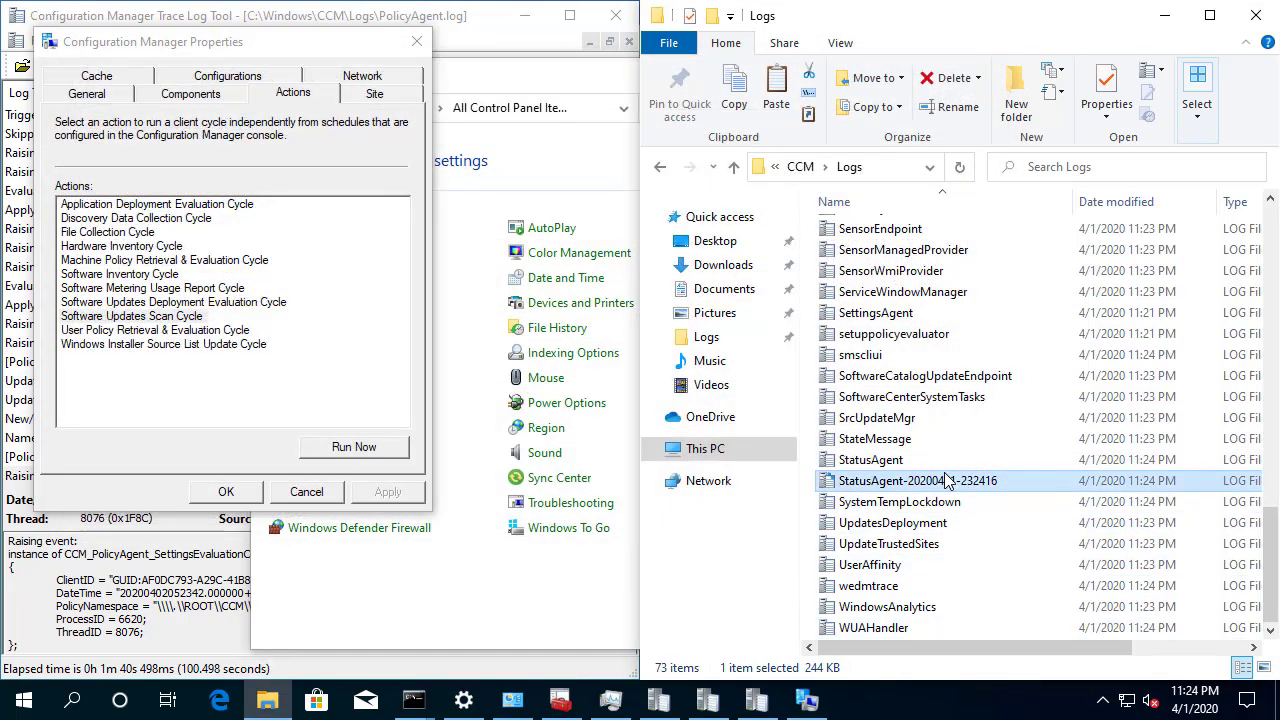
key("i")
key("i")
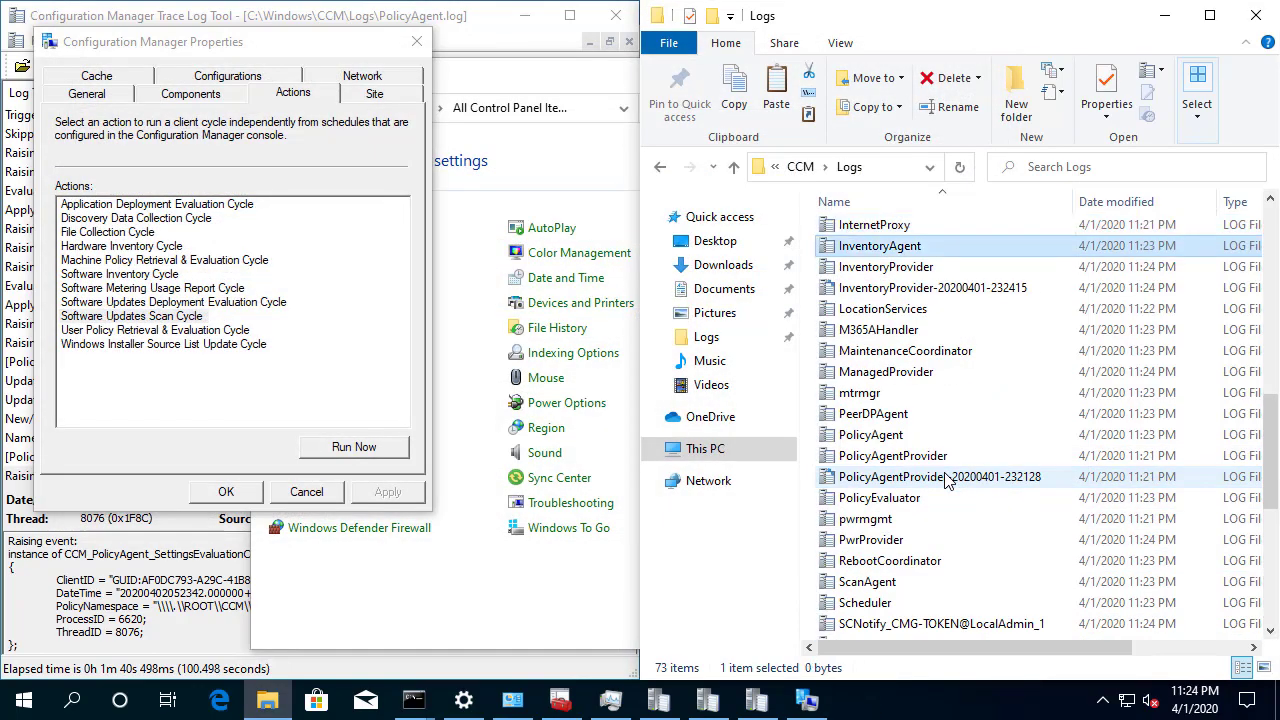
key("Return")
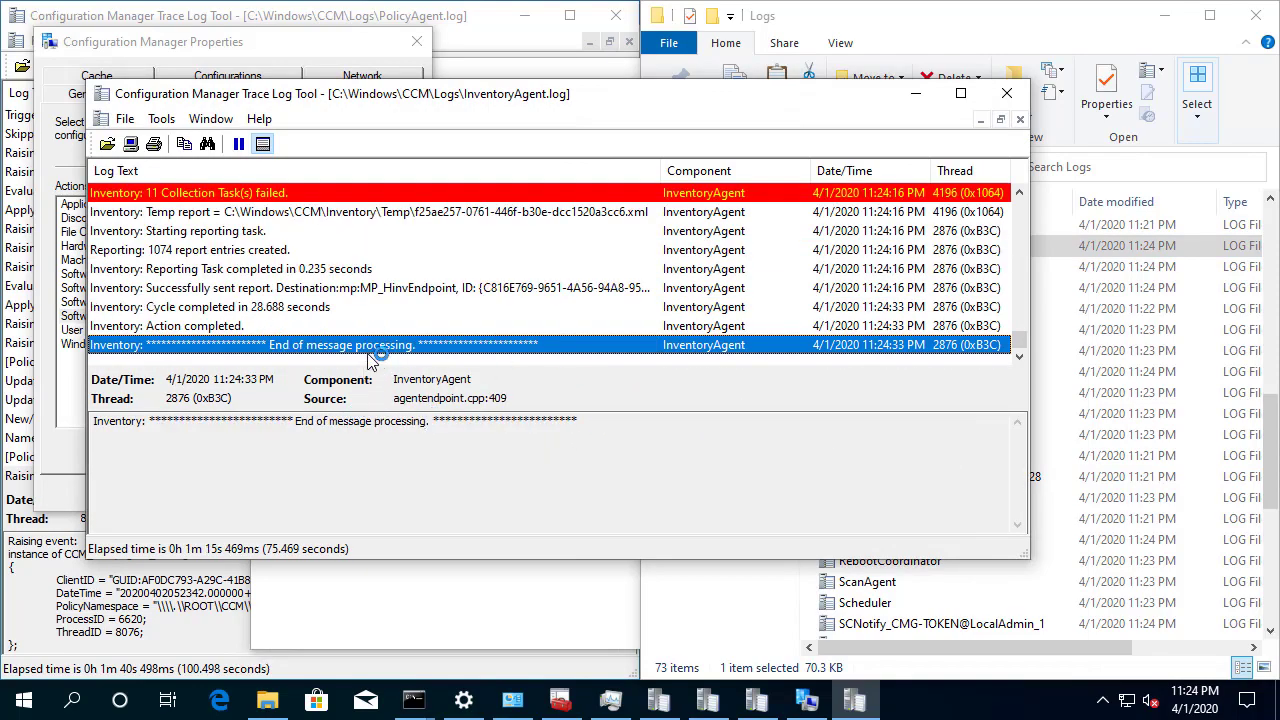
left_click(400, 214)
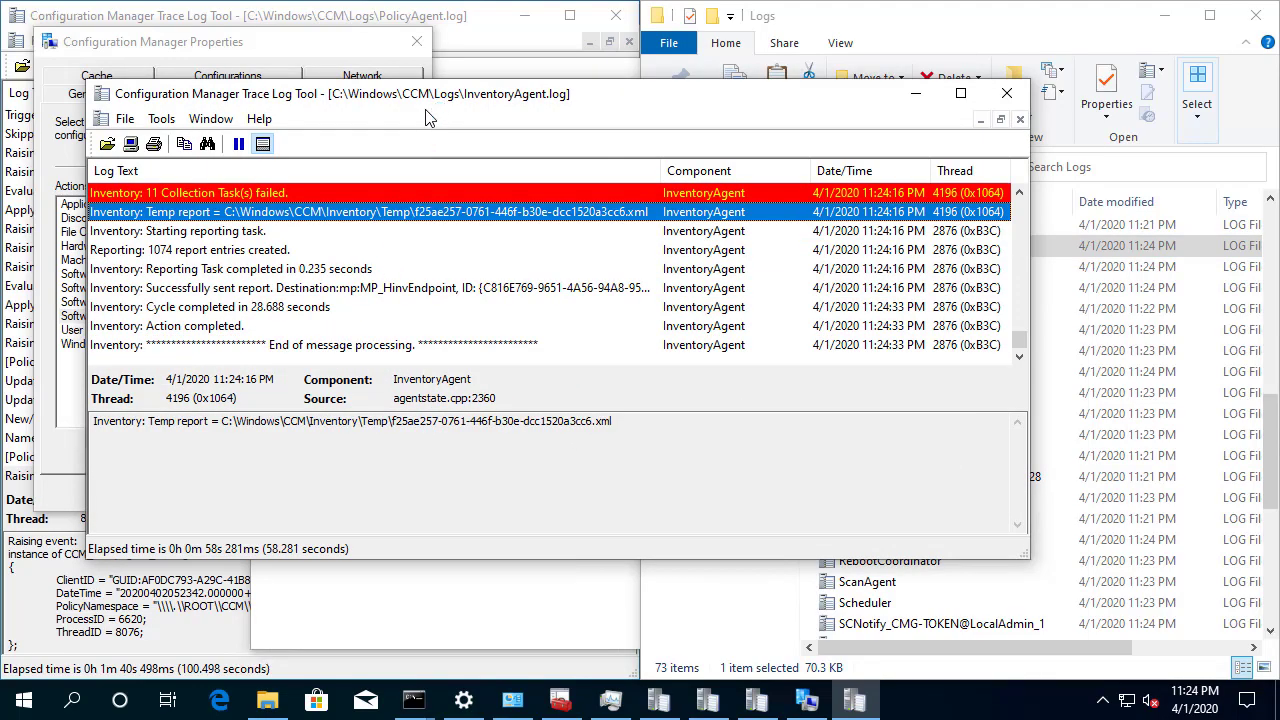
left_click(393, 290)
left_click(1007, 94)
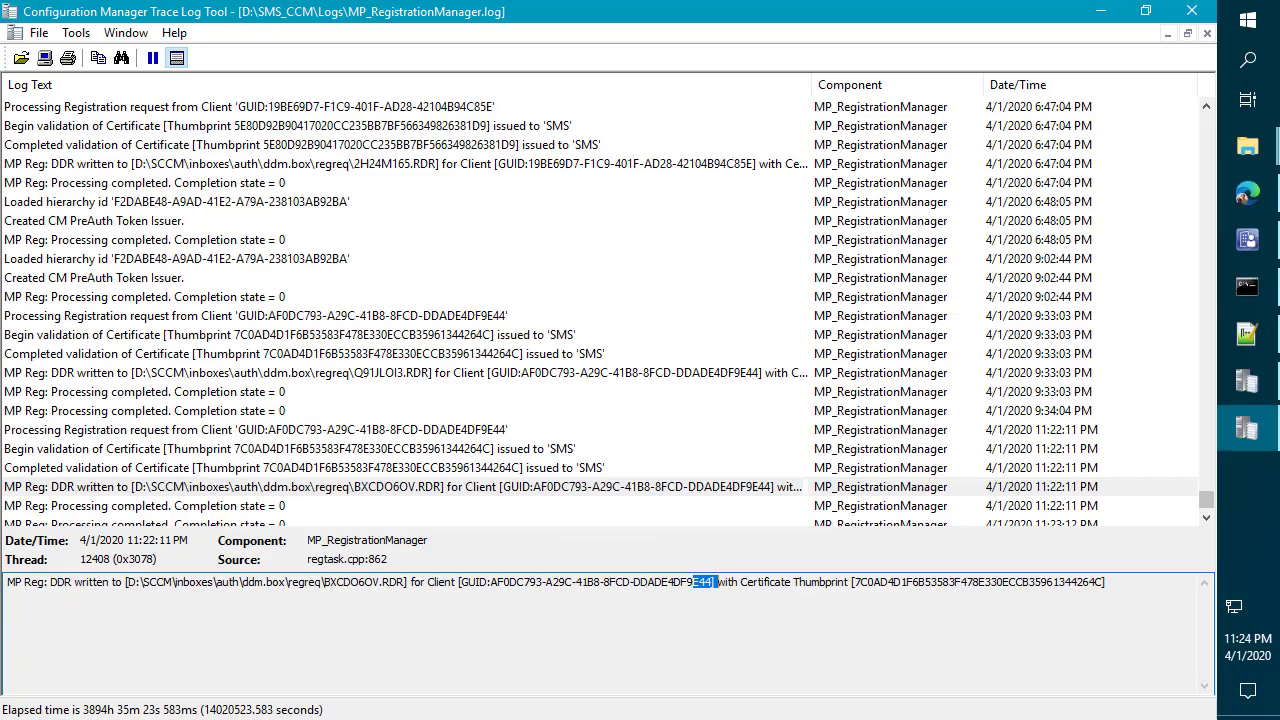
Step: Switch to the Configuration Manager console on the site server and show the Devices list in Assets and Compliance
left_click(1247, 239)
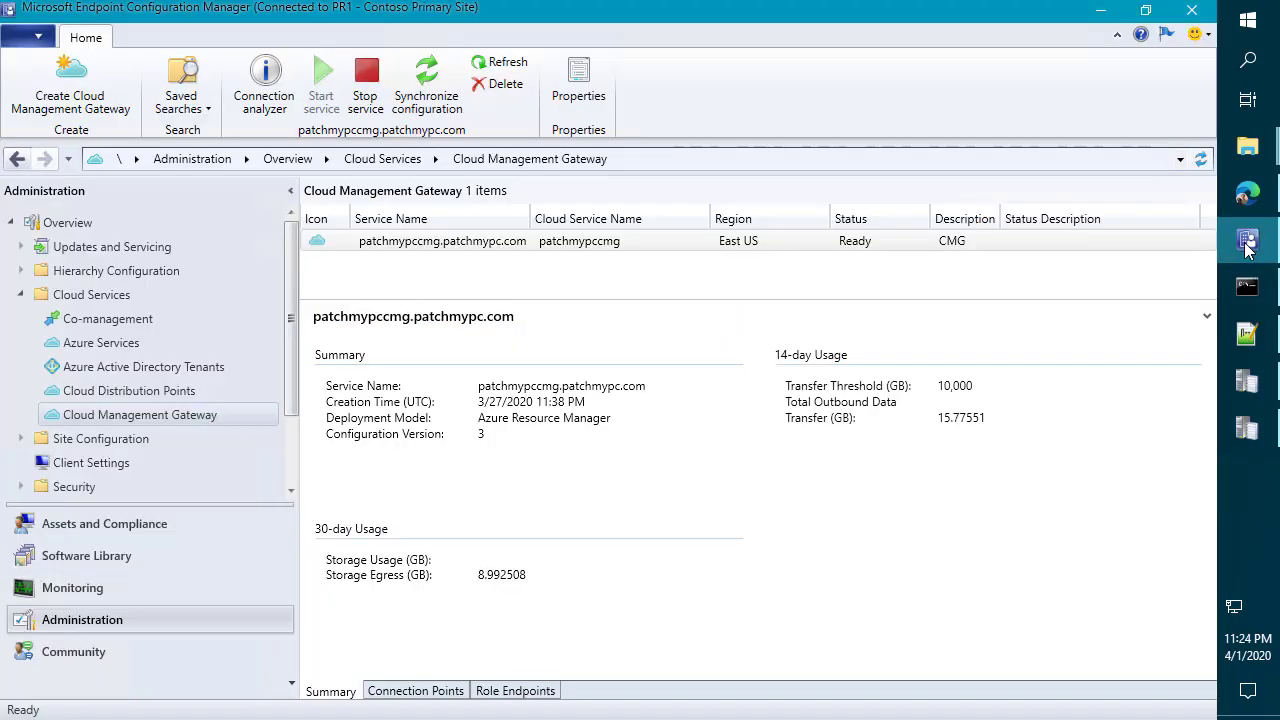
left_click(149, 529)
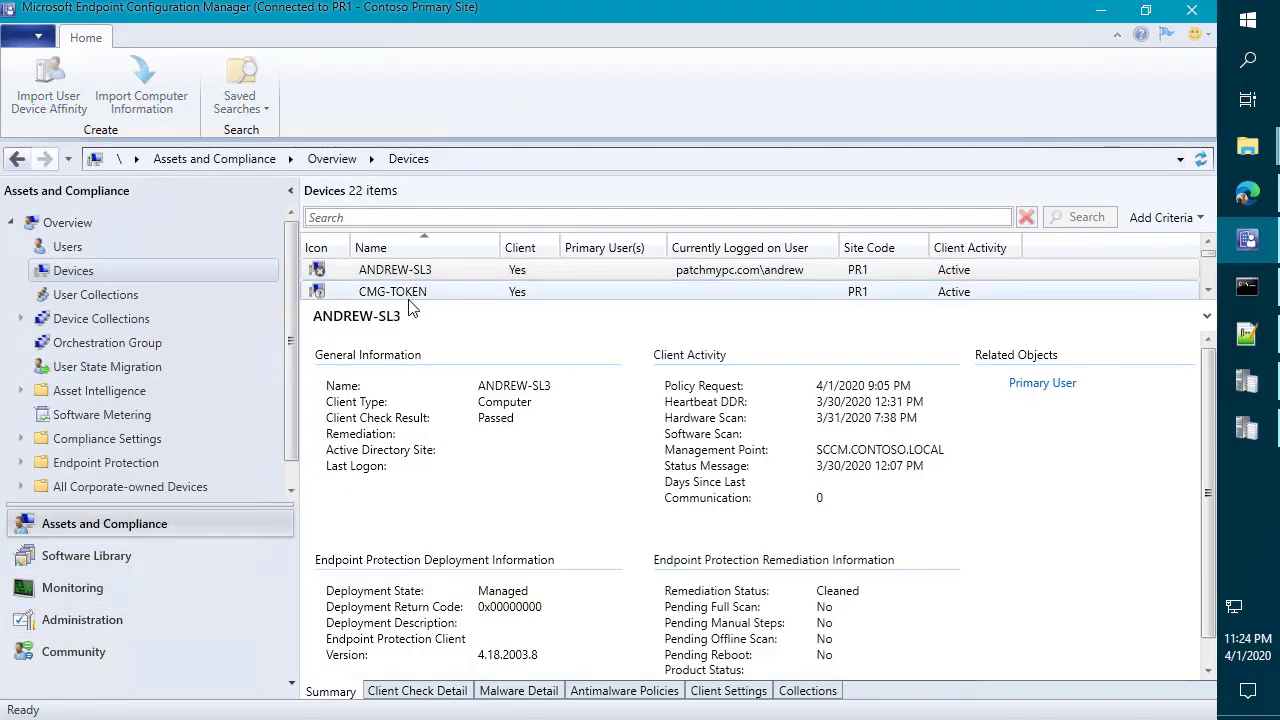
Step: Enlarge the device list area and open Resource Explorer for the CMG-TOKEN device
left_click_drag(406, 302, 412, 363)
left_click(374, 295)
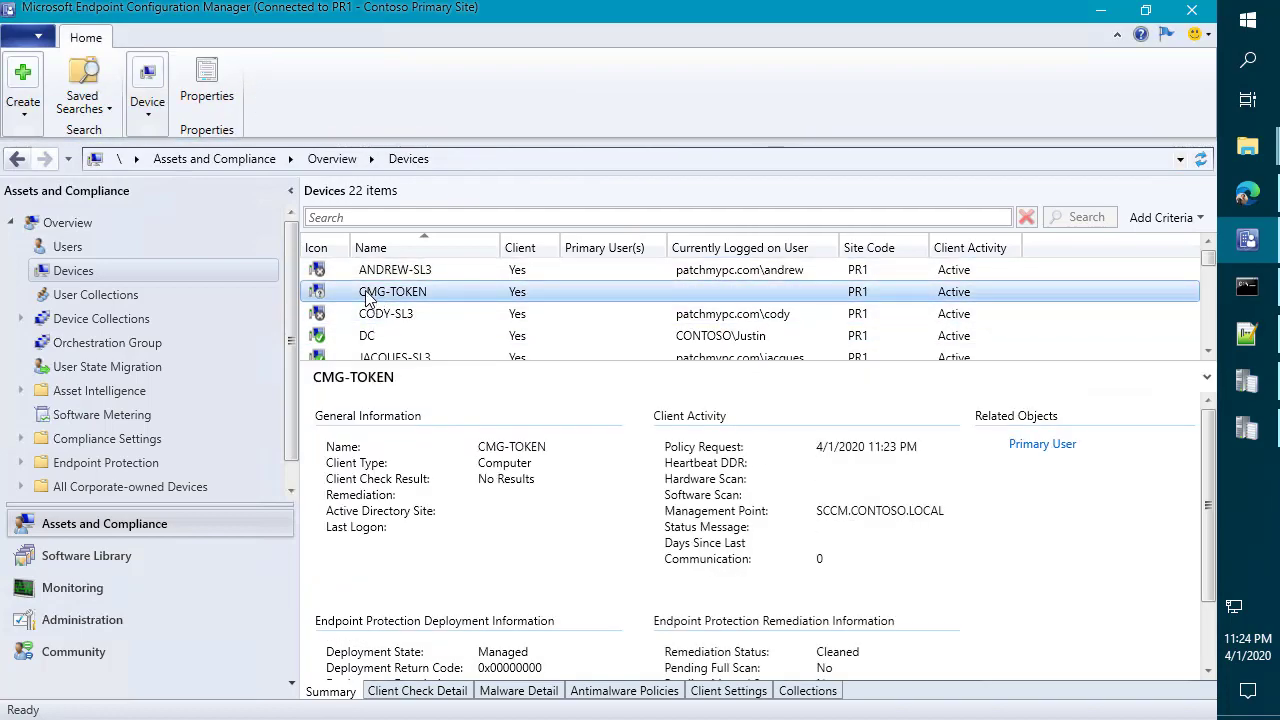
right_click(367, 298)
mouse_move(354, 367)
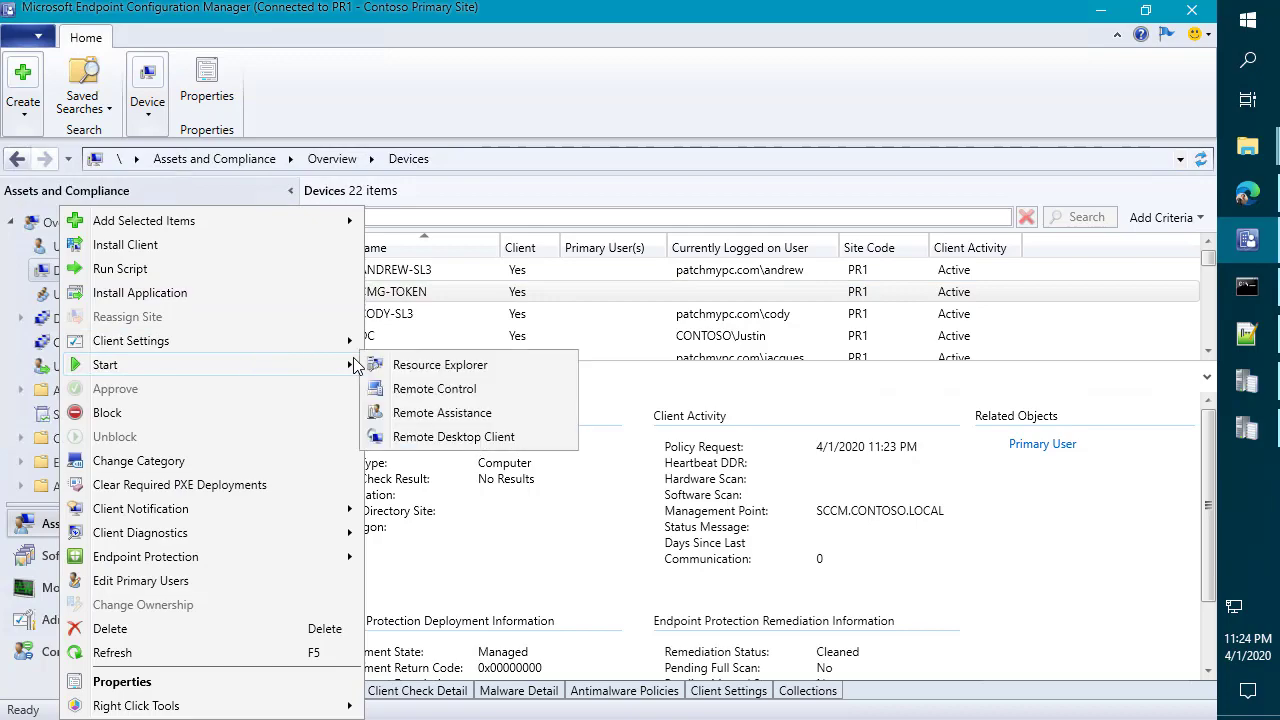
left_click(420, 366)
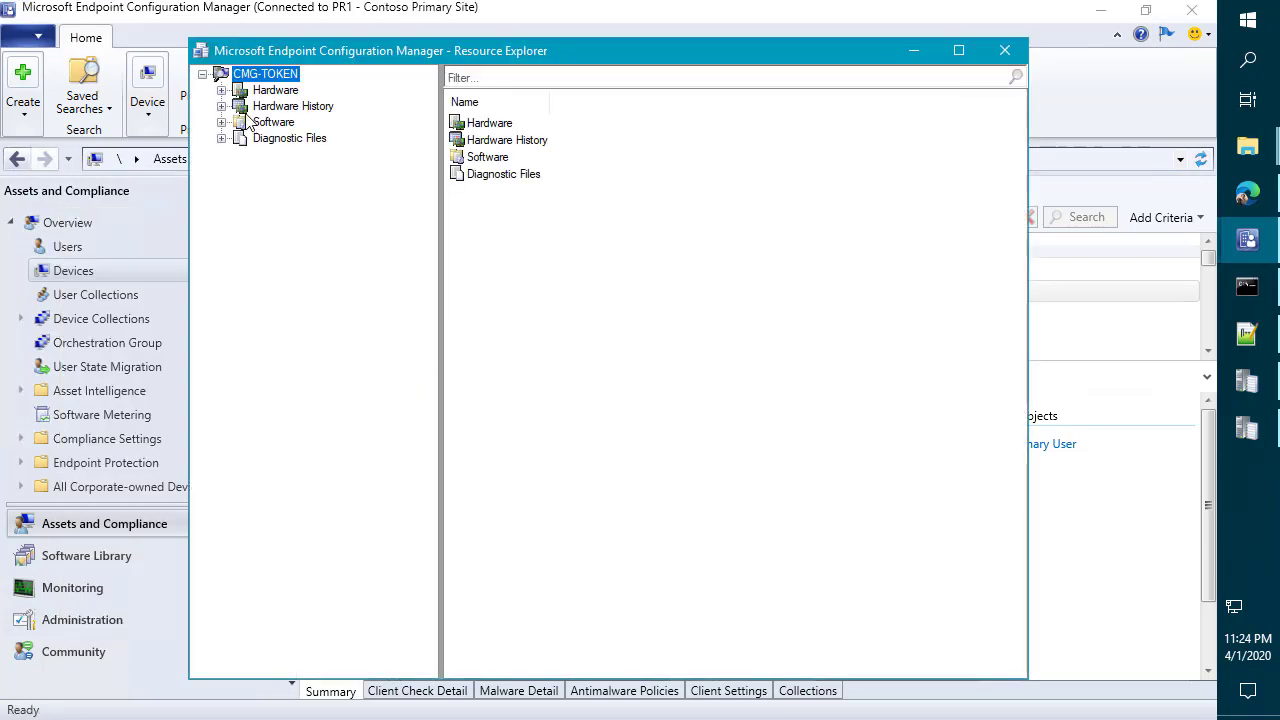
Step: Examine CMG-TOKEN's hardware inventory classes and its Installed Applications entries, and close Resource Explorer
double_click(262, 91)
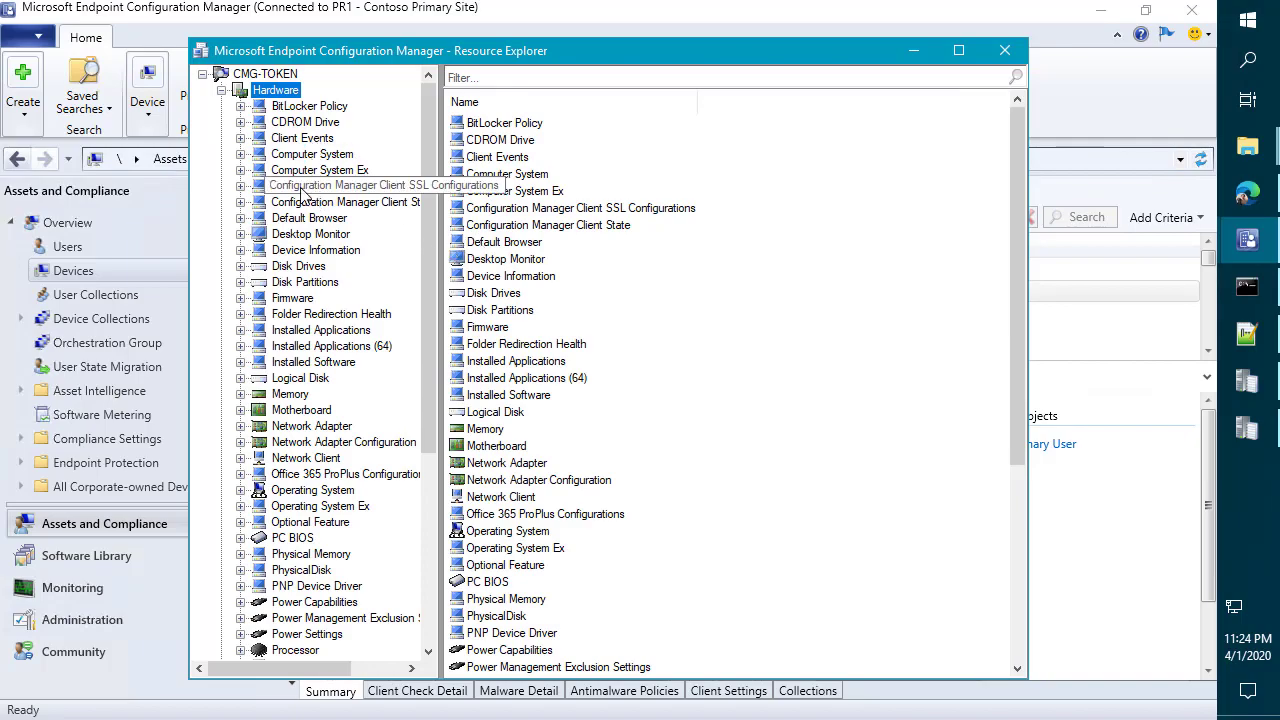
scroll(351, 443, "down", 4)
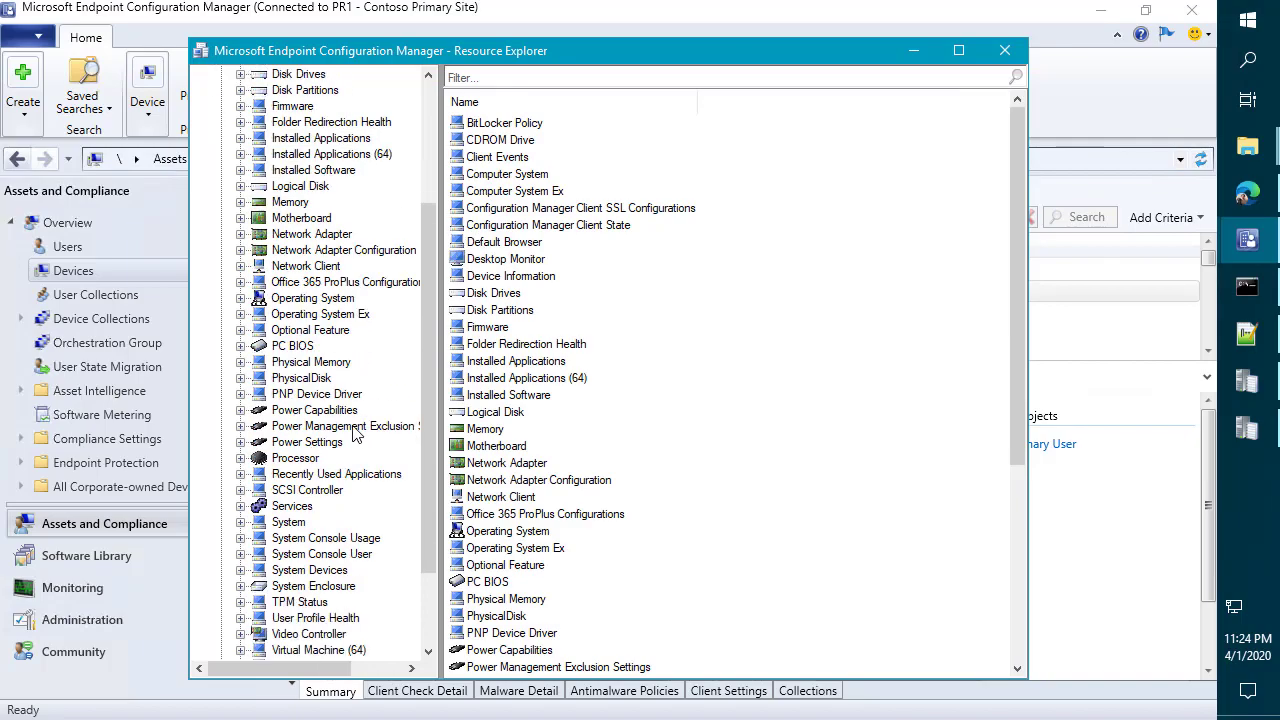
scroll(366, 449, "up", 4)
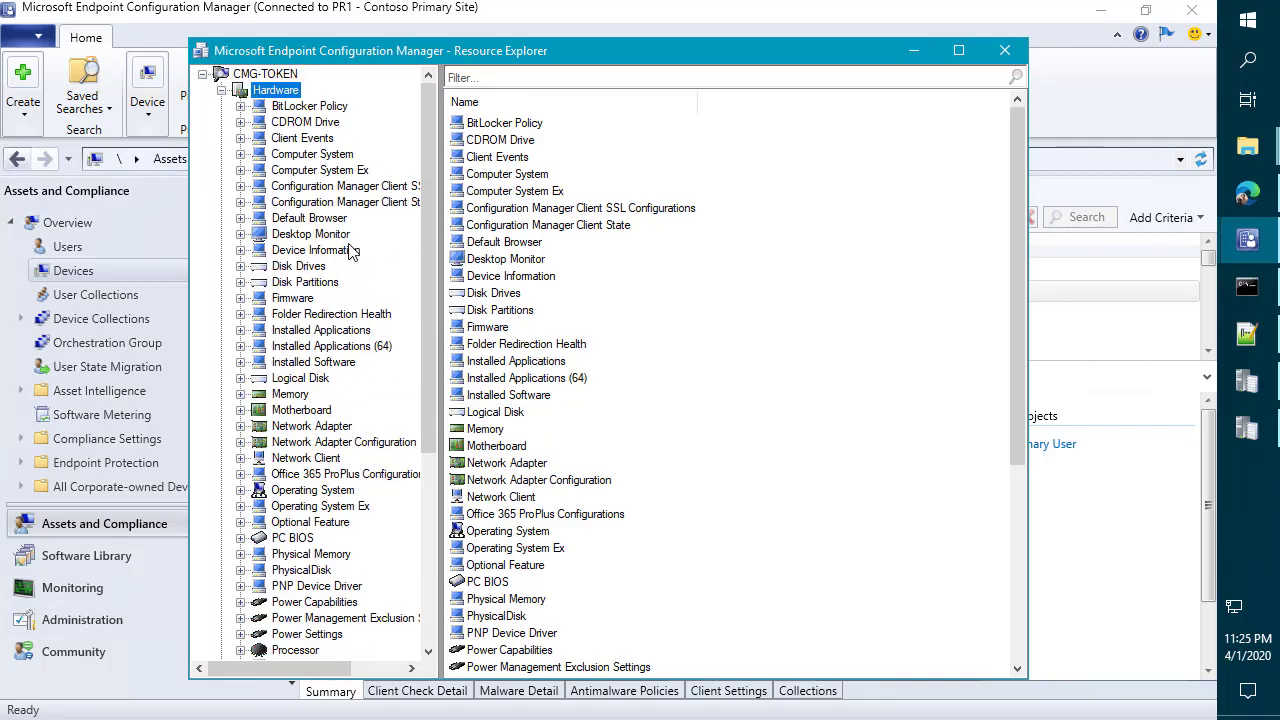
left_click(349, 332)
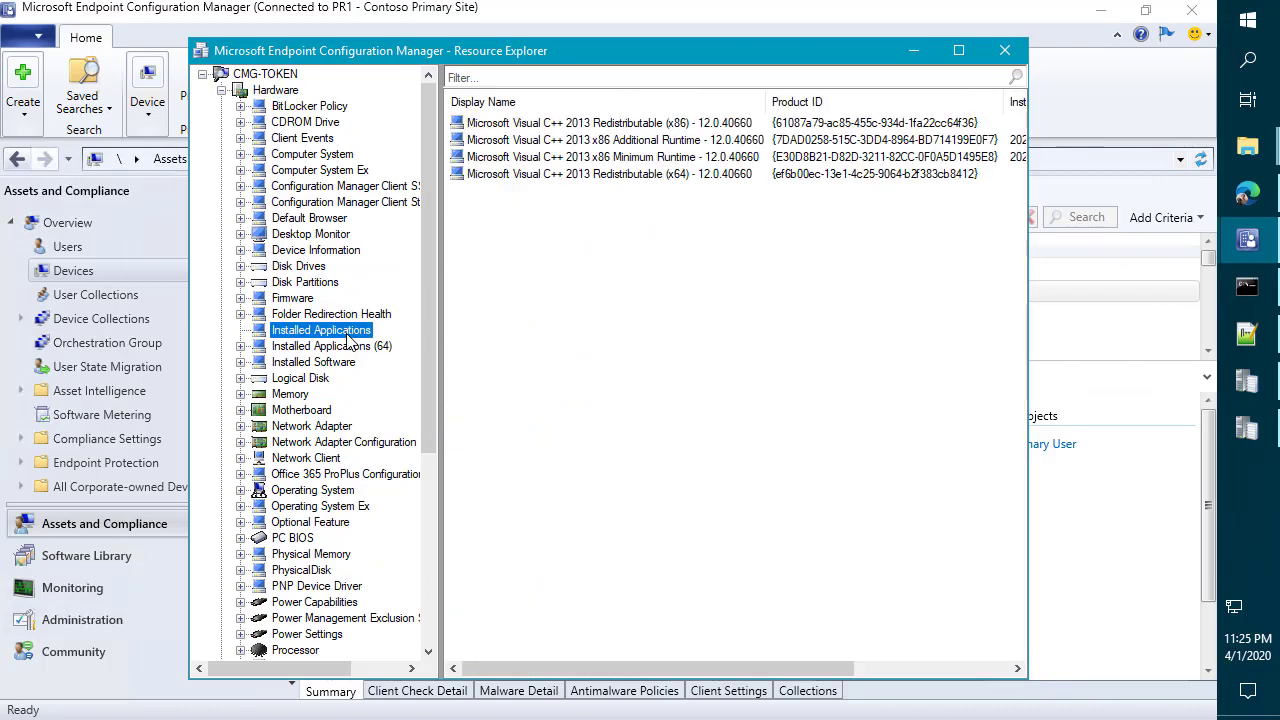
left_click(1004, 50)
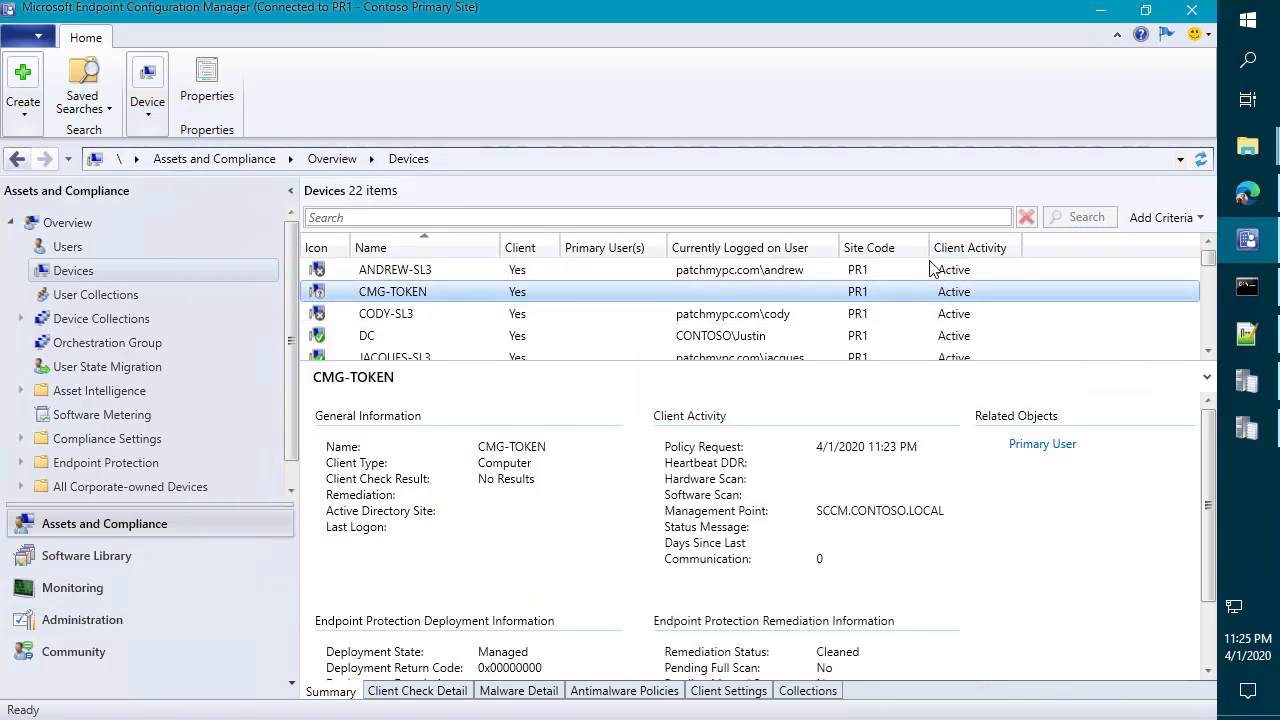
Step: Add the Approved column to the Devices list, refresh the list and select CMG-TOKEN
right_click(920, 248)
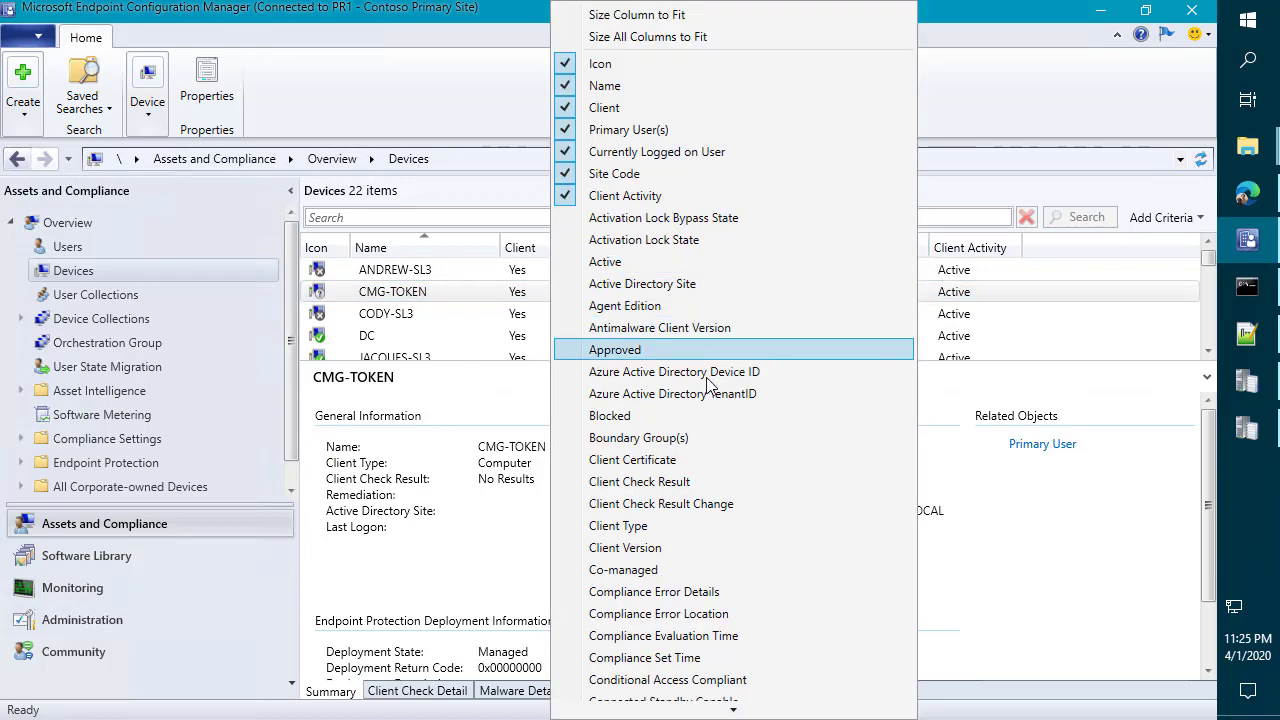
left_click(663, 349)
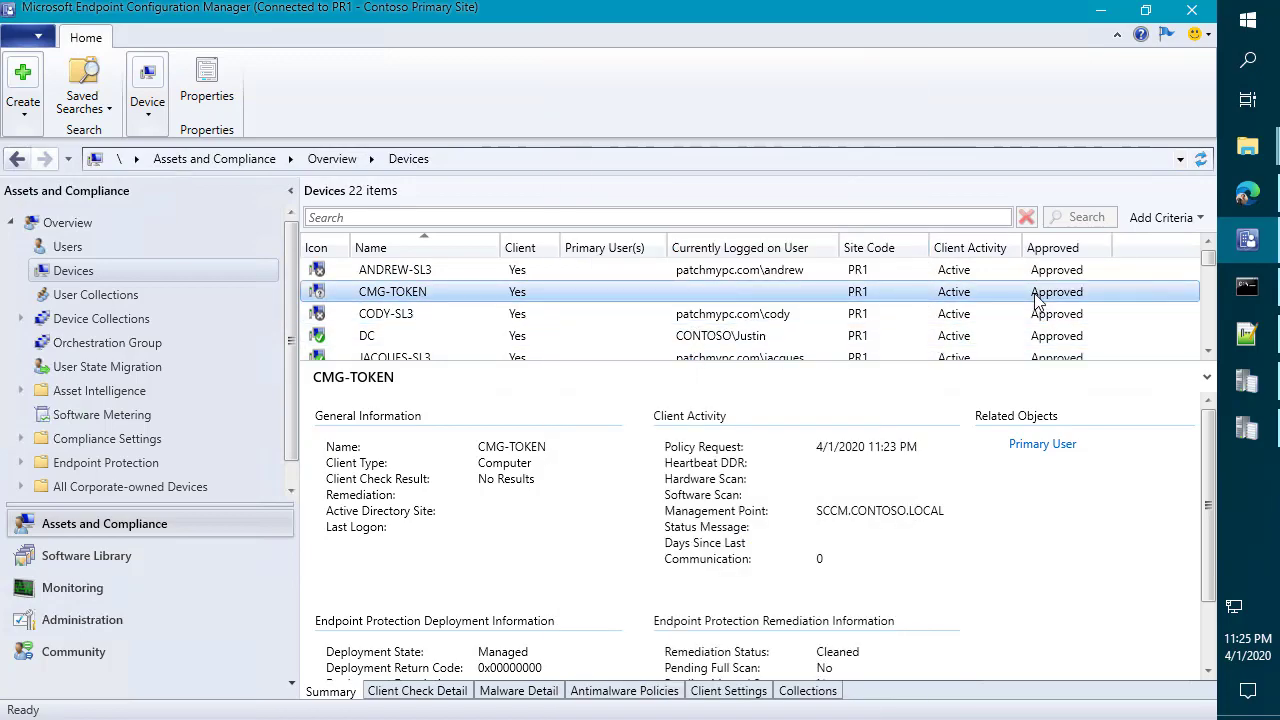
left_click(1200, 159)
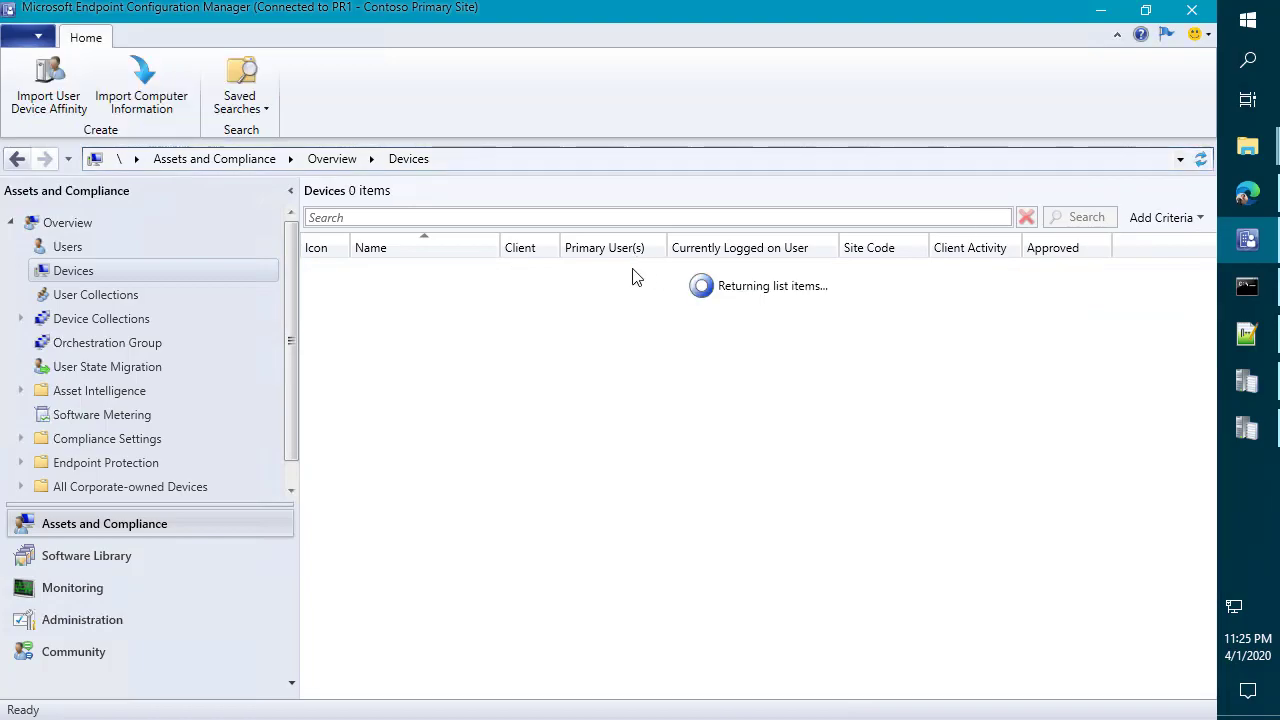
left_click(405, 291)
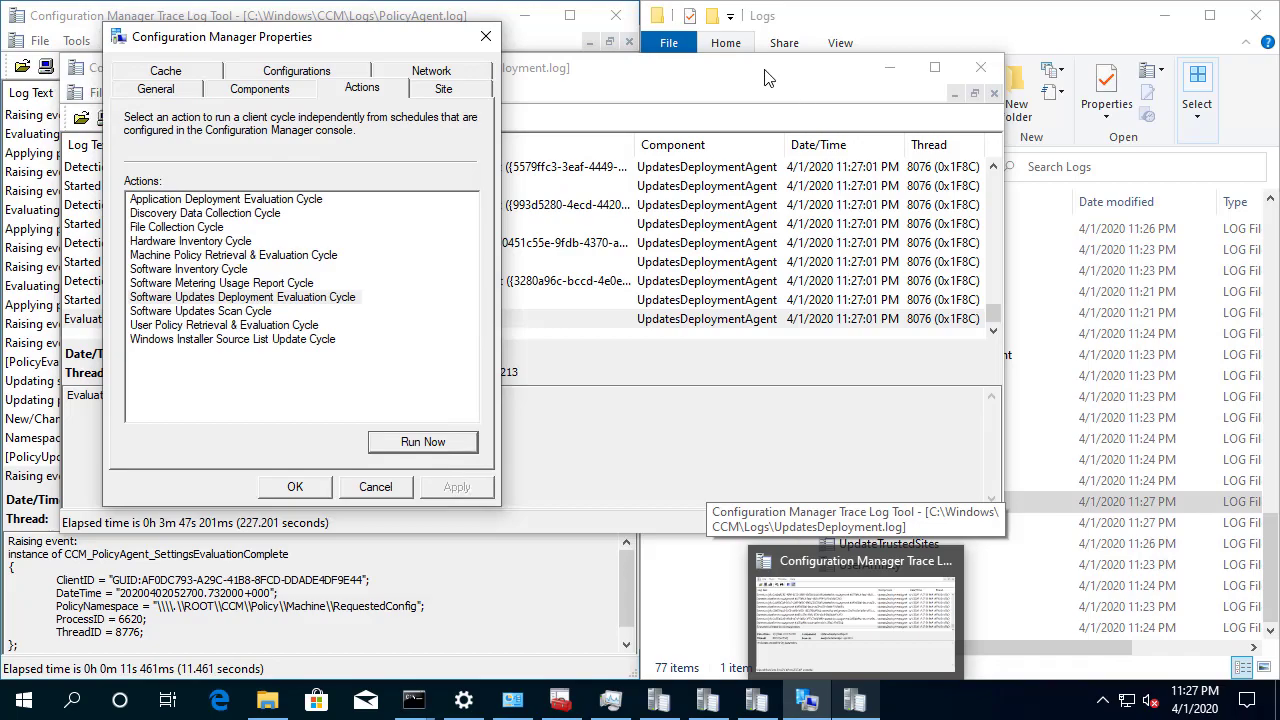
Step: Switch to UpdatesDeployment.log on the client, examine its assignment evaluation and detection job entries, and minimize the log
left_click(855, 605)
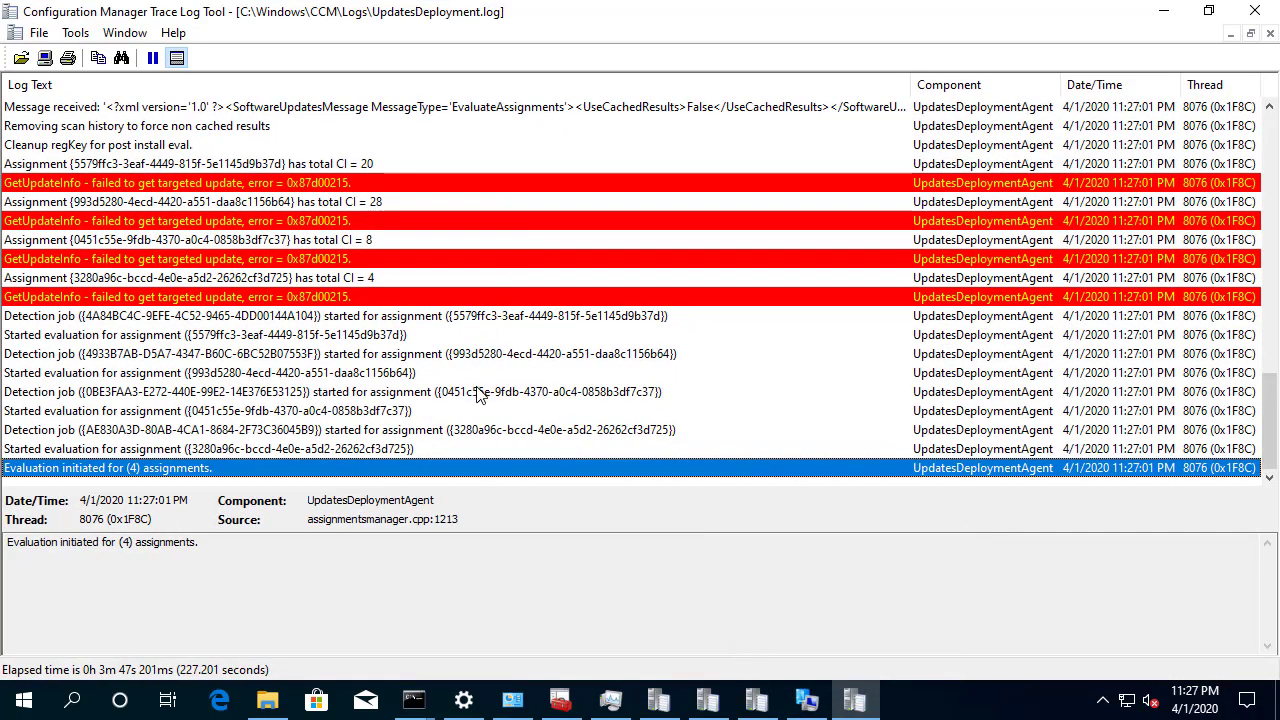
scroll(500, 425, "up", 6)
scroll(500, 427, "down", 6)
left_click(1163, 10)
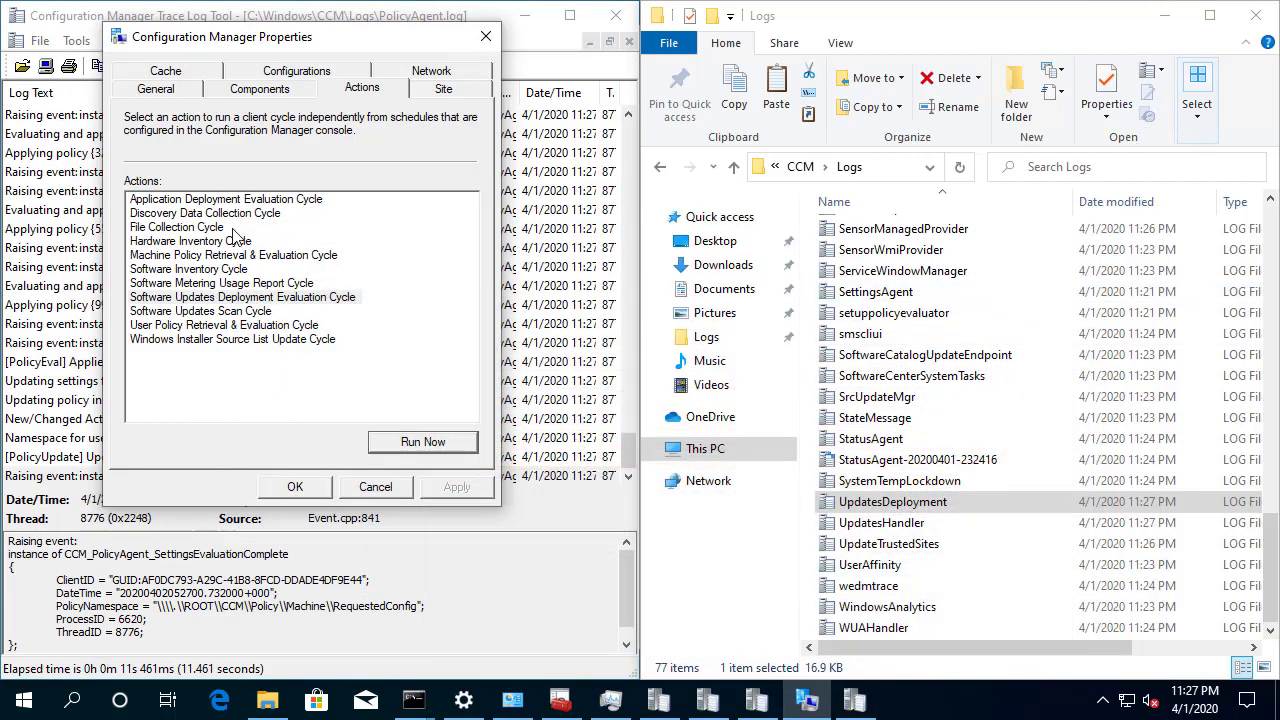
Step: Move the Configuration Manager Properties dialog aside, minimize the PolicyAgent.log window and close the All Control Panel Items window
left_click_drag(288, 38, 338, 109)
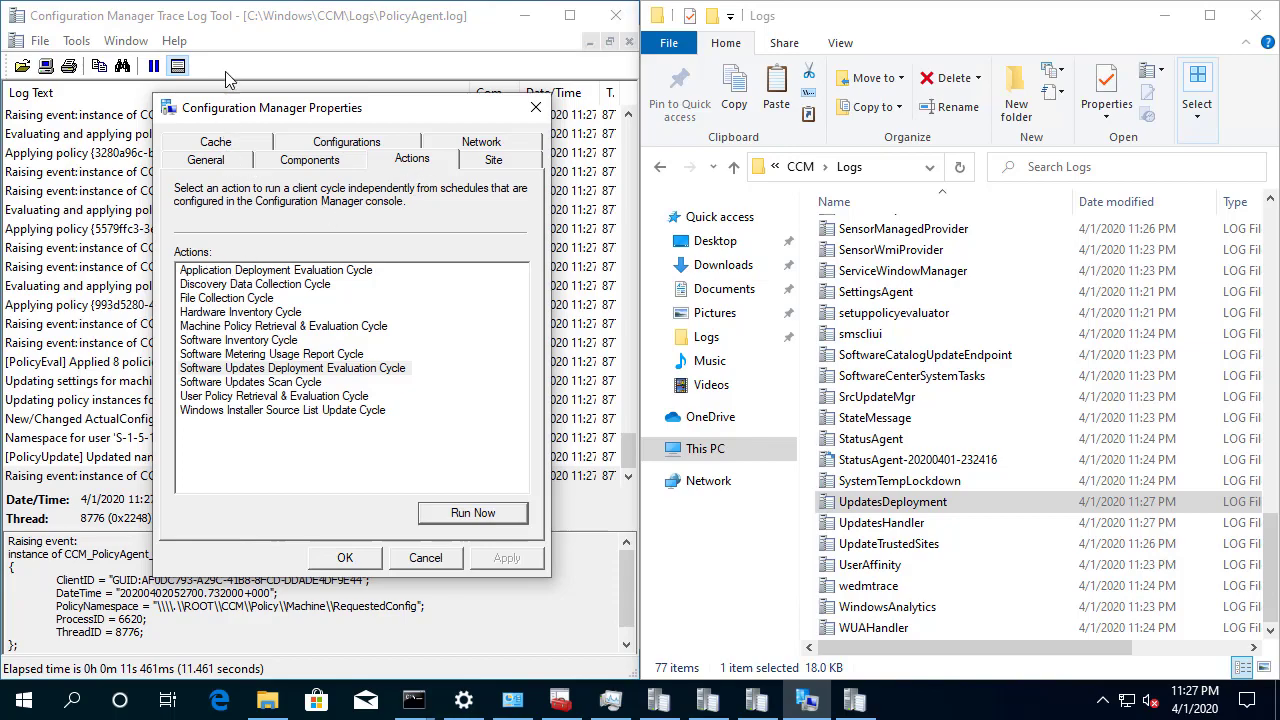
left_click(530, 16)
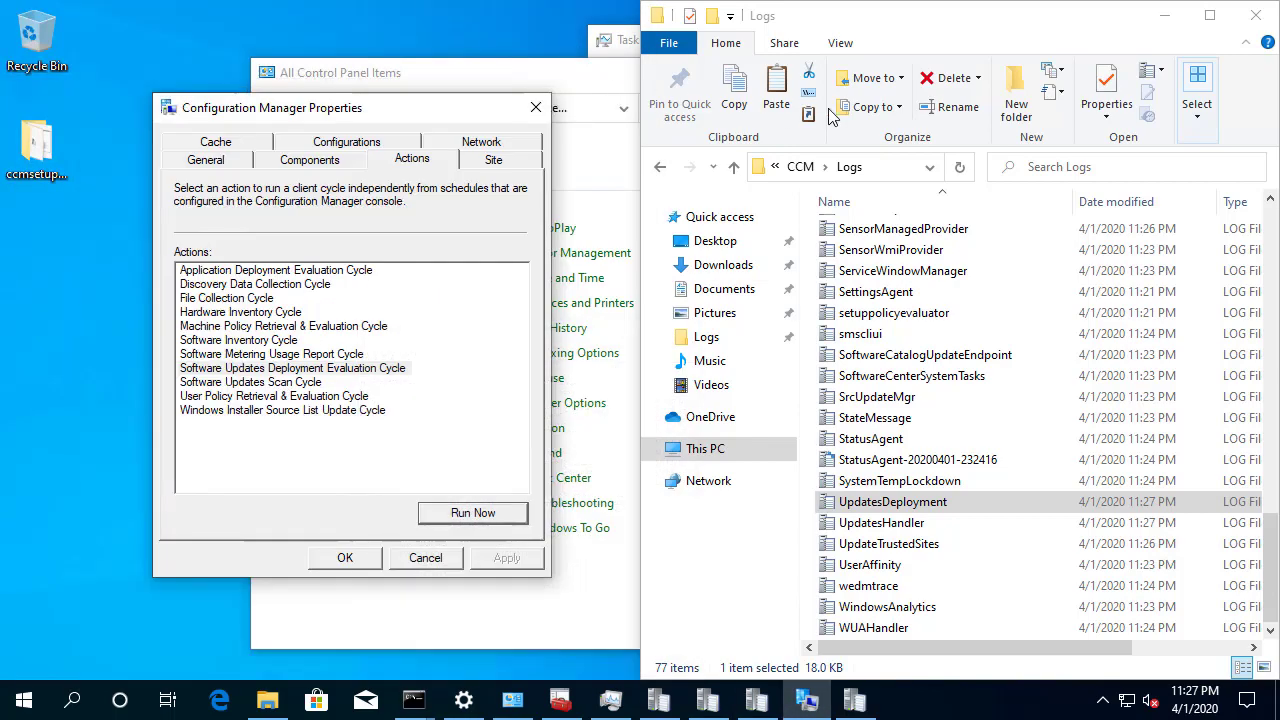
left_click(542, 90)
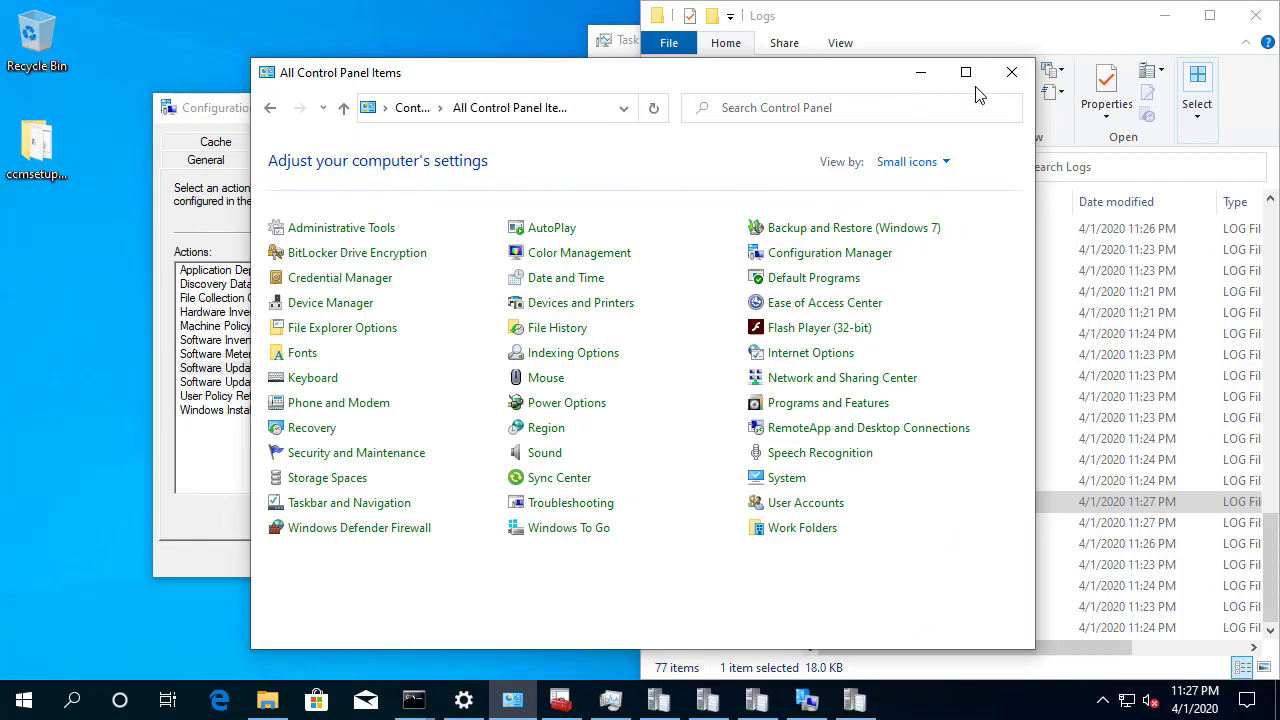
left_click(1012, 72)
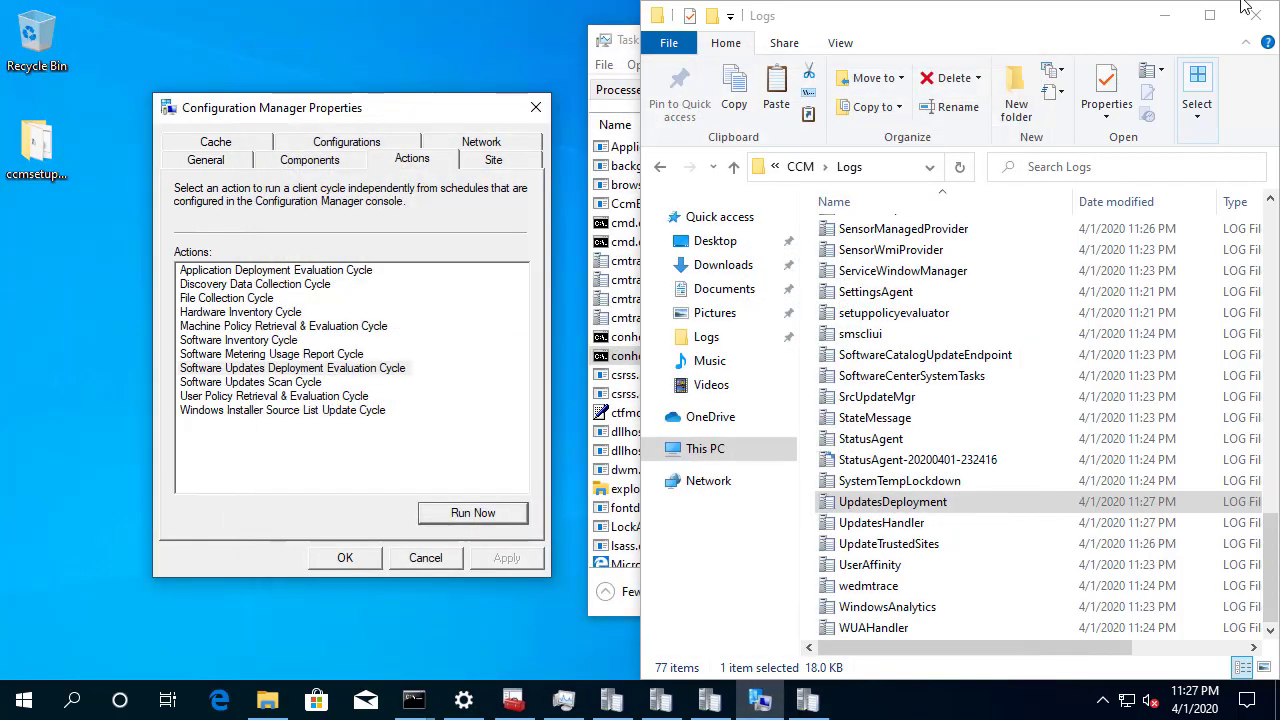
Step: Switch to the Configuration Manager console on the site server, show the Devices list and select CMG-TOKEN to check its status
left_click(925, 375)
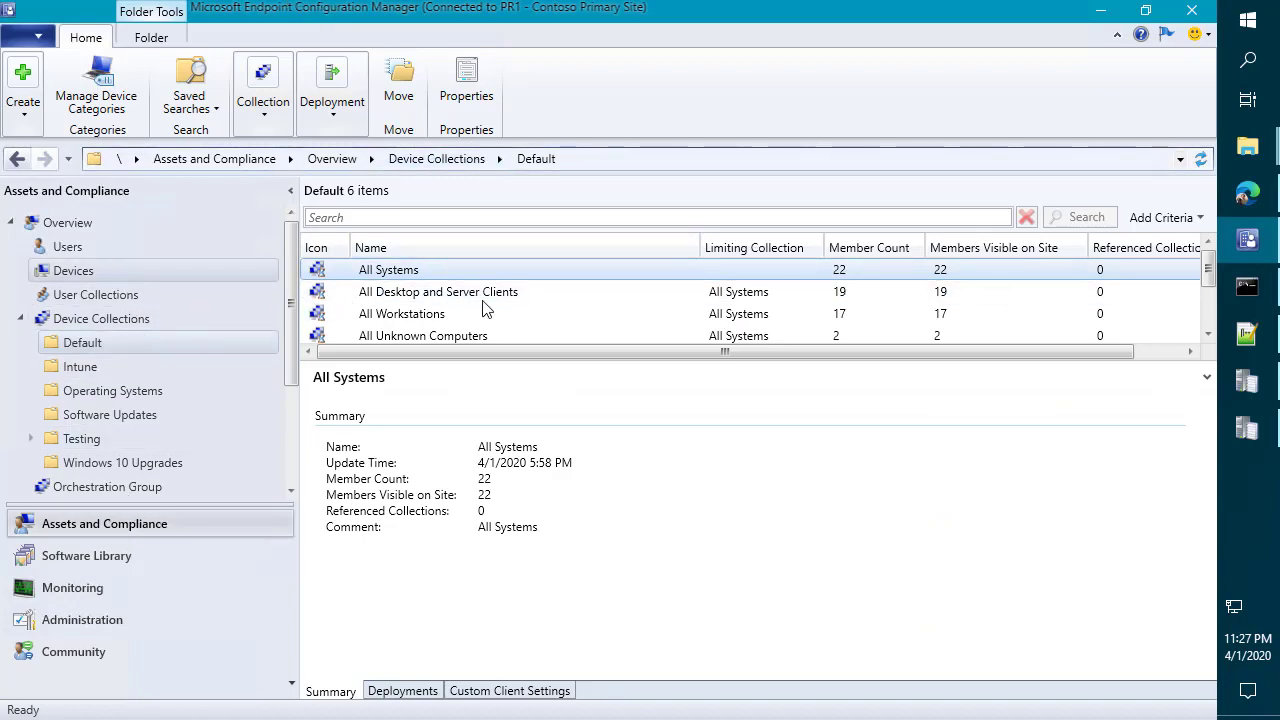
left_click(104, 270)
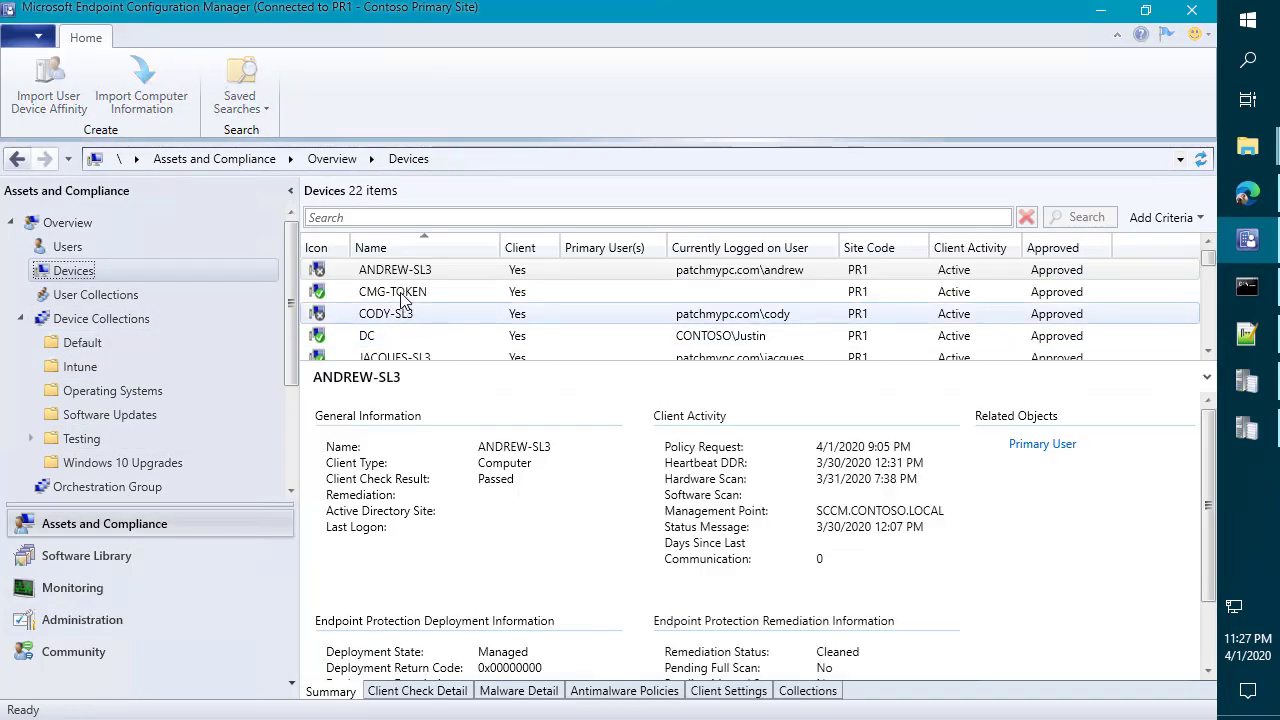
left_click(404, 292)
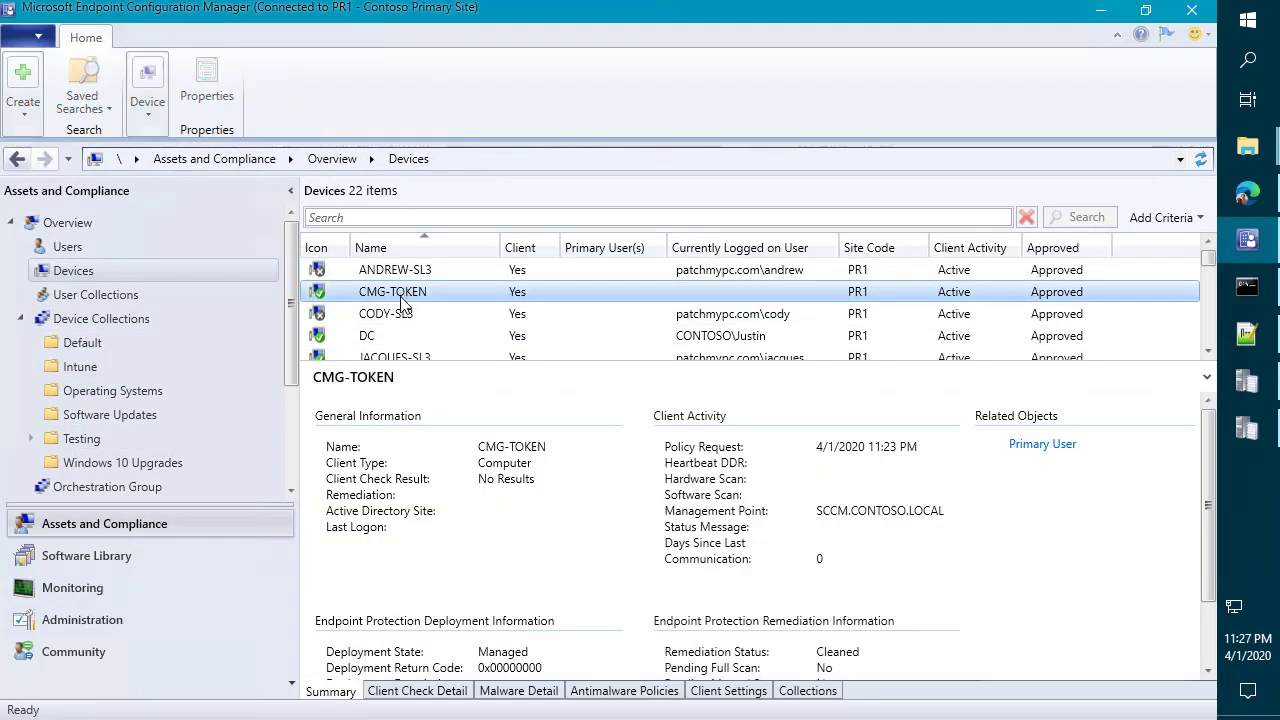